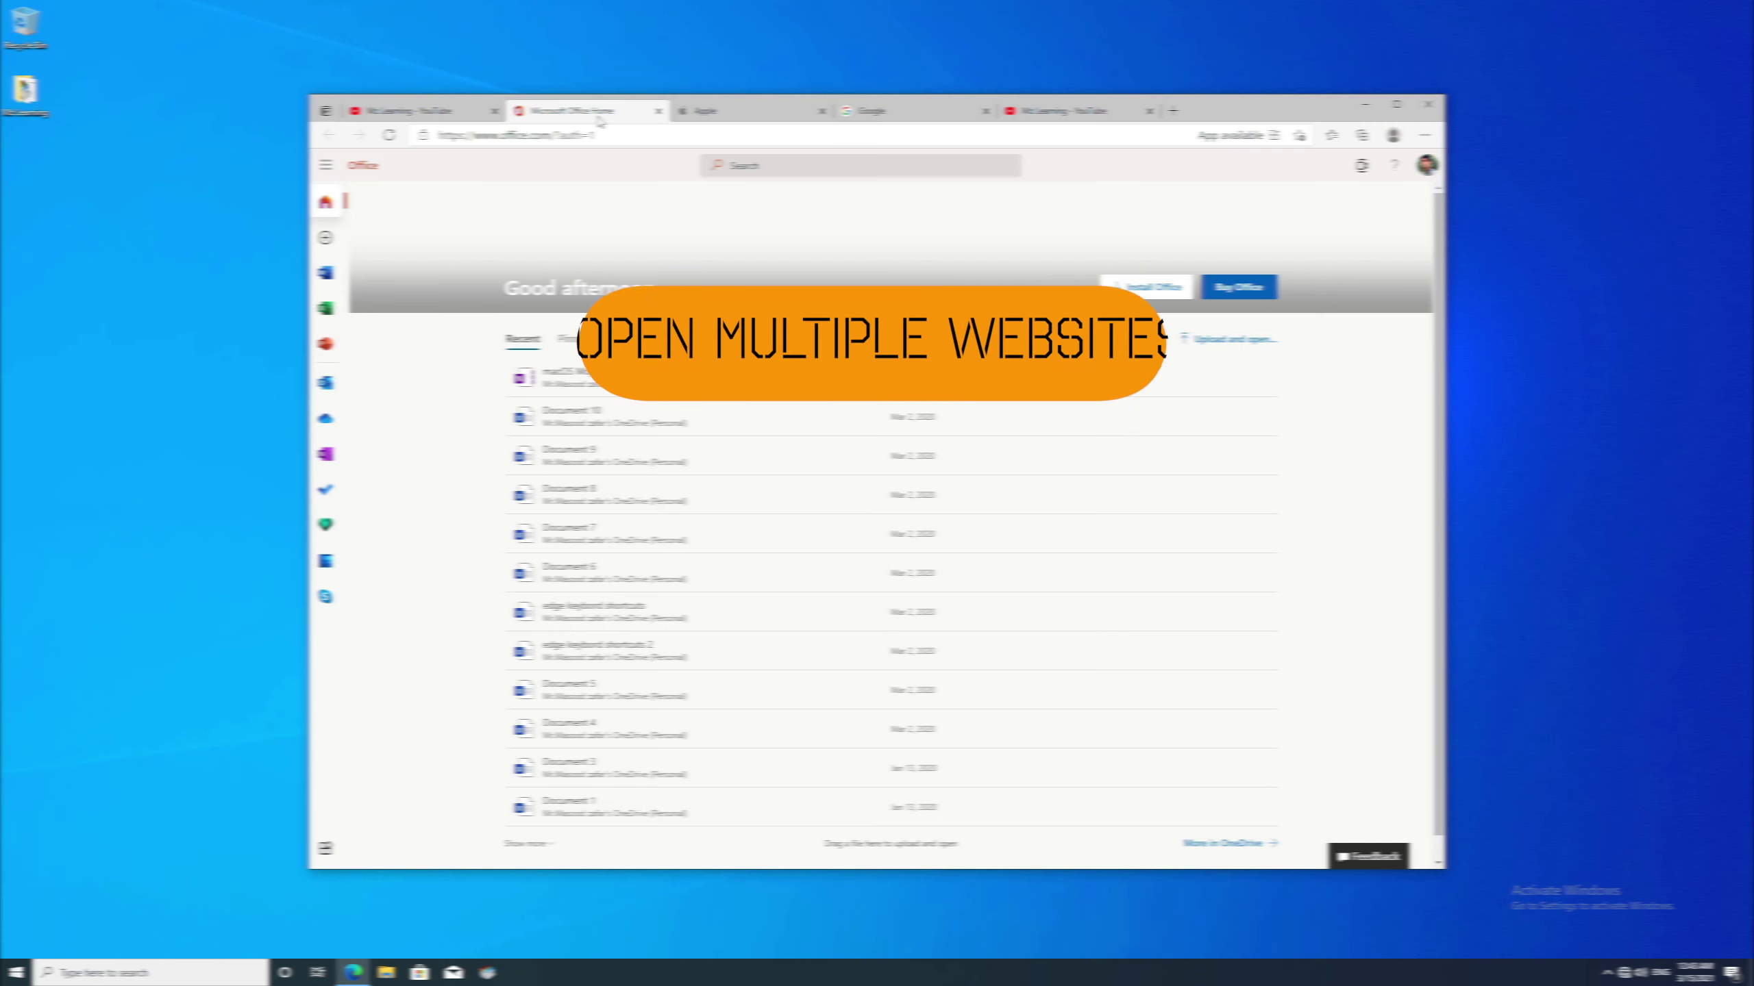
pyautogui.click(732, 116)
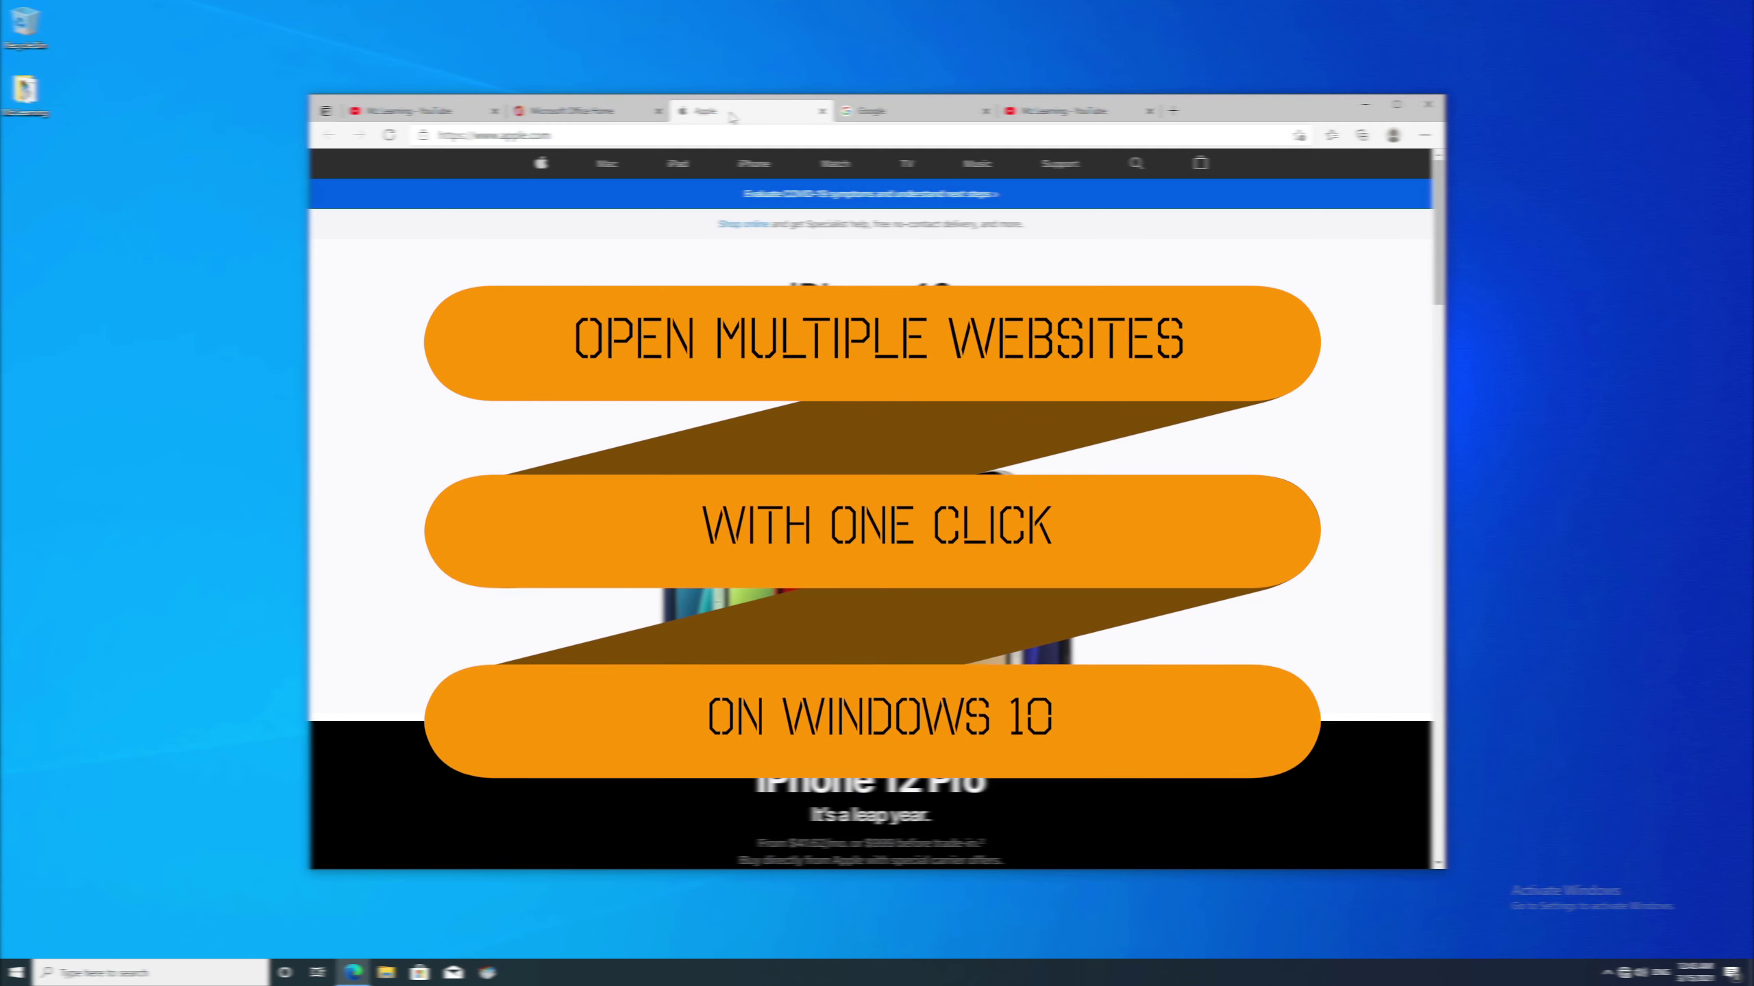
pyautogui.click(899, 118)
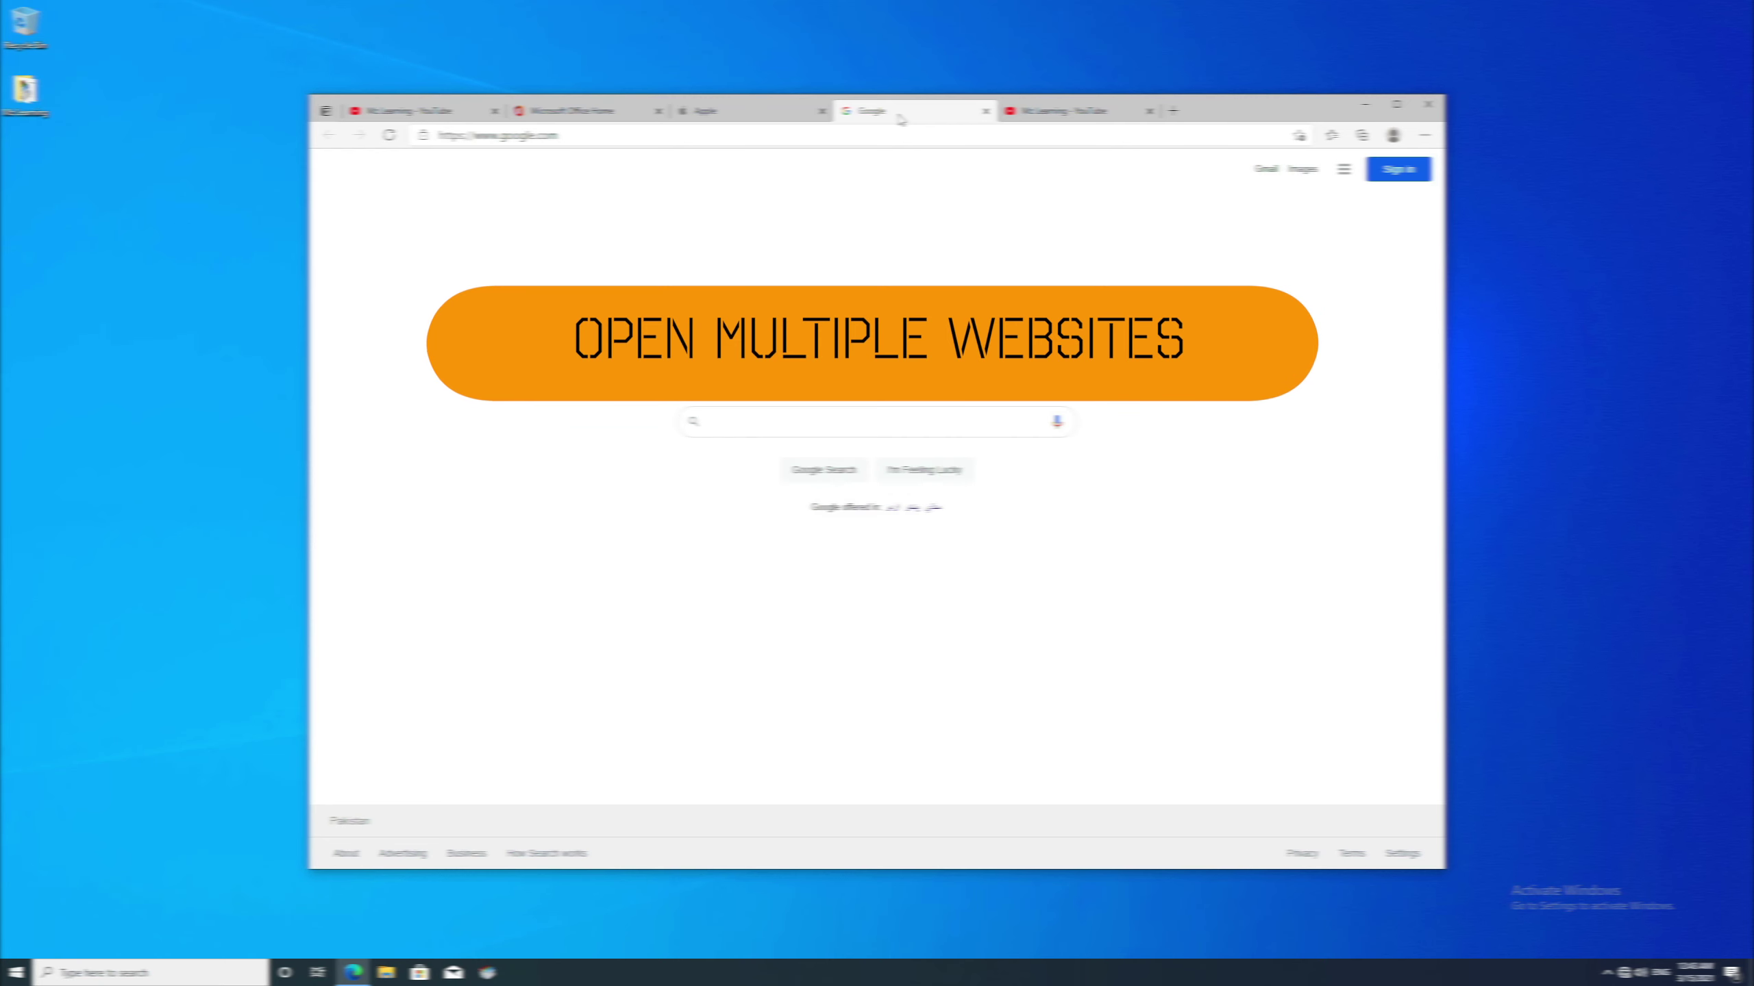
pyautogui.click(1079, 118)
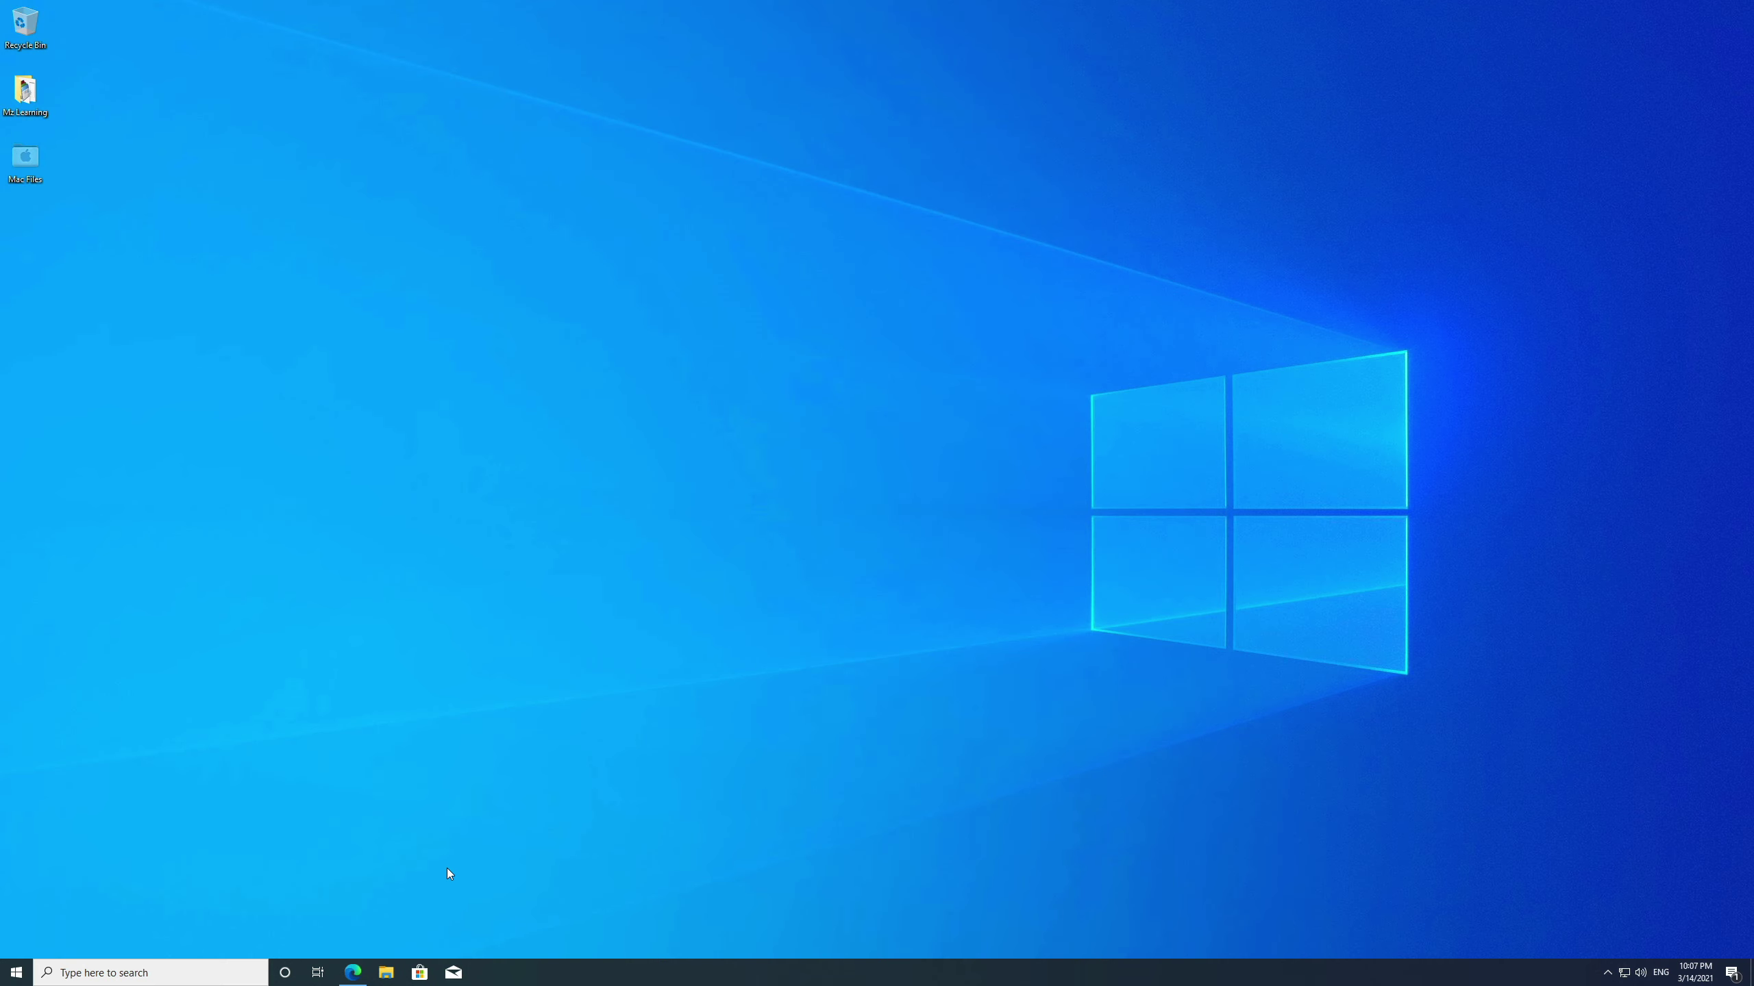
# - Bring up the Edge window, view its YouTube and Microsoft Office tabs, and move the window aside to free desktop space
pyautogui.click(351, 974)
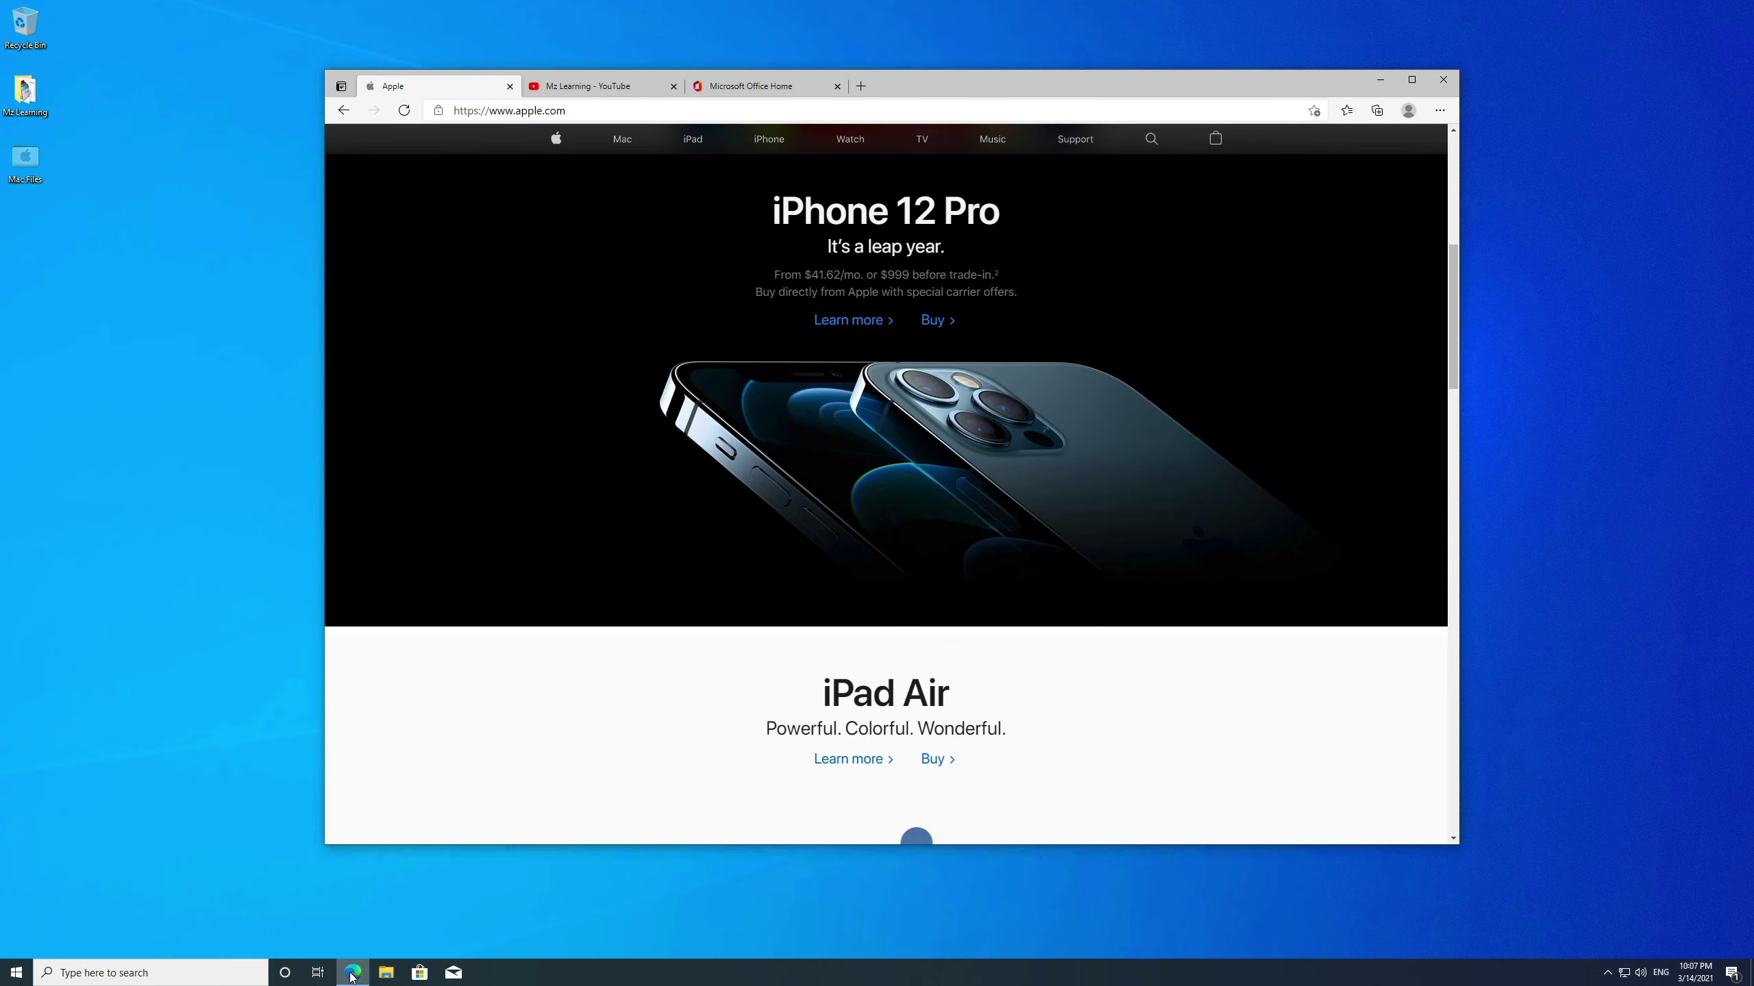
pyautogui.click(611, 87)
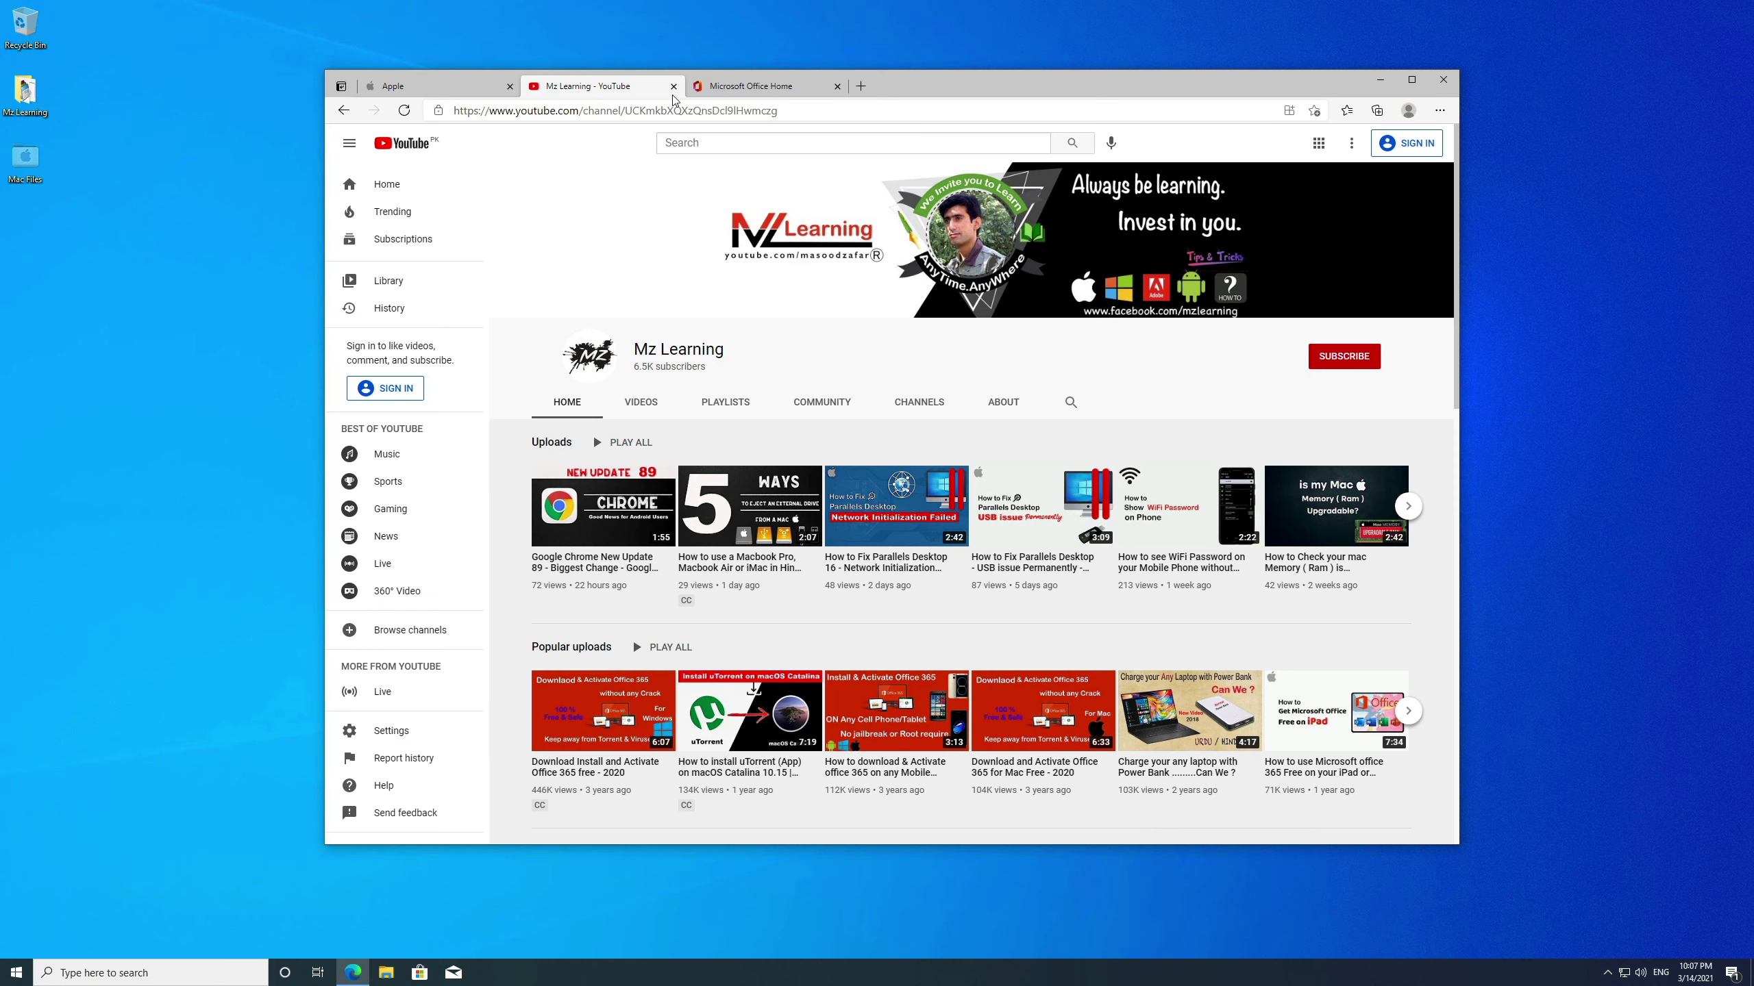
pyautogui.click(744, 86)
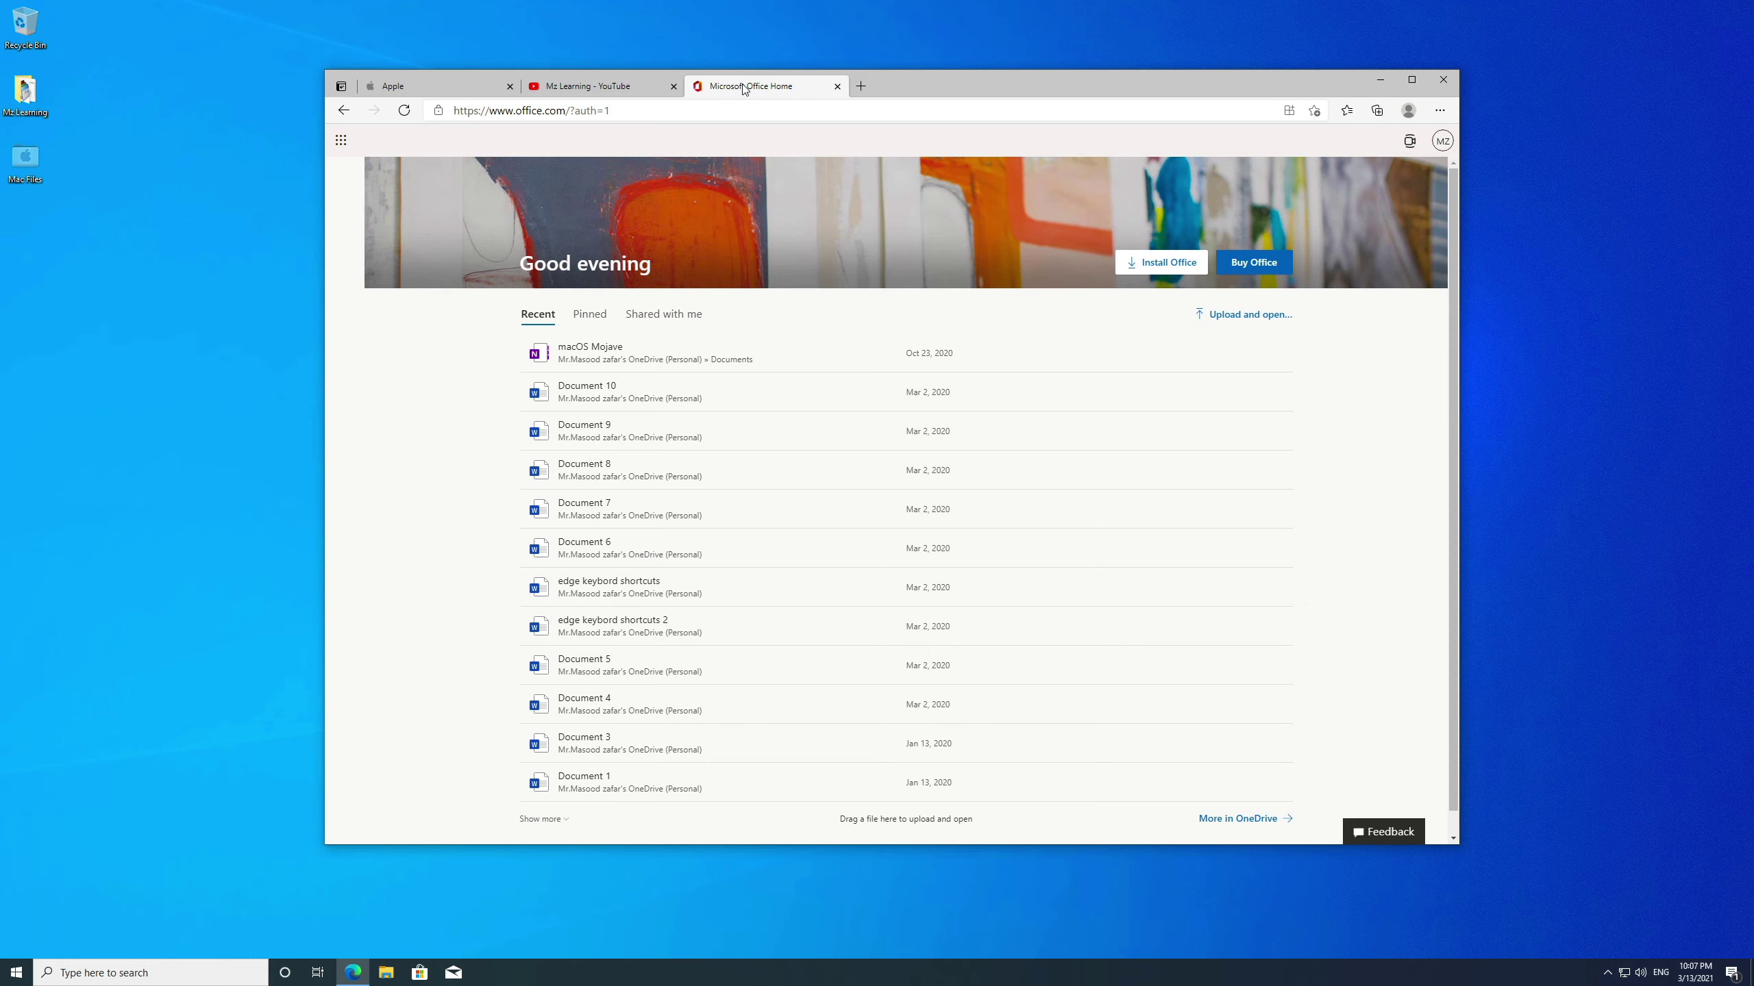
pyautogui.moveTo(886, 88); pyautogui.dragTo(1350, 69)
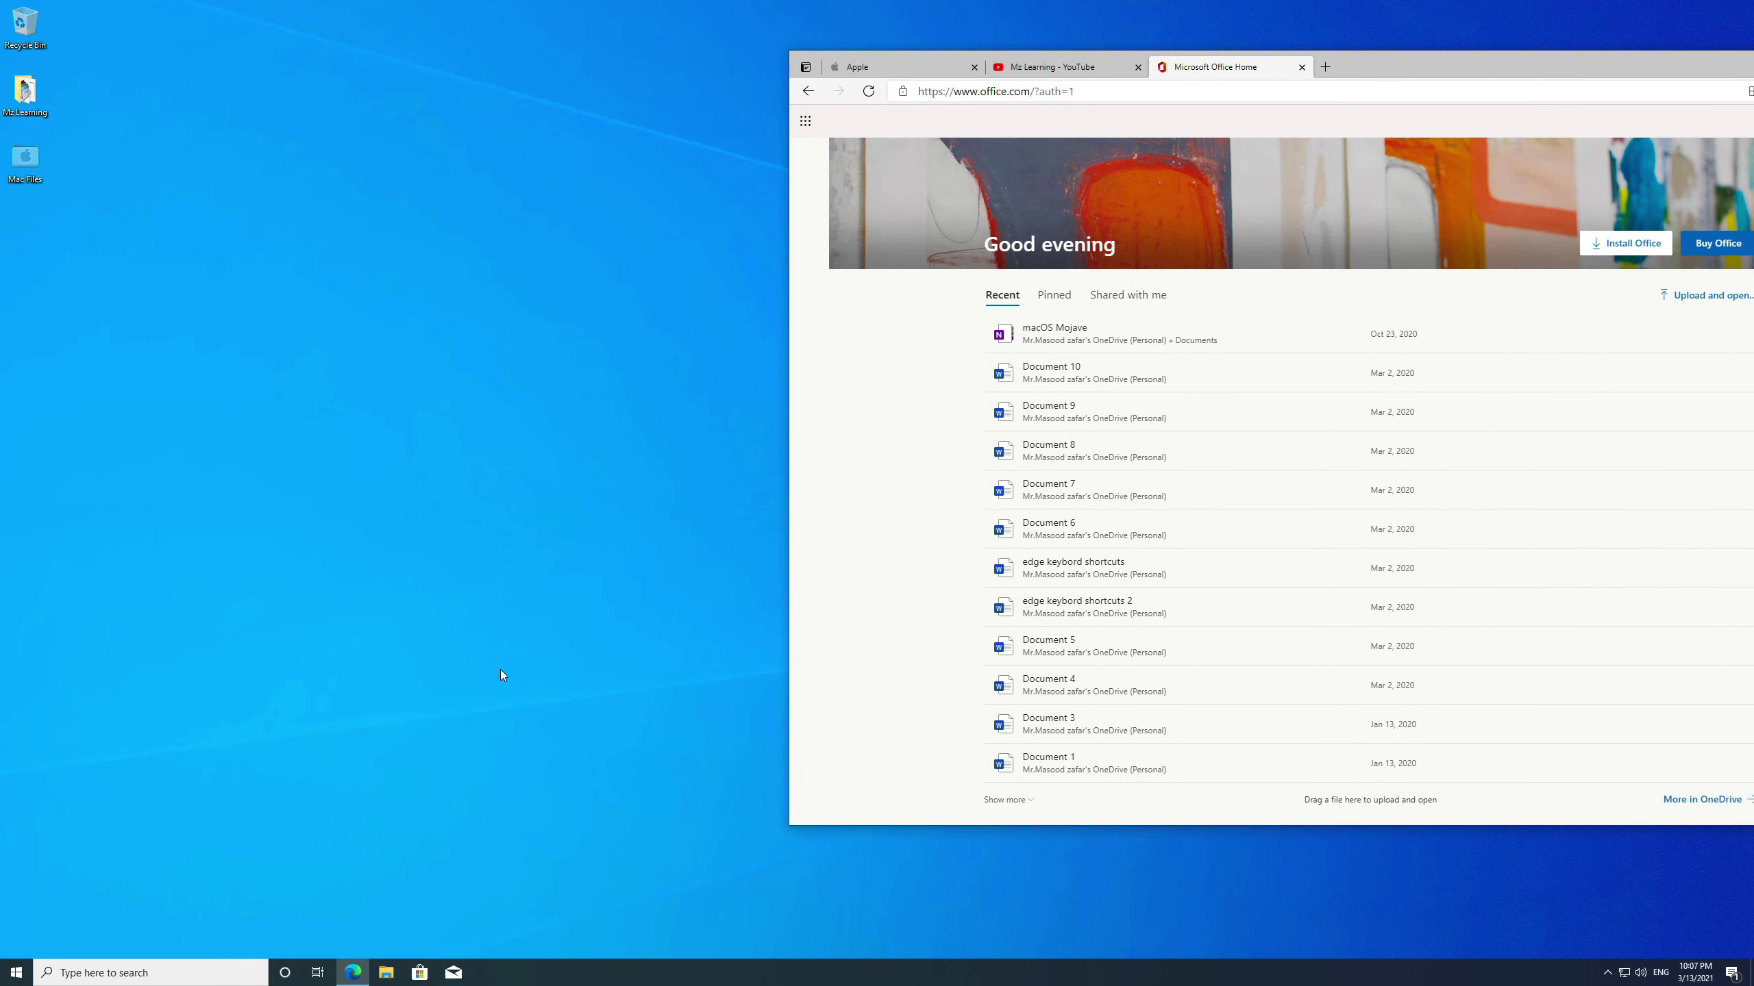
pyautogui.click(211, 970)
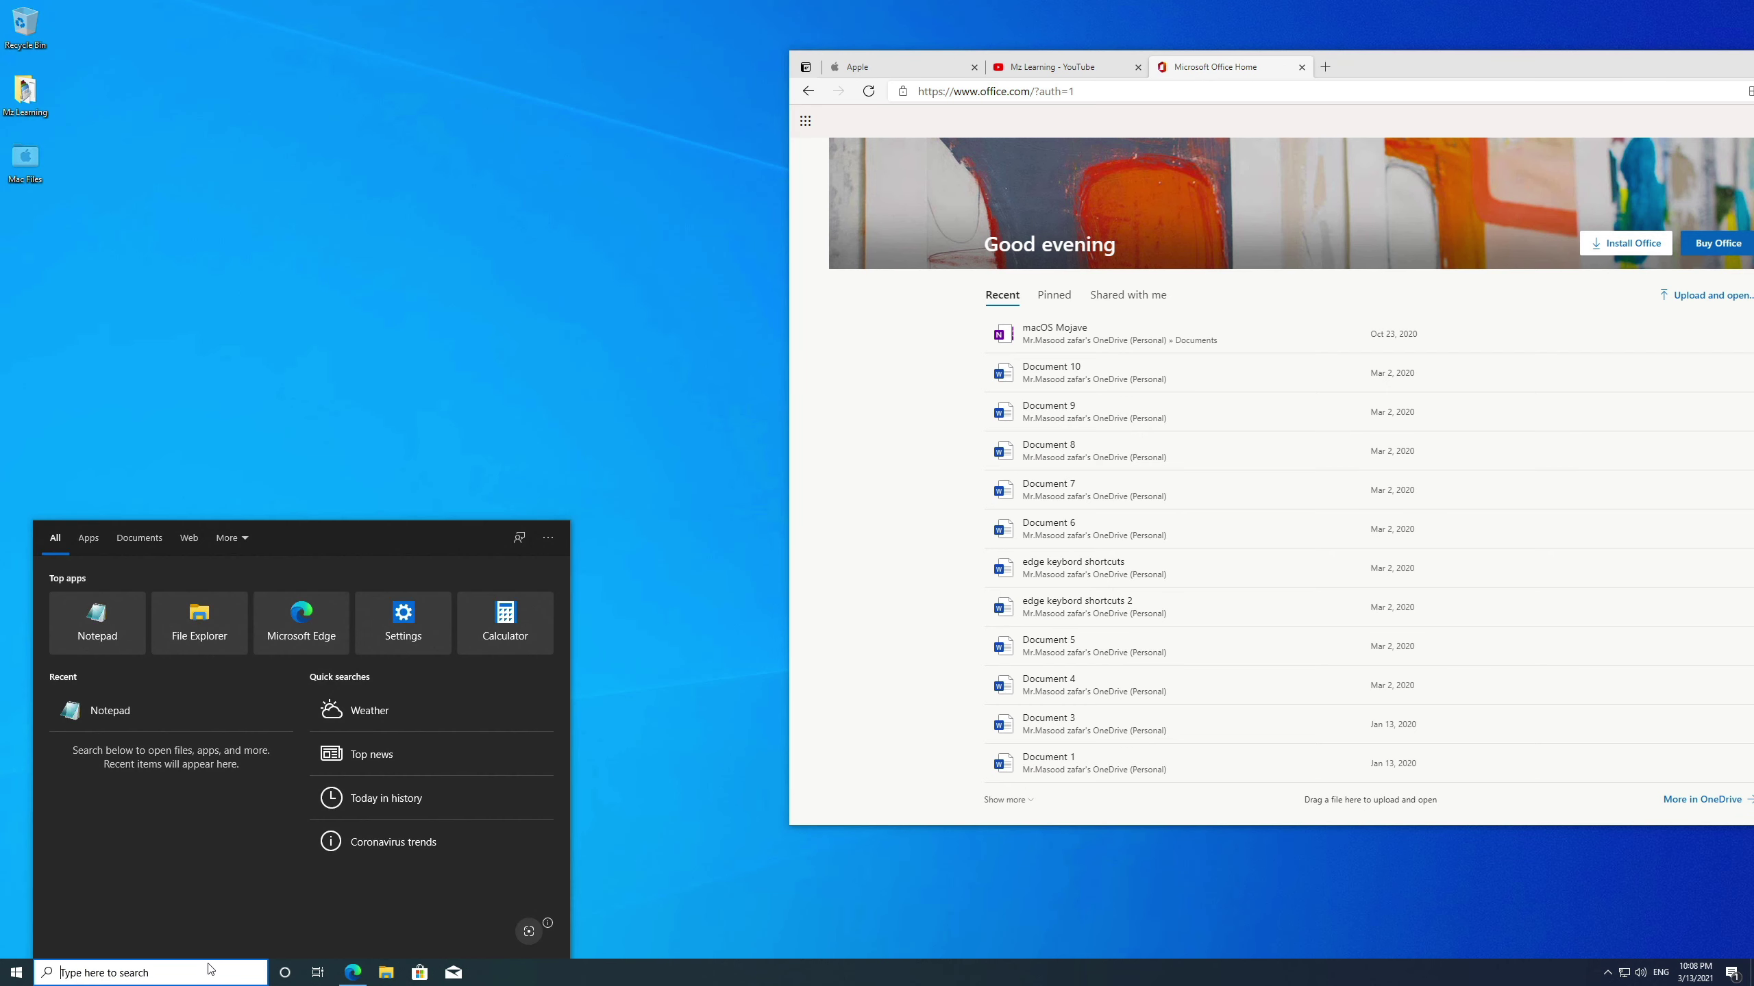
pyautogui.click(116, 637)
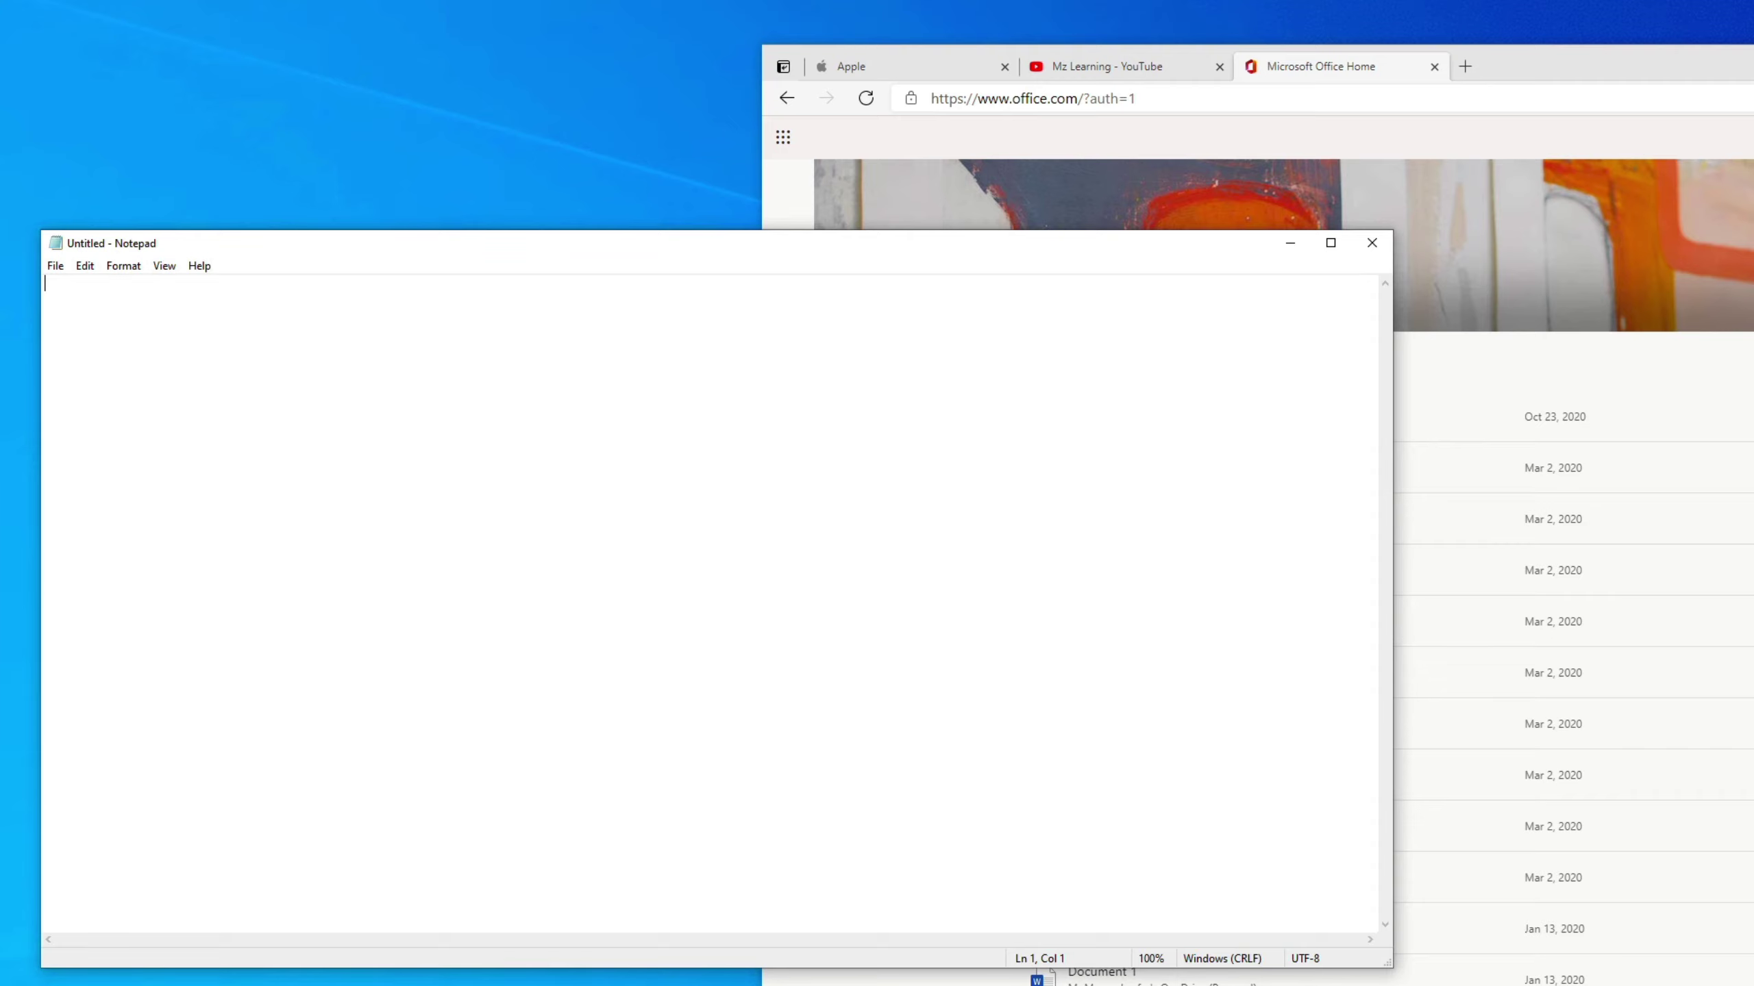
pyautogui.write('@echo')
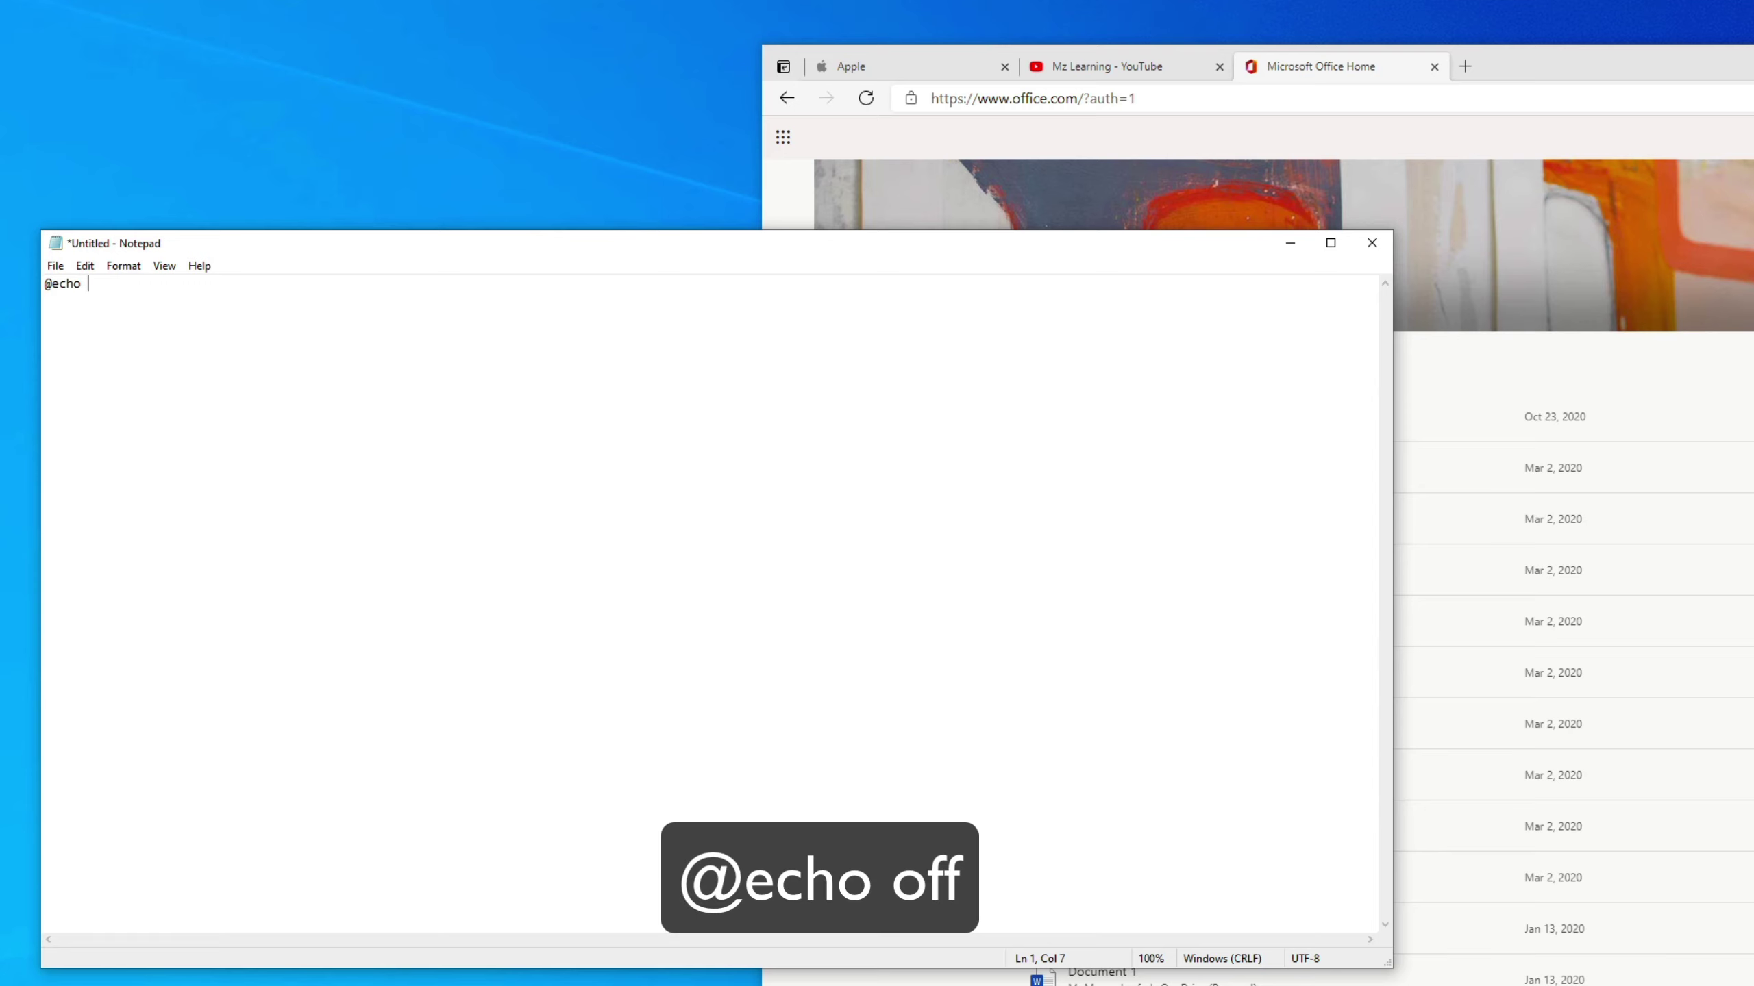
pyautogui.write(' off')
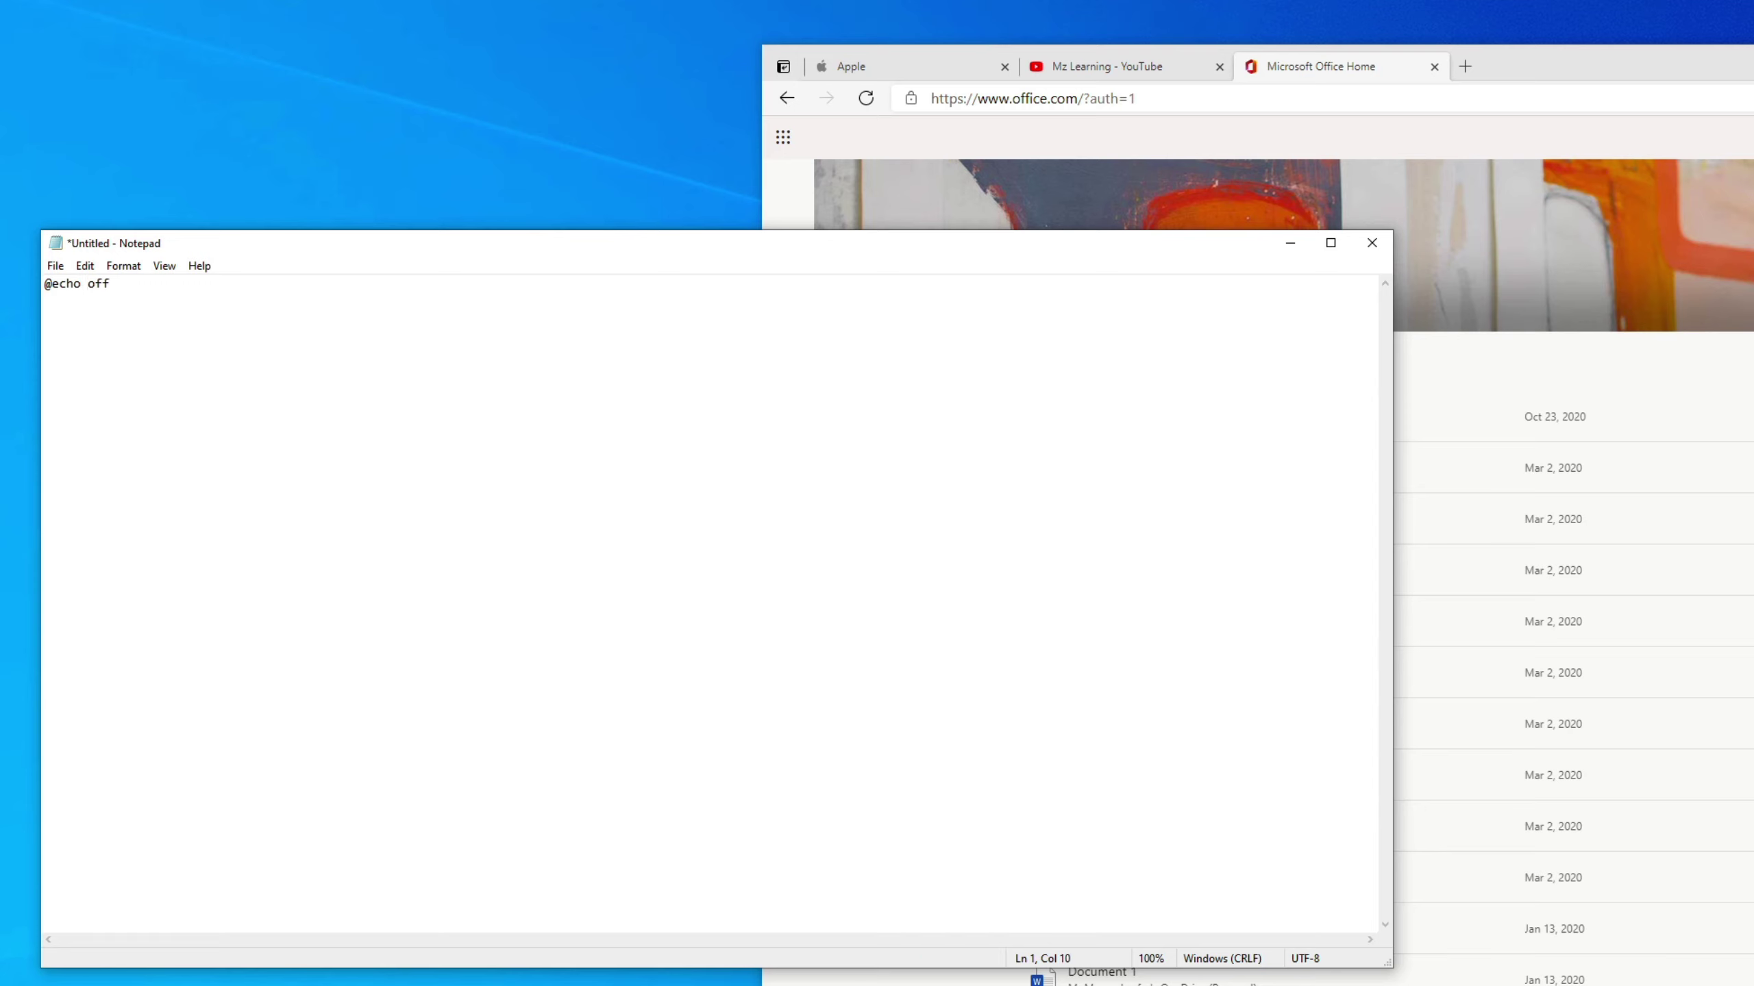
pyautogui.press('Return')
pyautogui.write('start')
pyautogui.click(1132, 98)
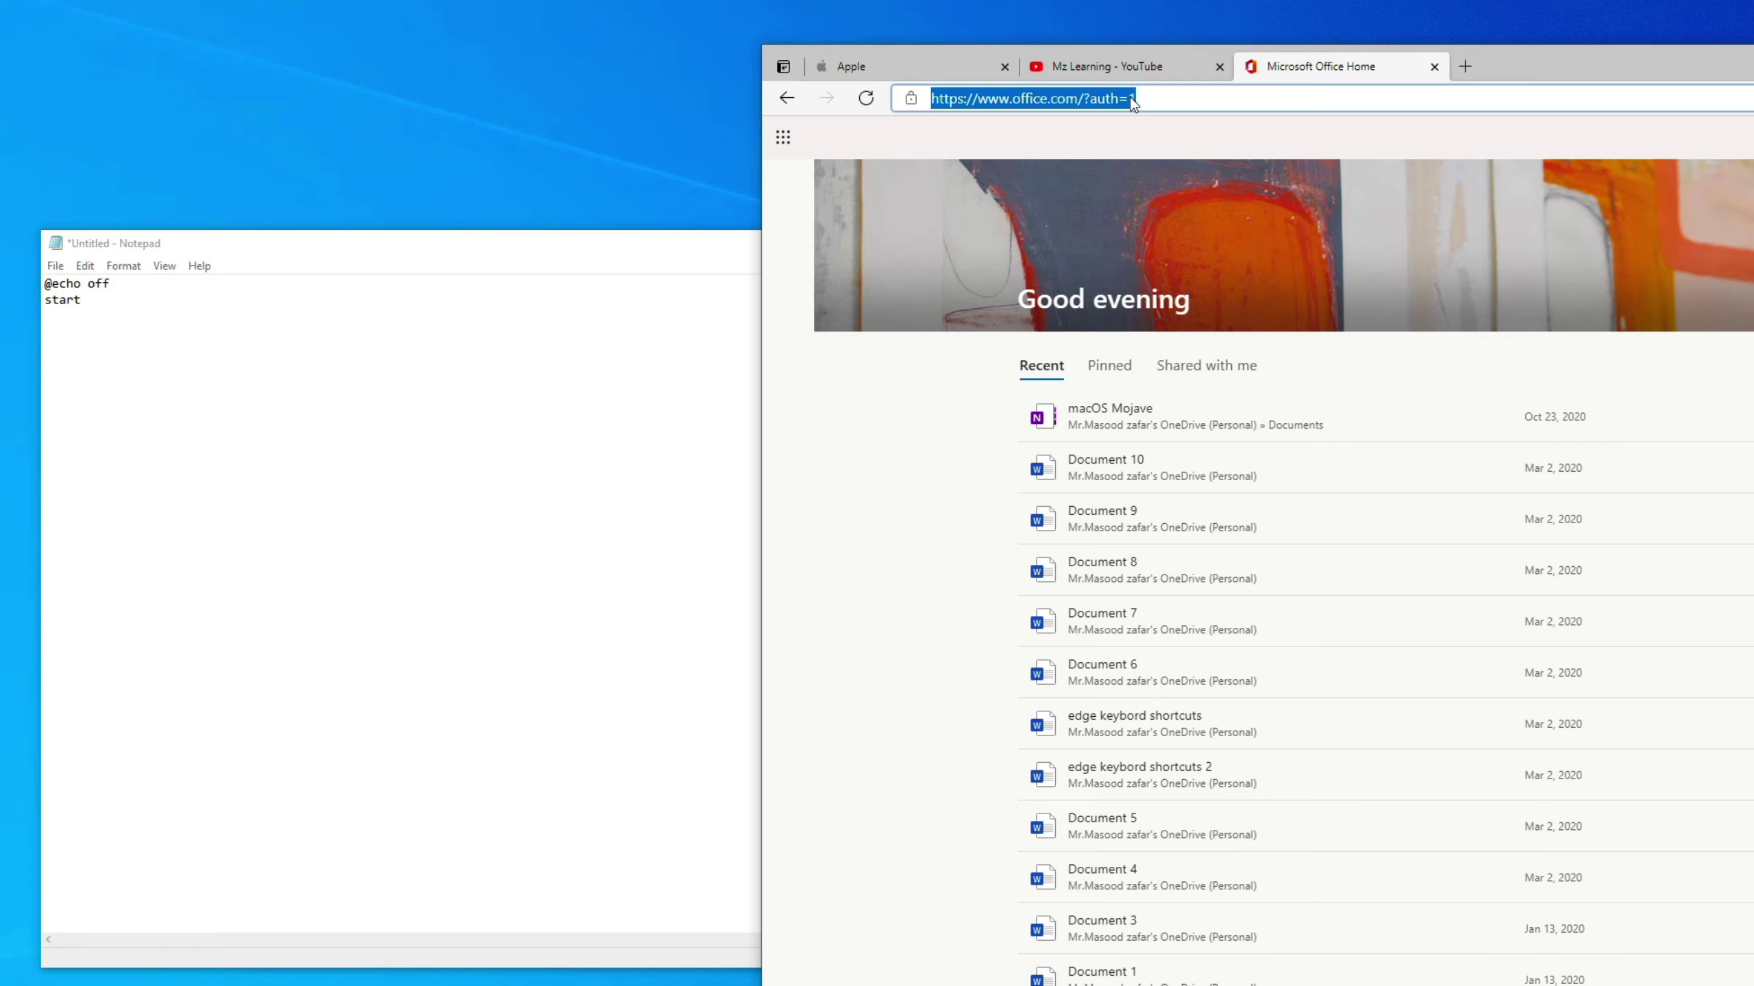
pyautogui.rightClick(1128, 98)
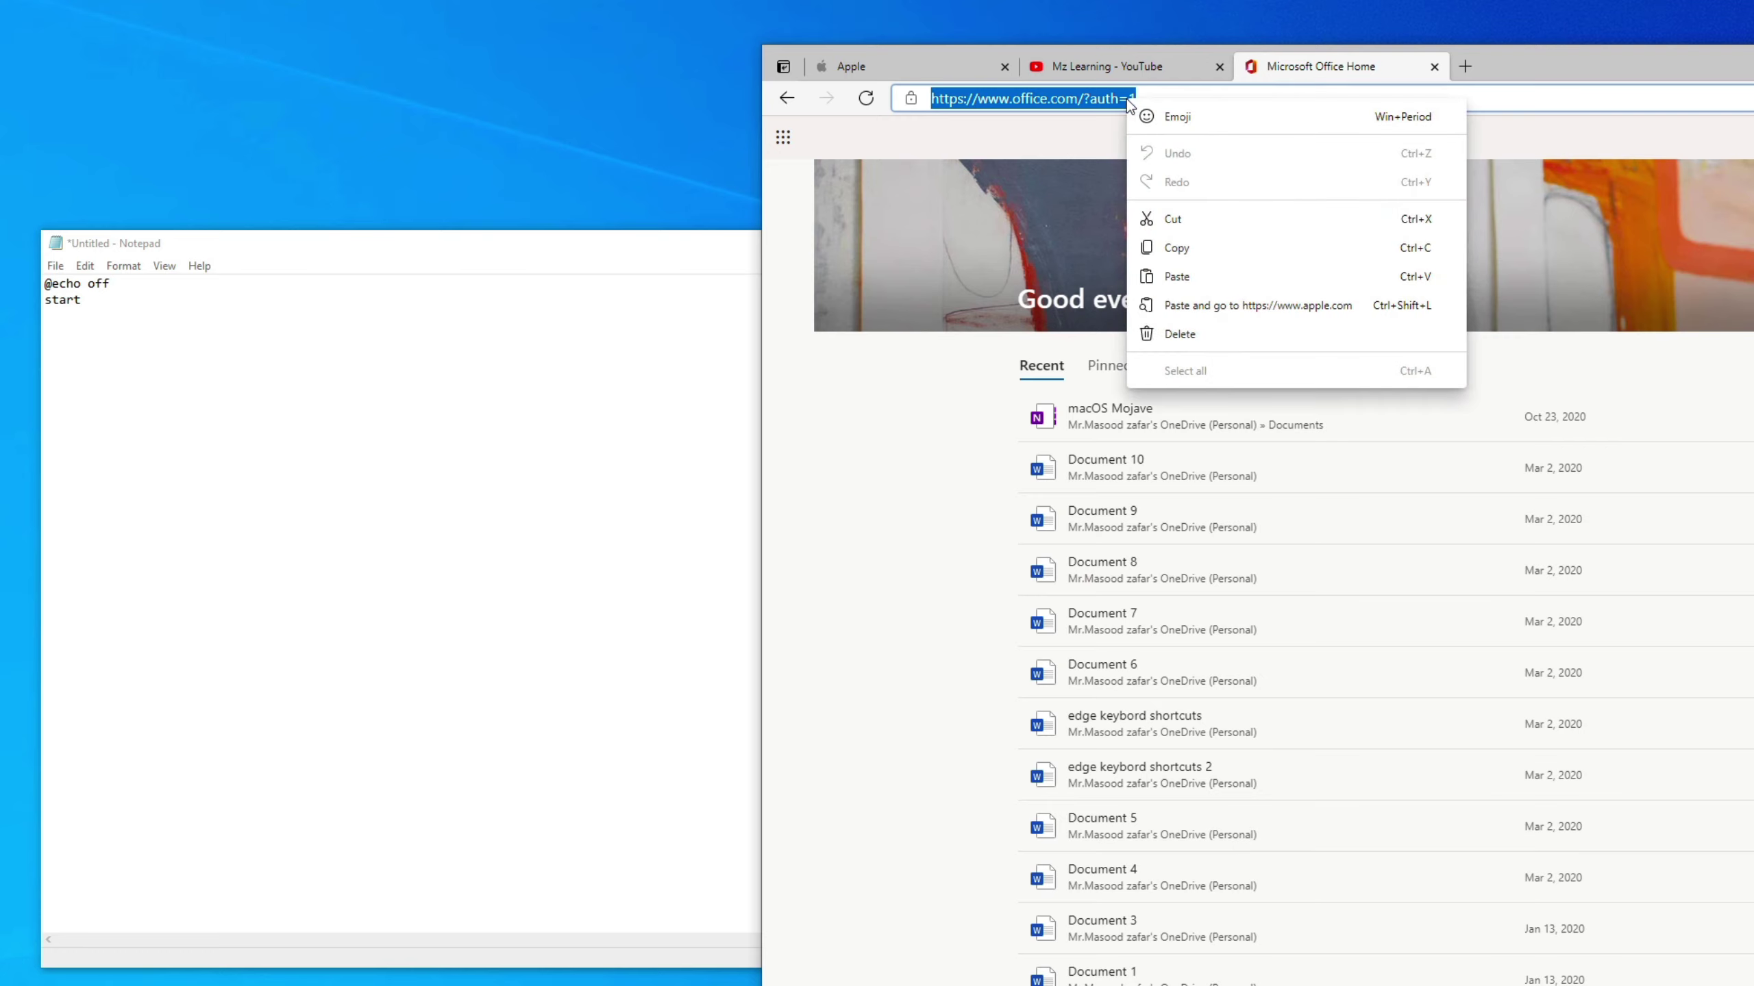
pyautogui.click(1178, 249)
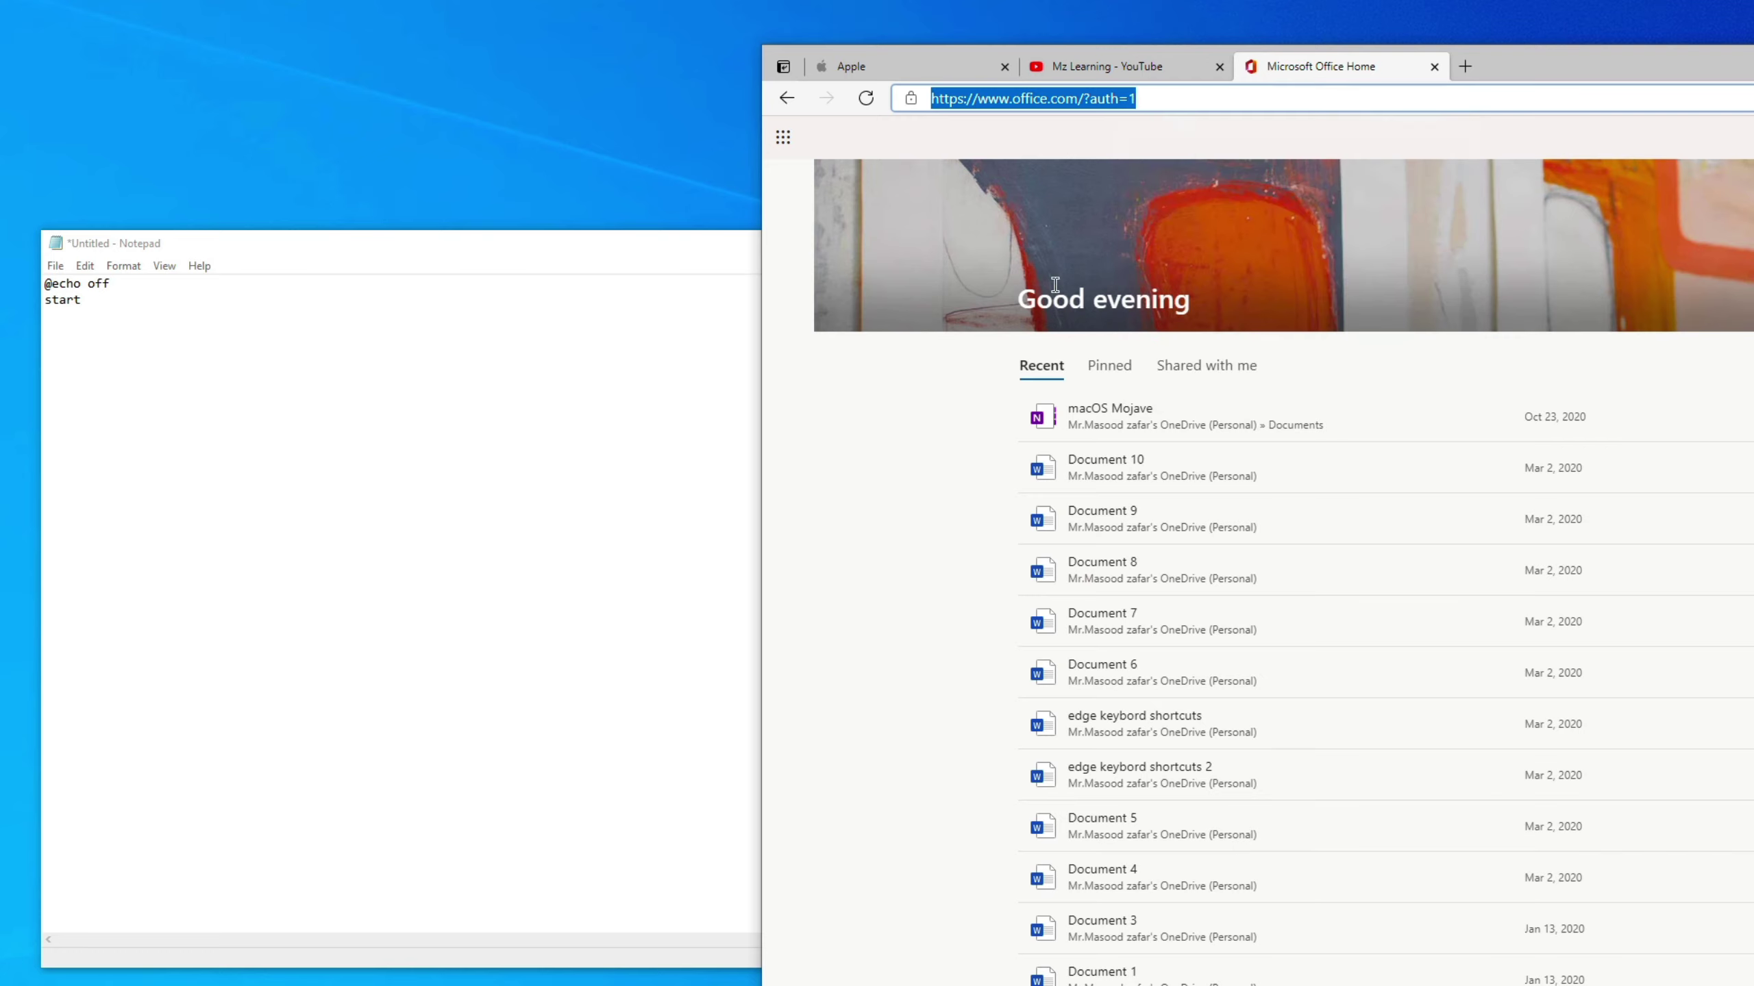
pyautogui.click(338, 323)
pyautogui.rightClick(328, 326)
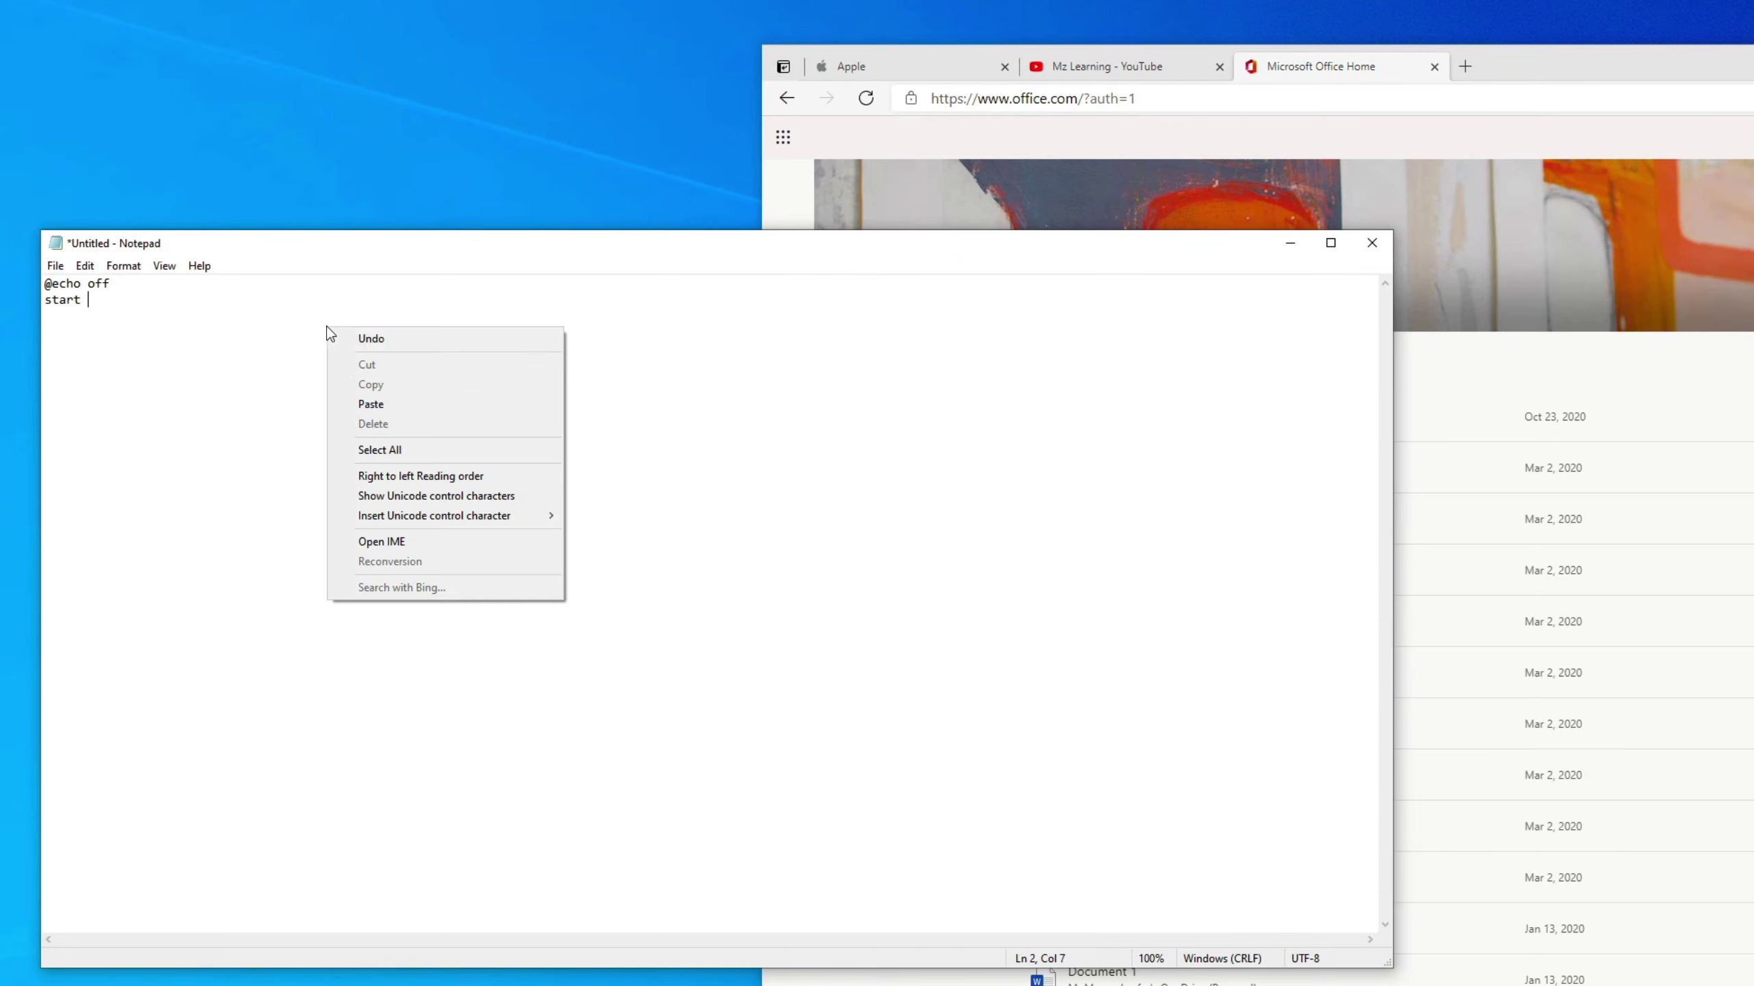
pyautogui.click(370, 405)
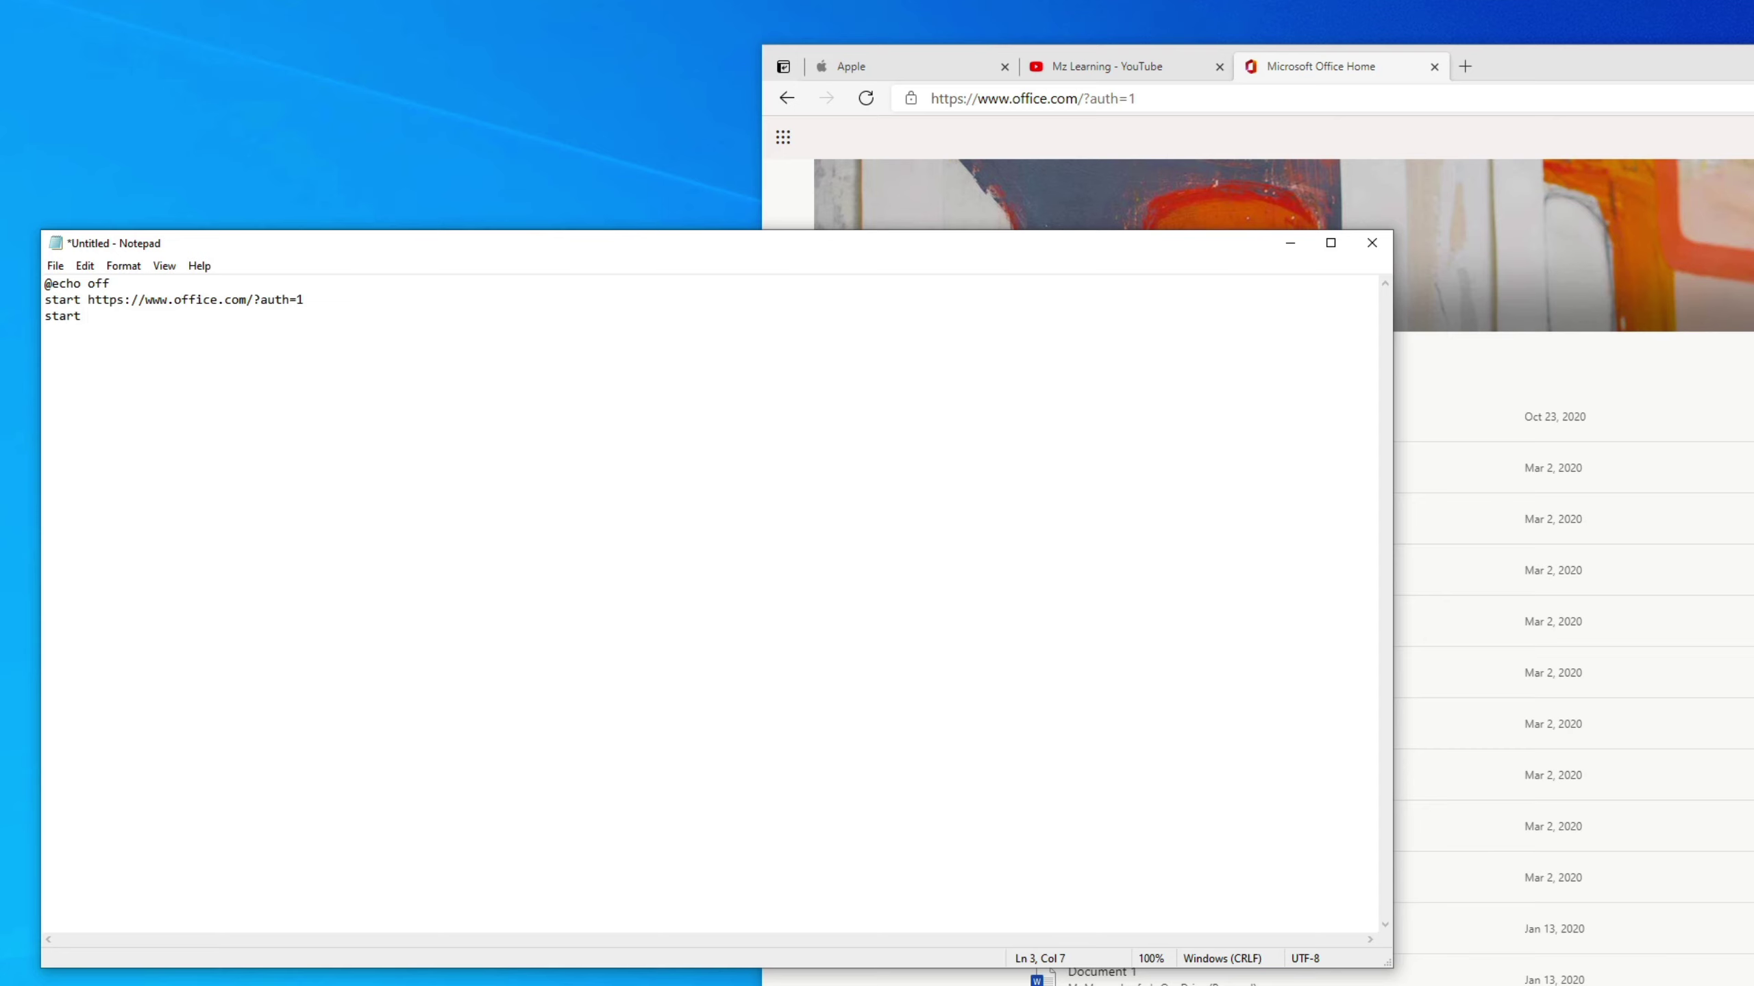
# - Copy the address of the Mz Learning YouTube channel and paste it after "start" on the third line
pyautogui.click(1098, 69)
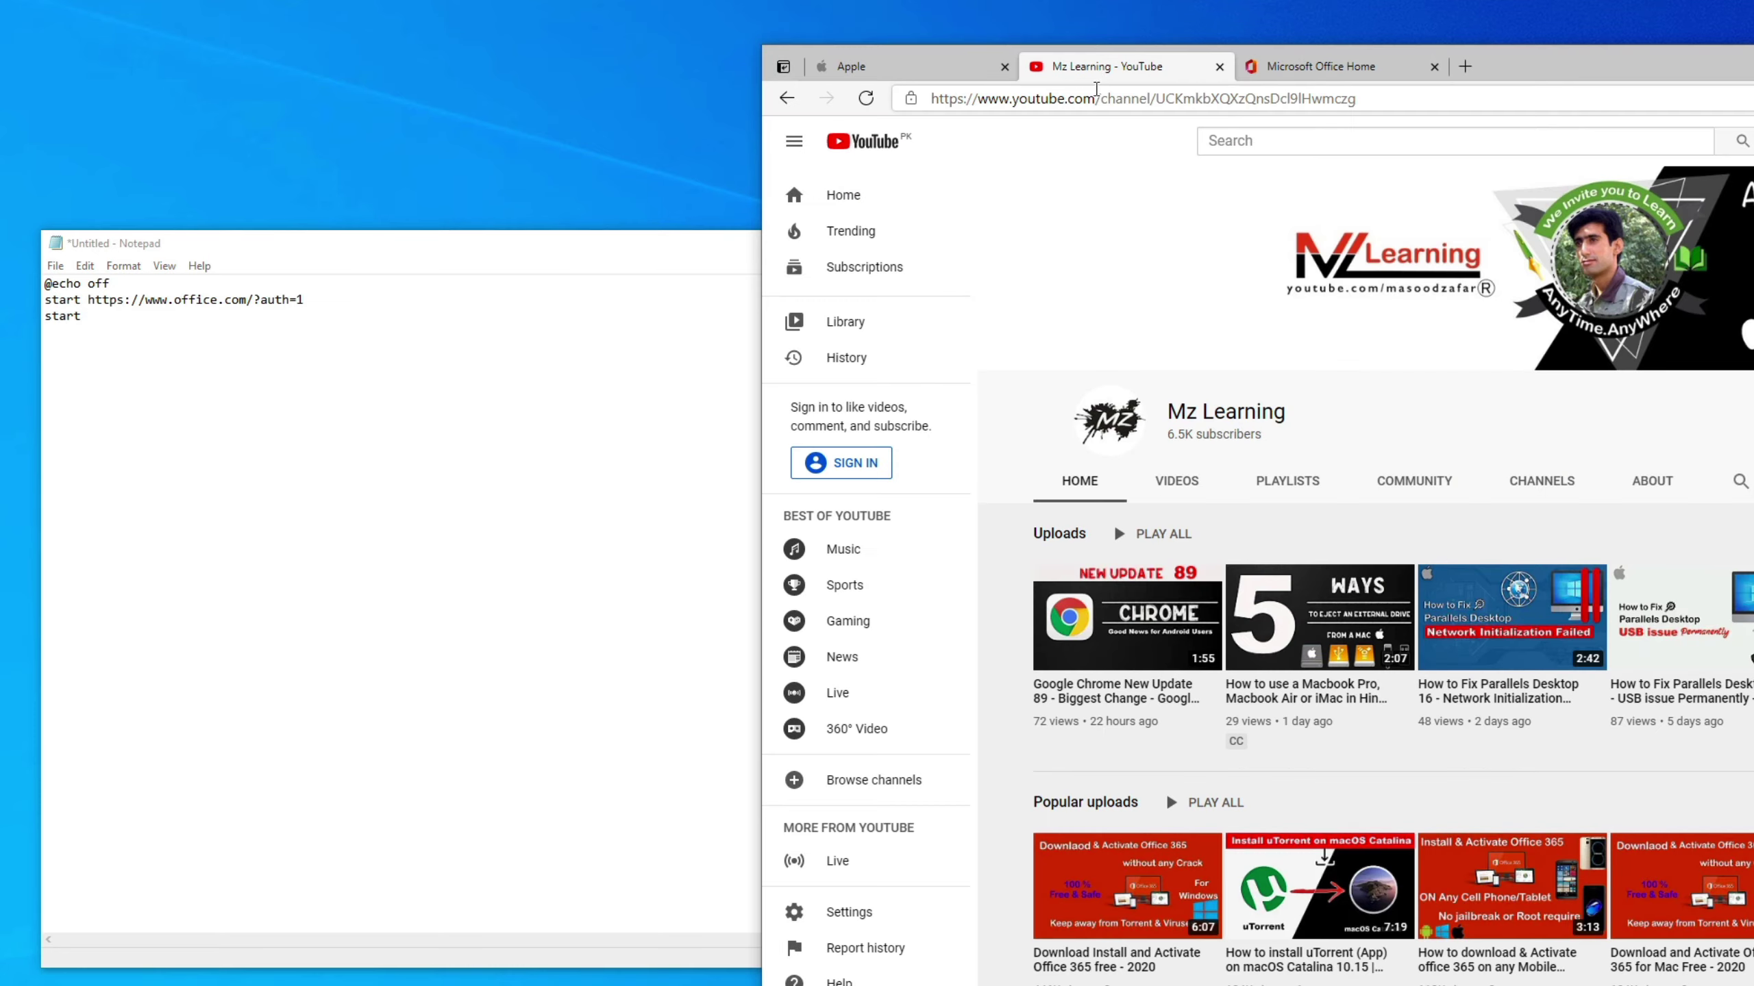
pyautogui.click(1095, 97)
pyautogui.rightClick(1093, 96)
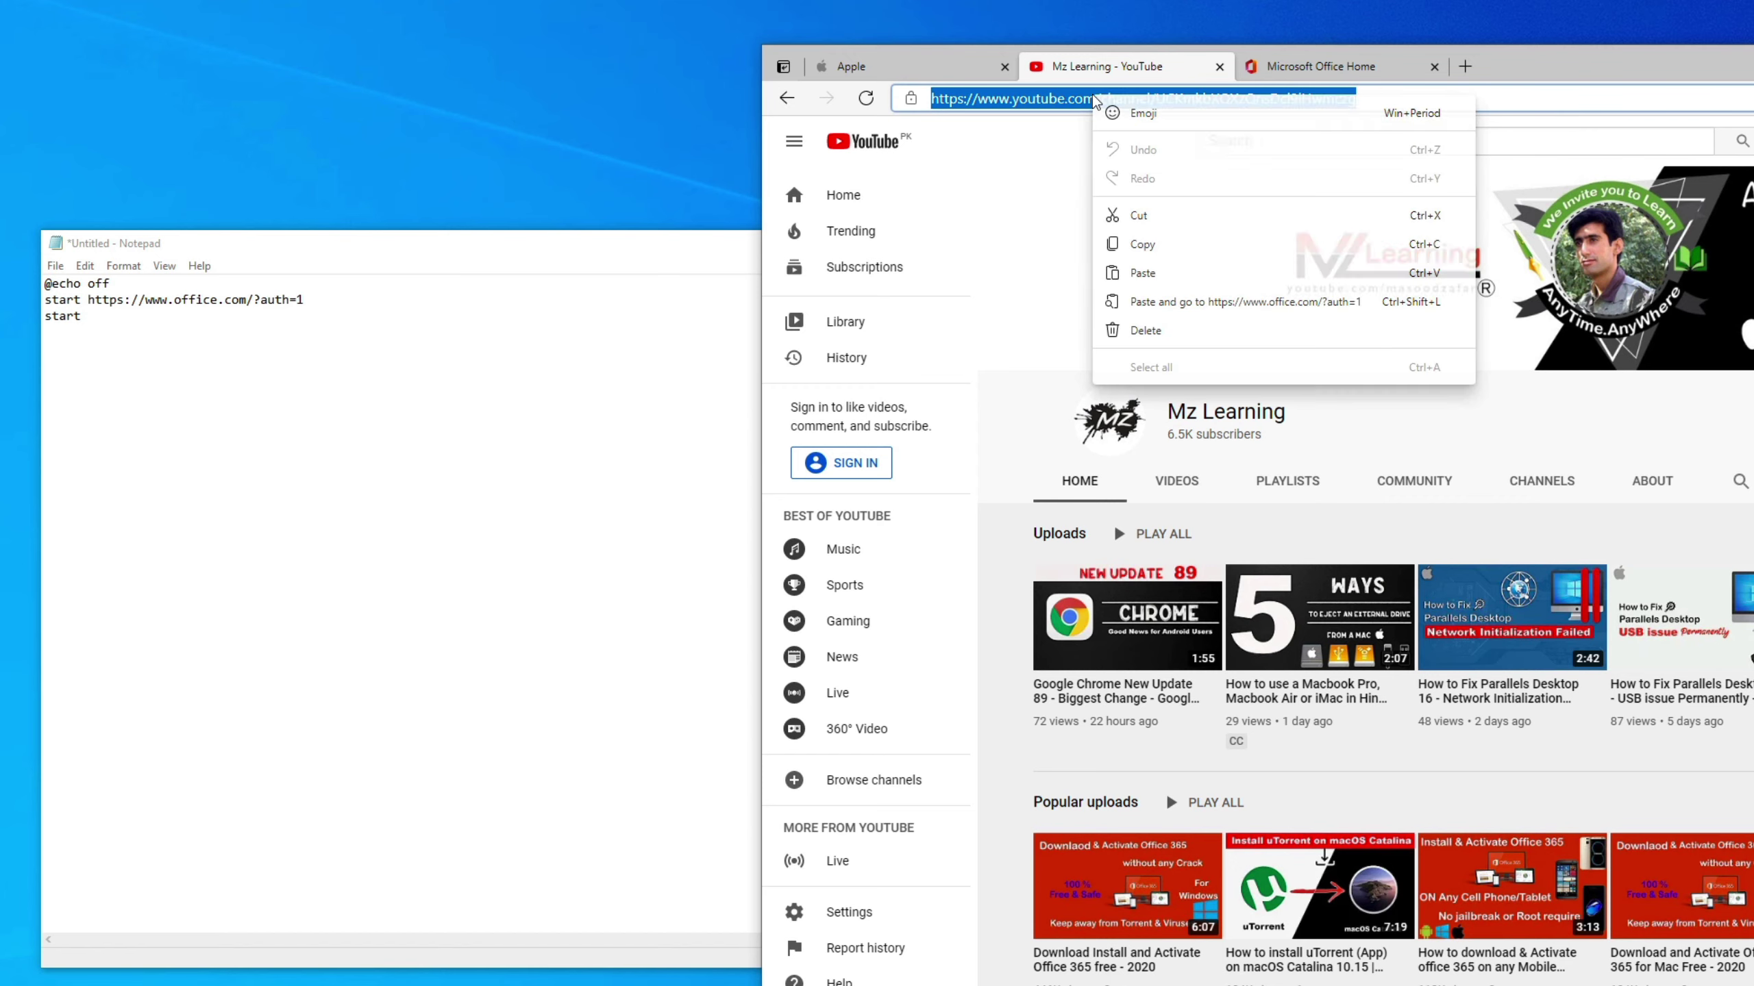
pyautogui.click(1138, 243)
pyautogui.click(322, 358)
pyautogui.rightClick(319, 364)
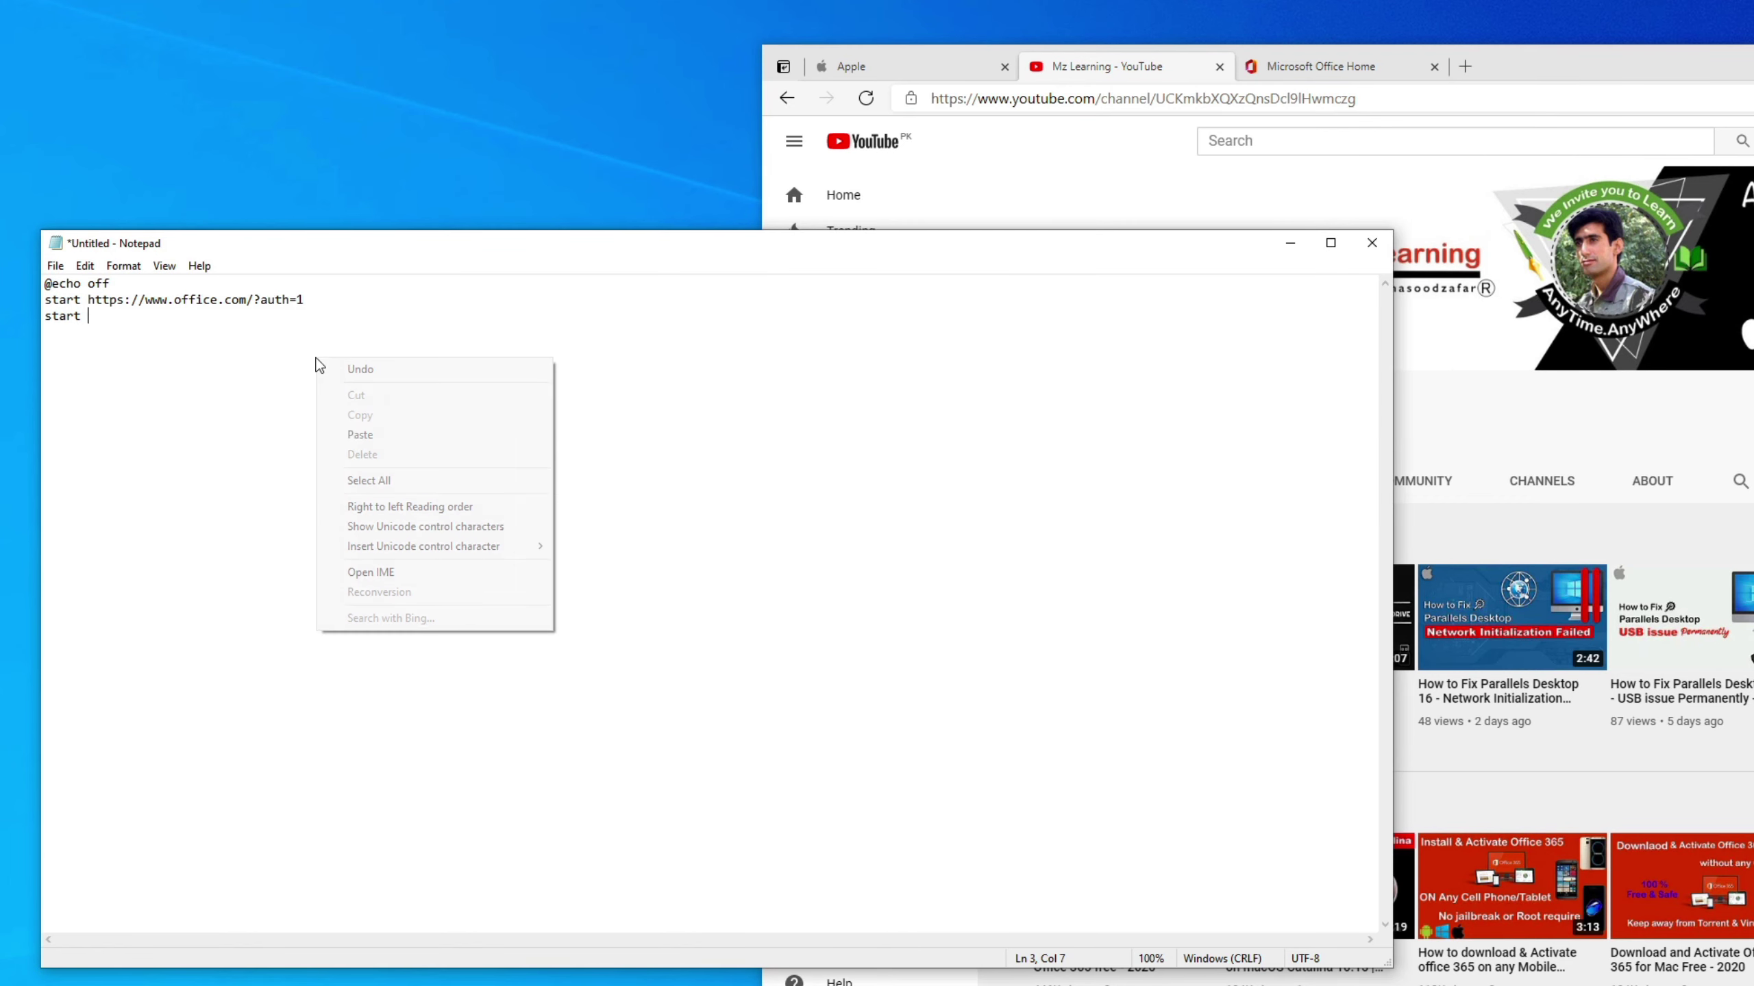
pyautogui.click(353, 435)
pyautogui.press('Return')
pyautogui.write('start')
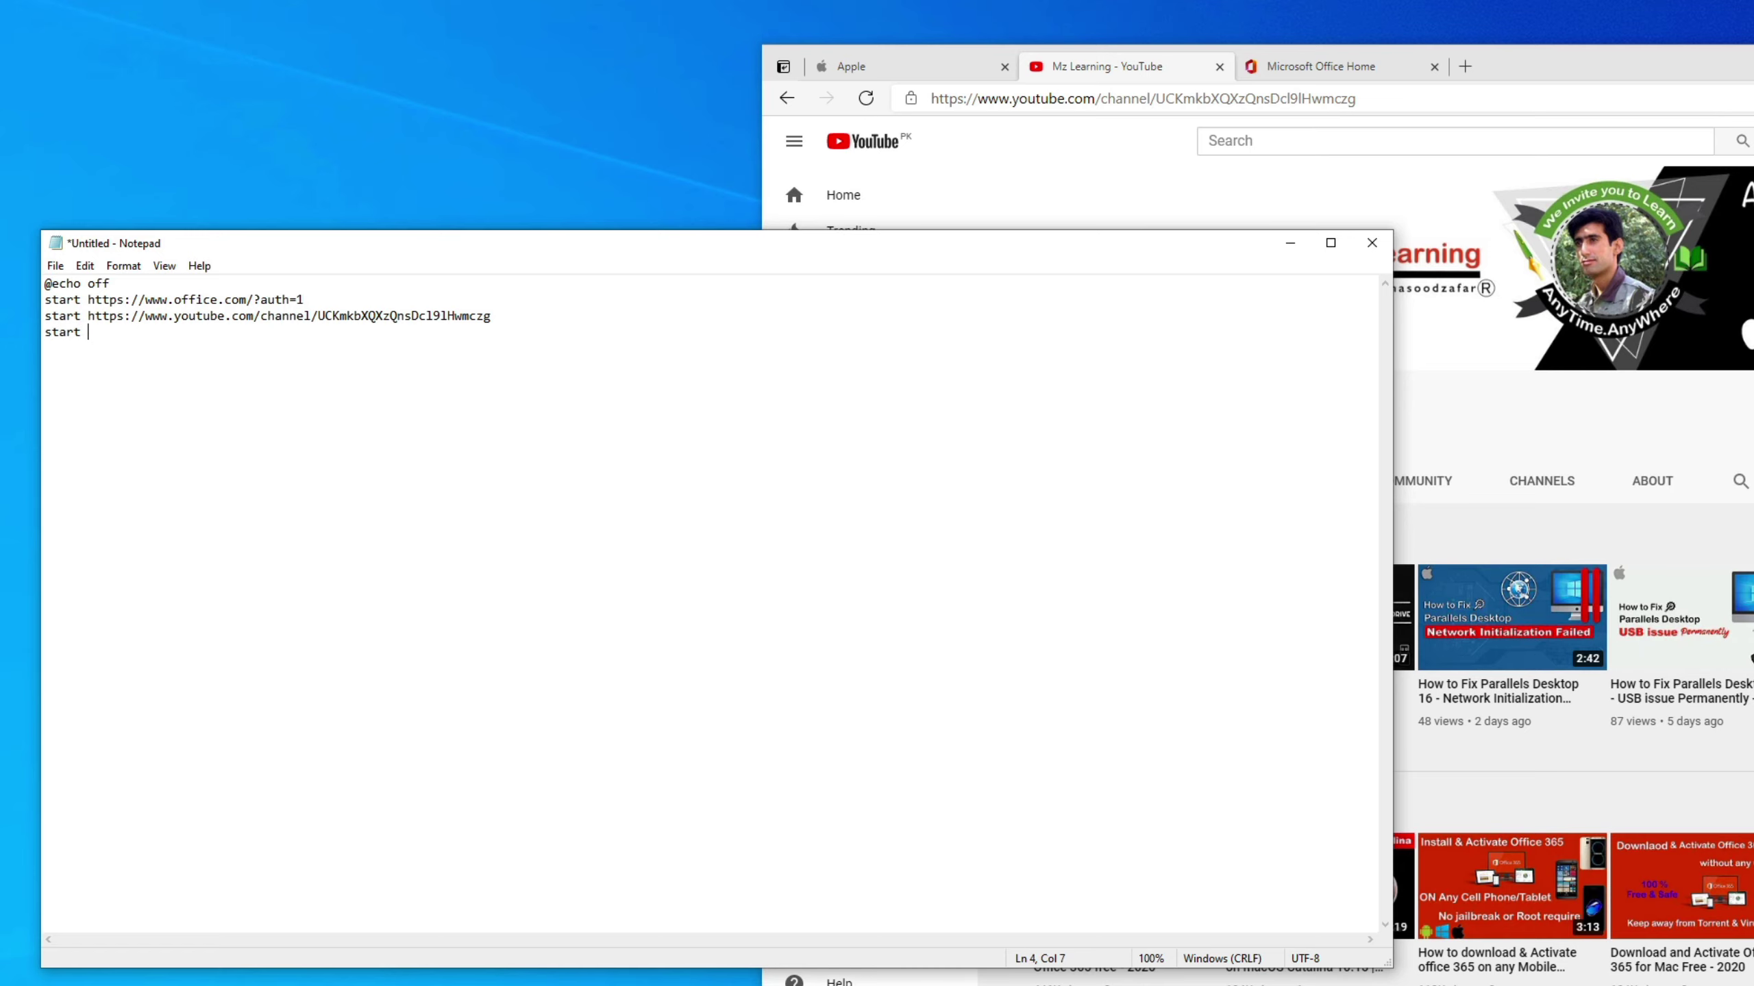
pyautogui.click(897, 67)
pyautogui.click(956, 97)
pyautogui.rightClick(956, 97)
pyautogui.click(1006, 247)
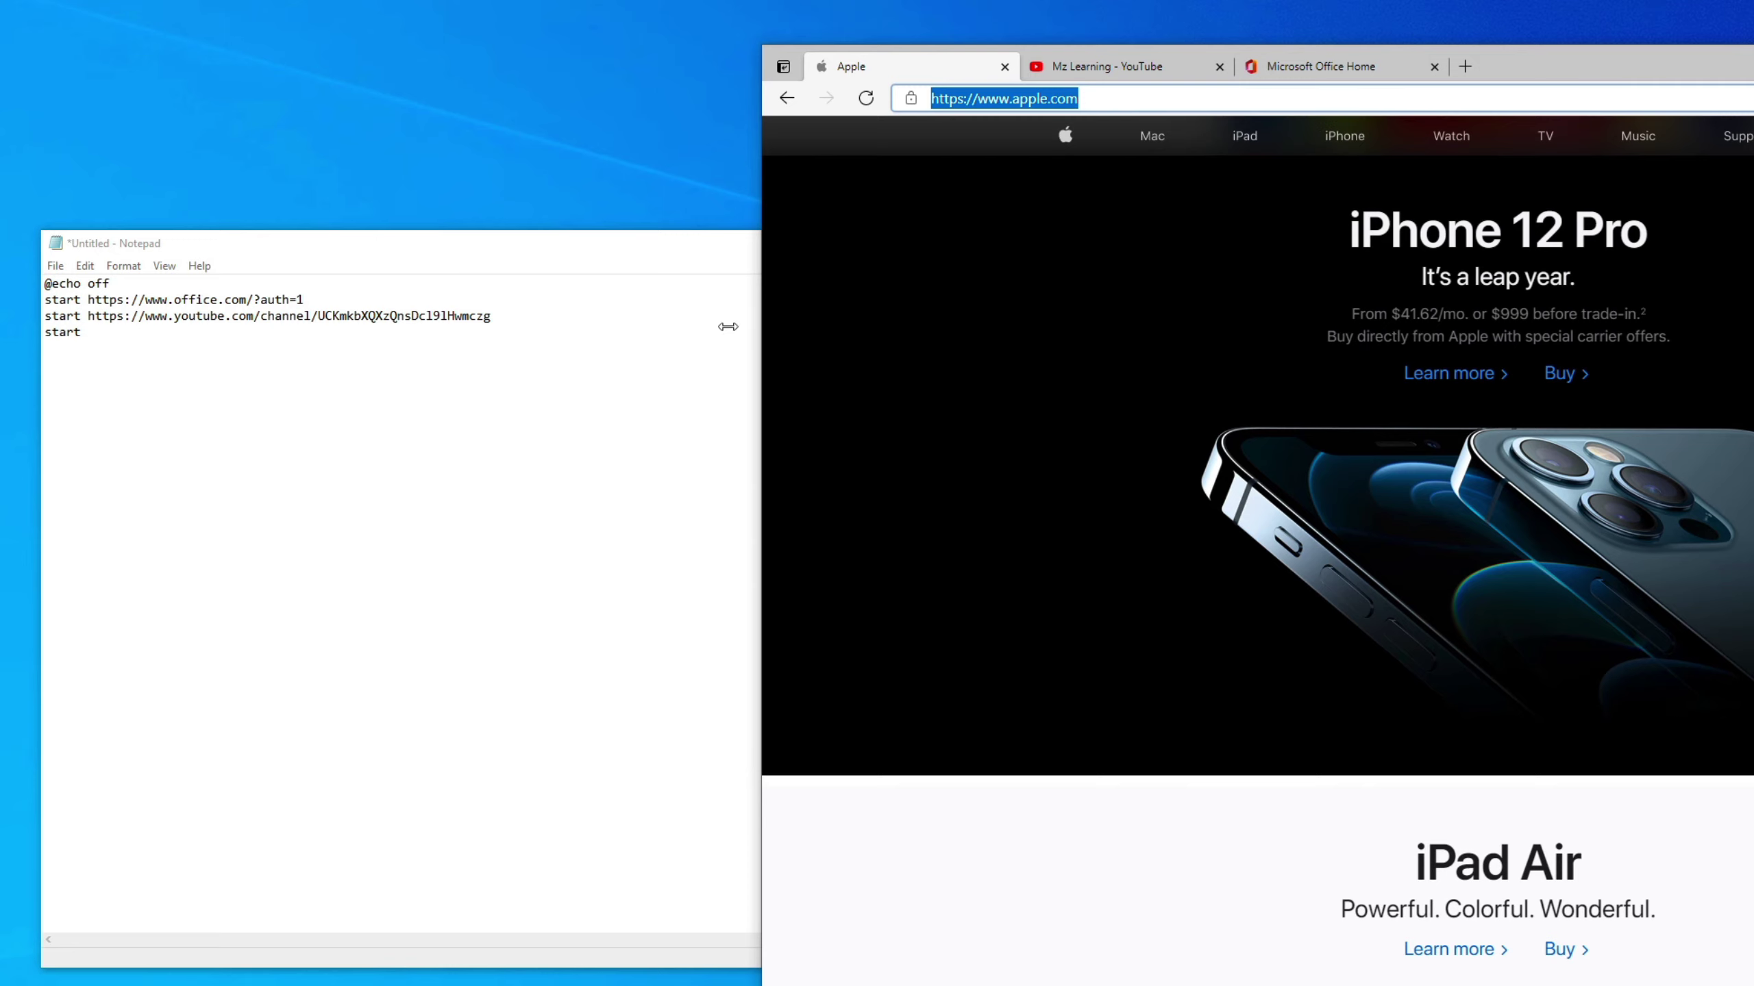
pyautogui.click(317, 365)
pyautogui.rightClick(317, 364)
pyautogui.click(361, 441)
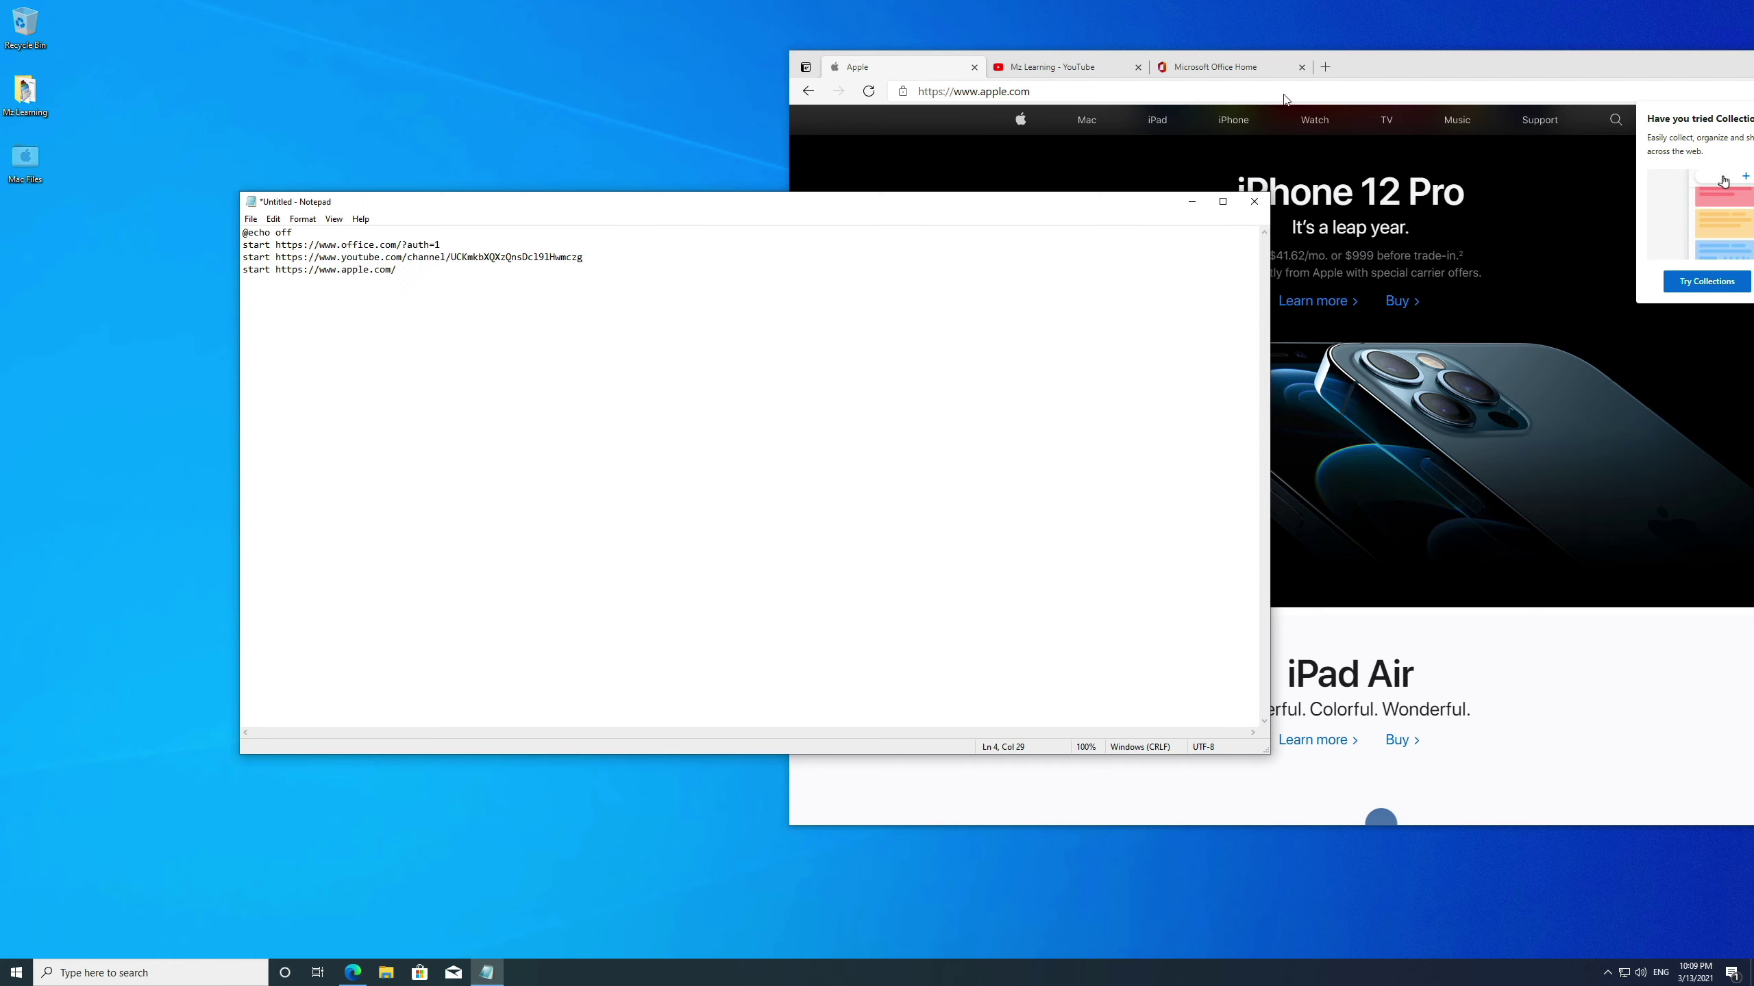
pyautogui.moveTo(1353, 61); pyautogui.dragTo(886, 105)
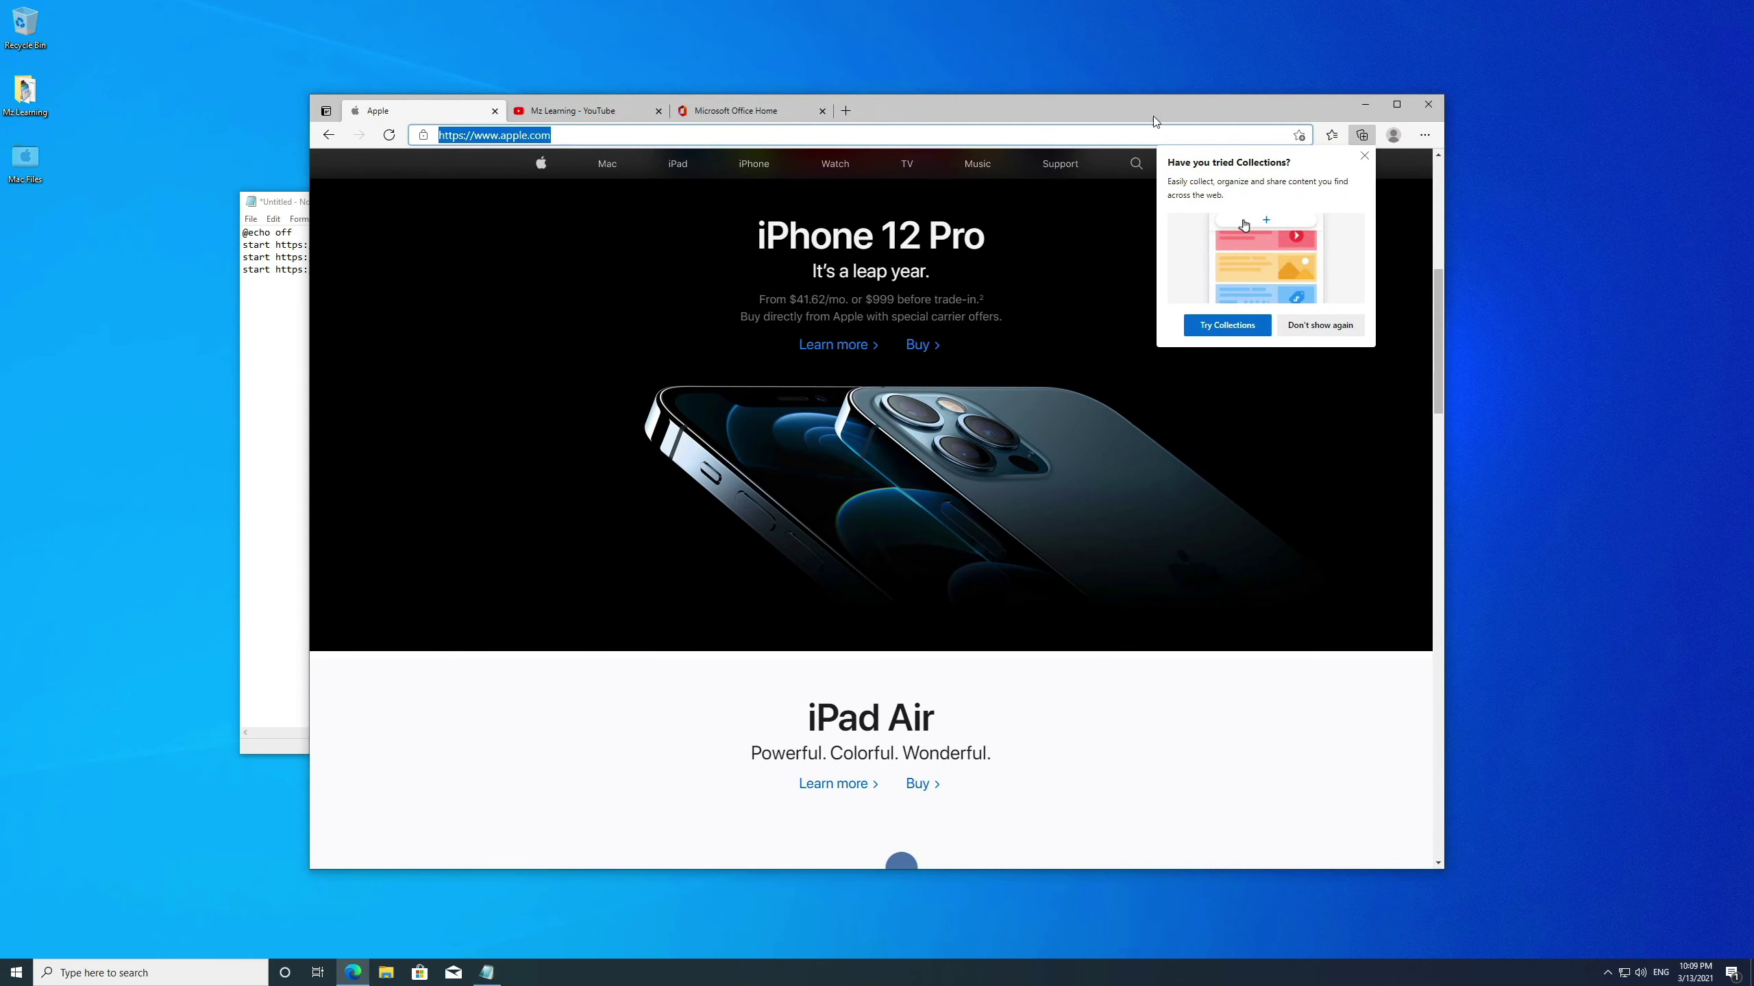
pyautogui.click(1429, 106)
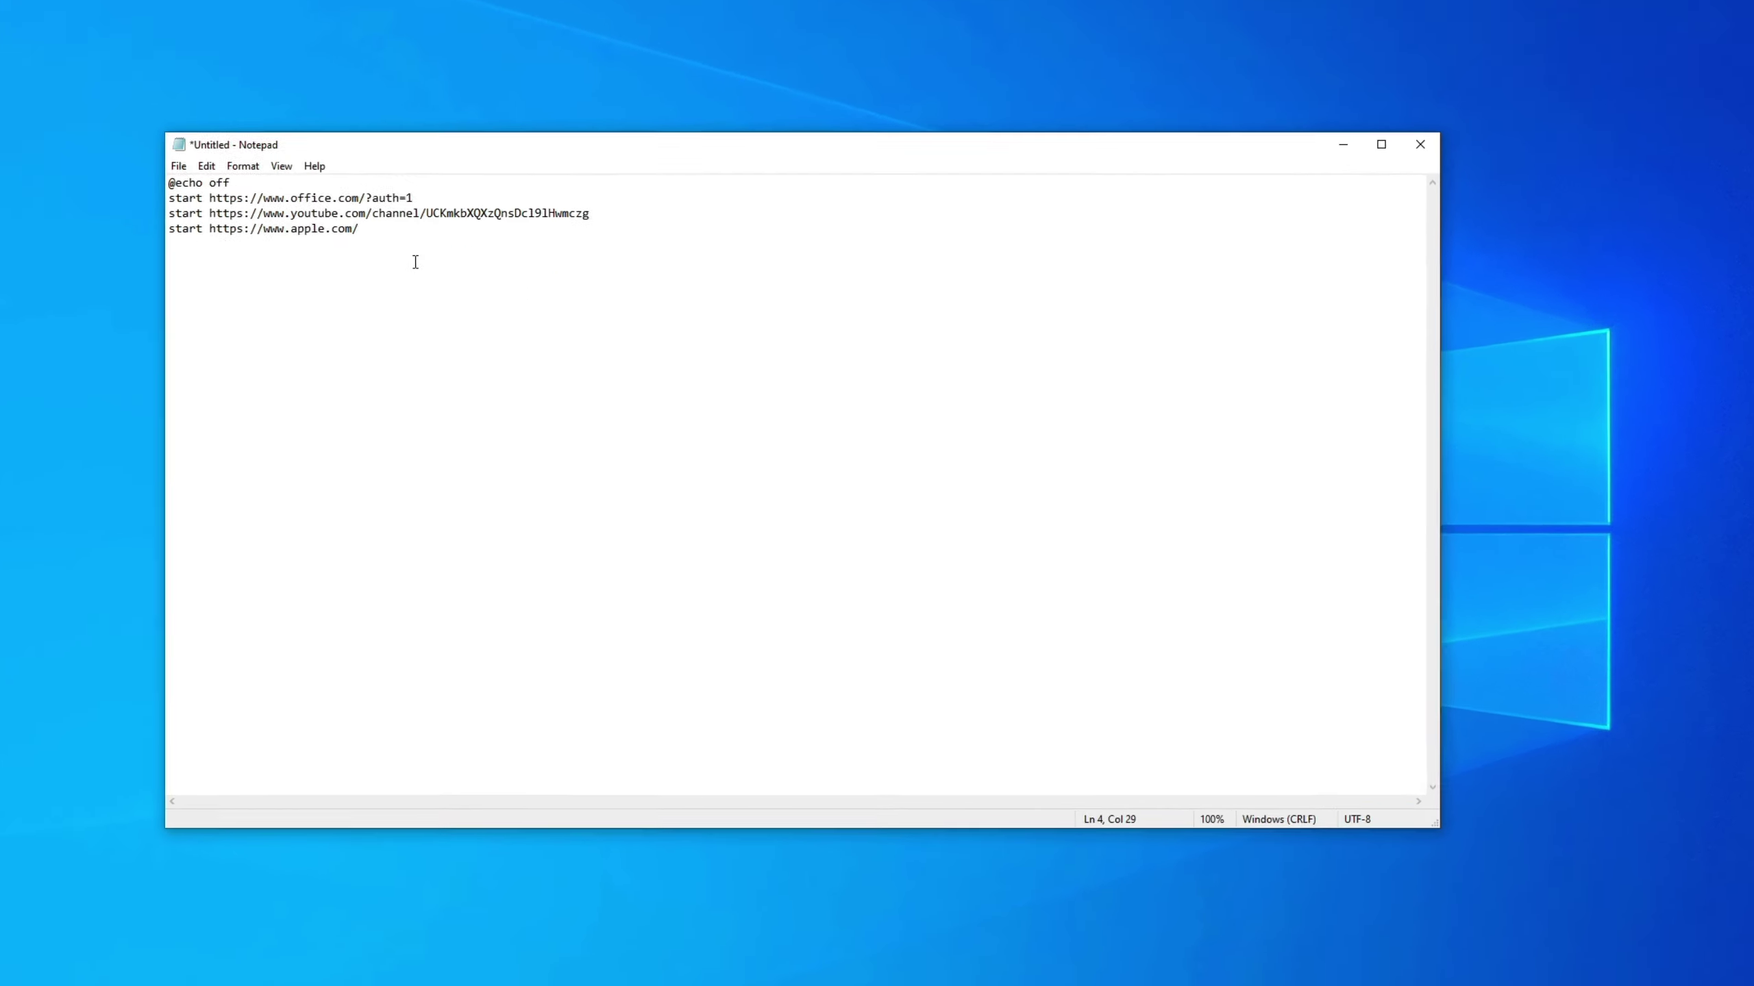
# - Save the file as "One Click Open.bat" in the Mz Learning folder on the Desktop, with the file type All Files
pyautogui.click(72, 92)
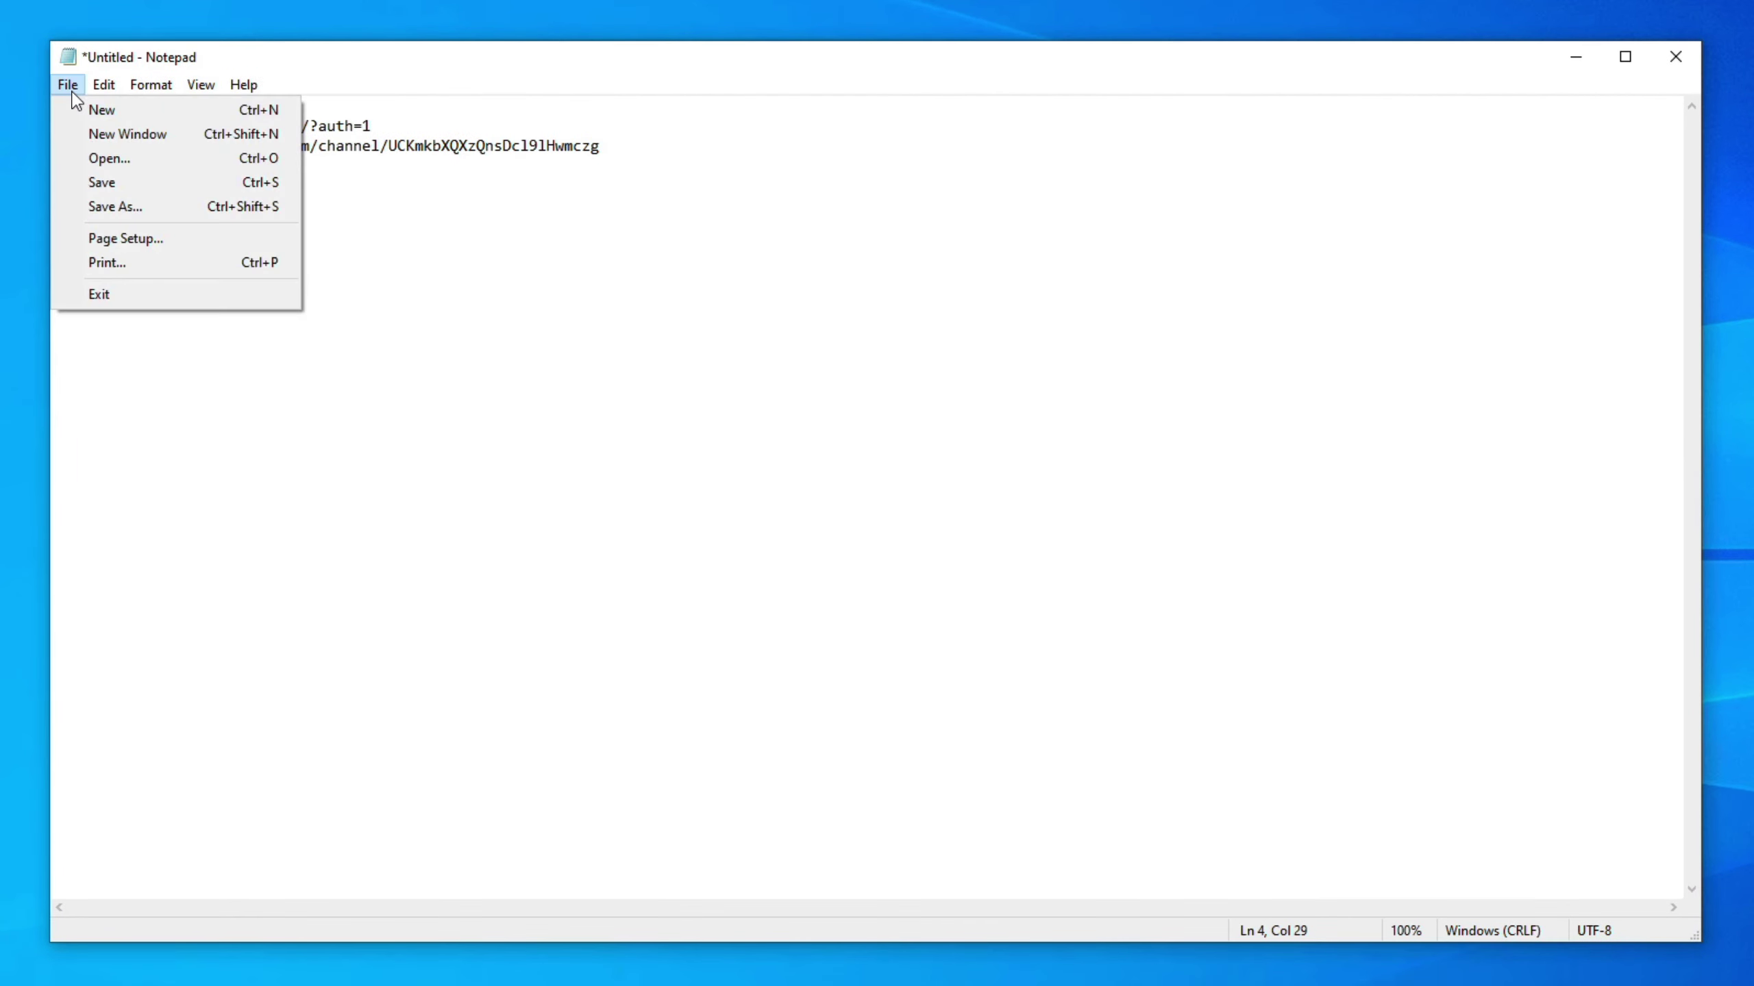
pyautogui.click(96, 200)
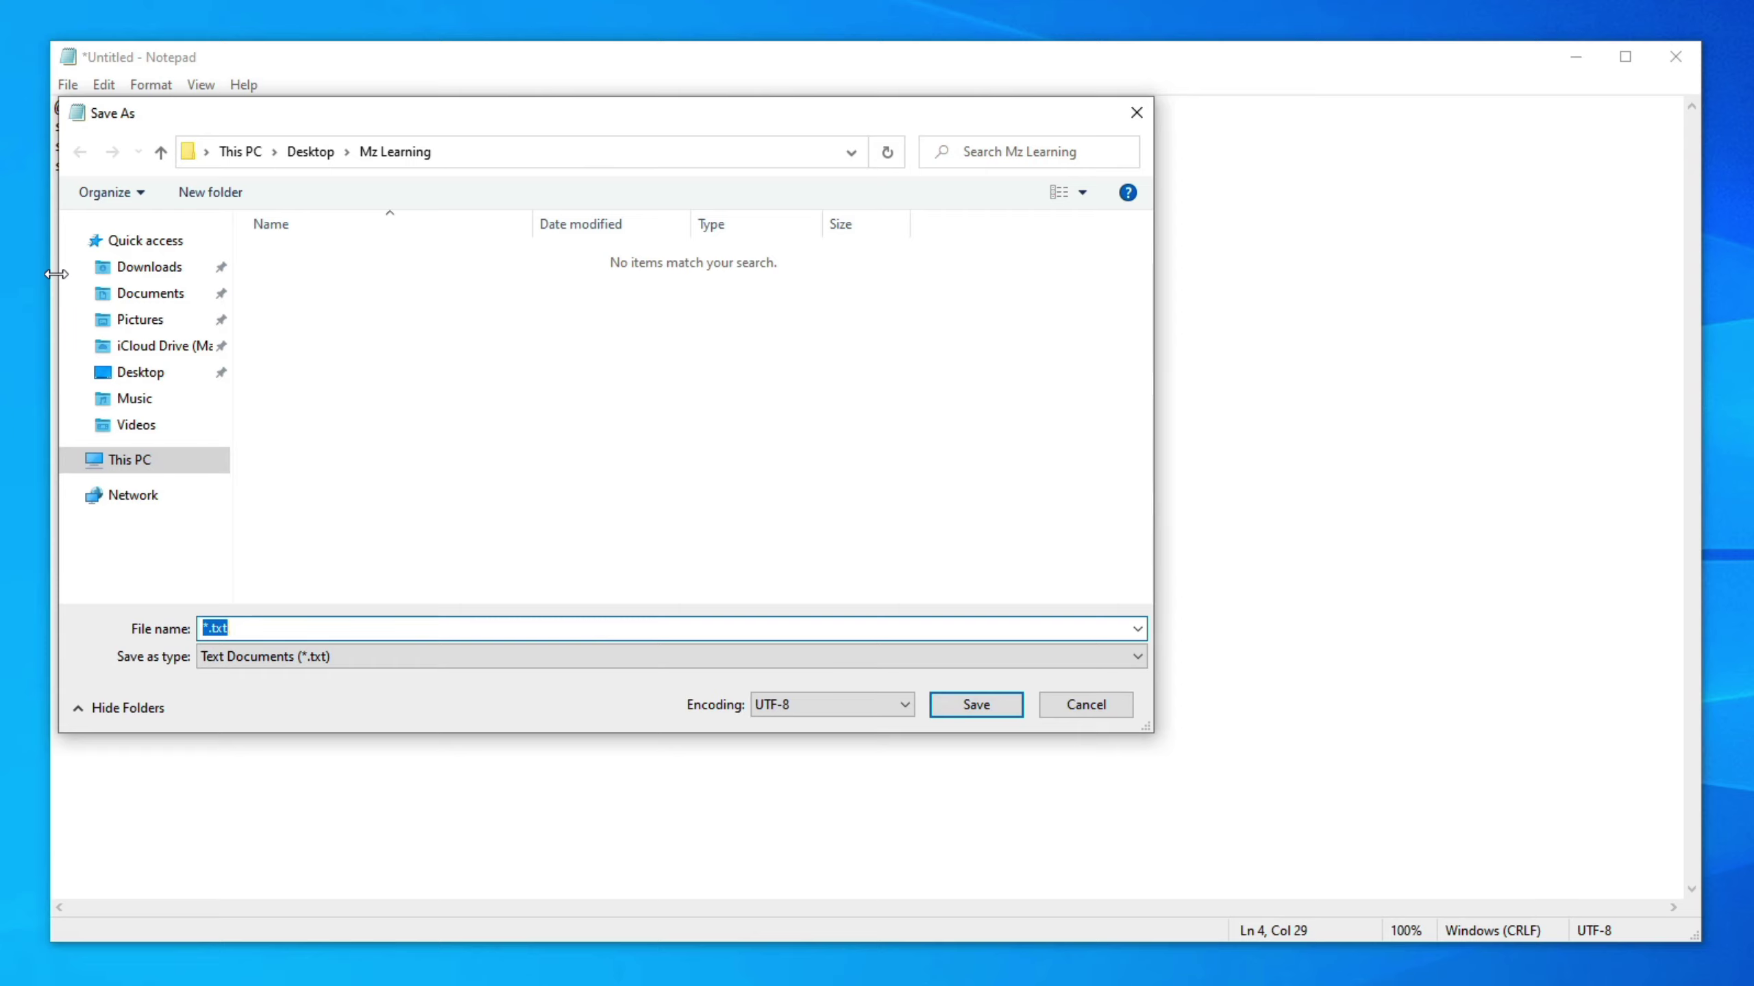
pyautogui.click(99, 377)
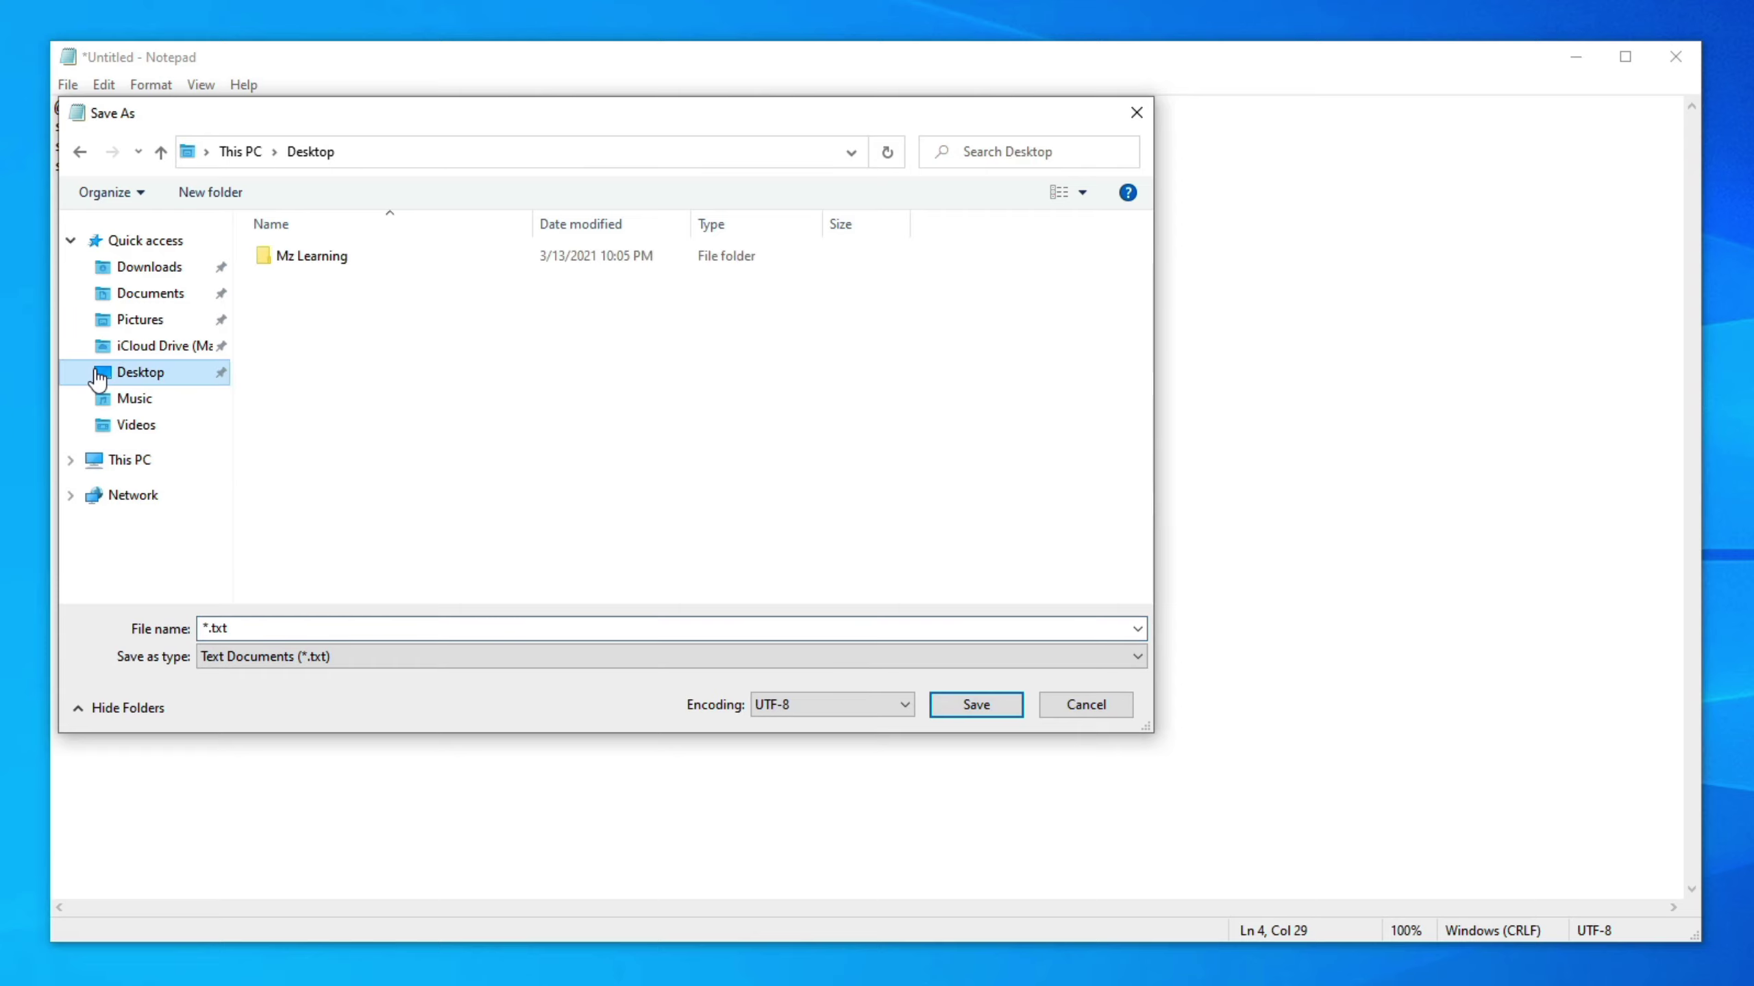
pyautogui.doubleClick(322, 266)
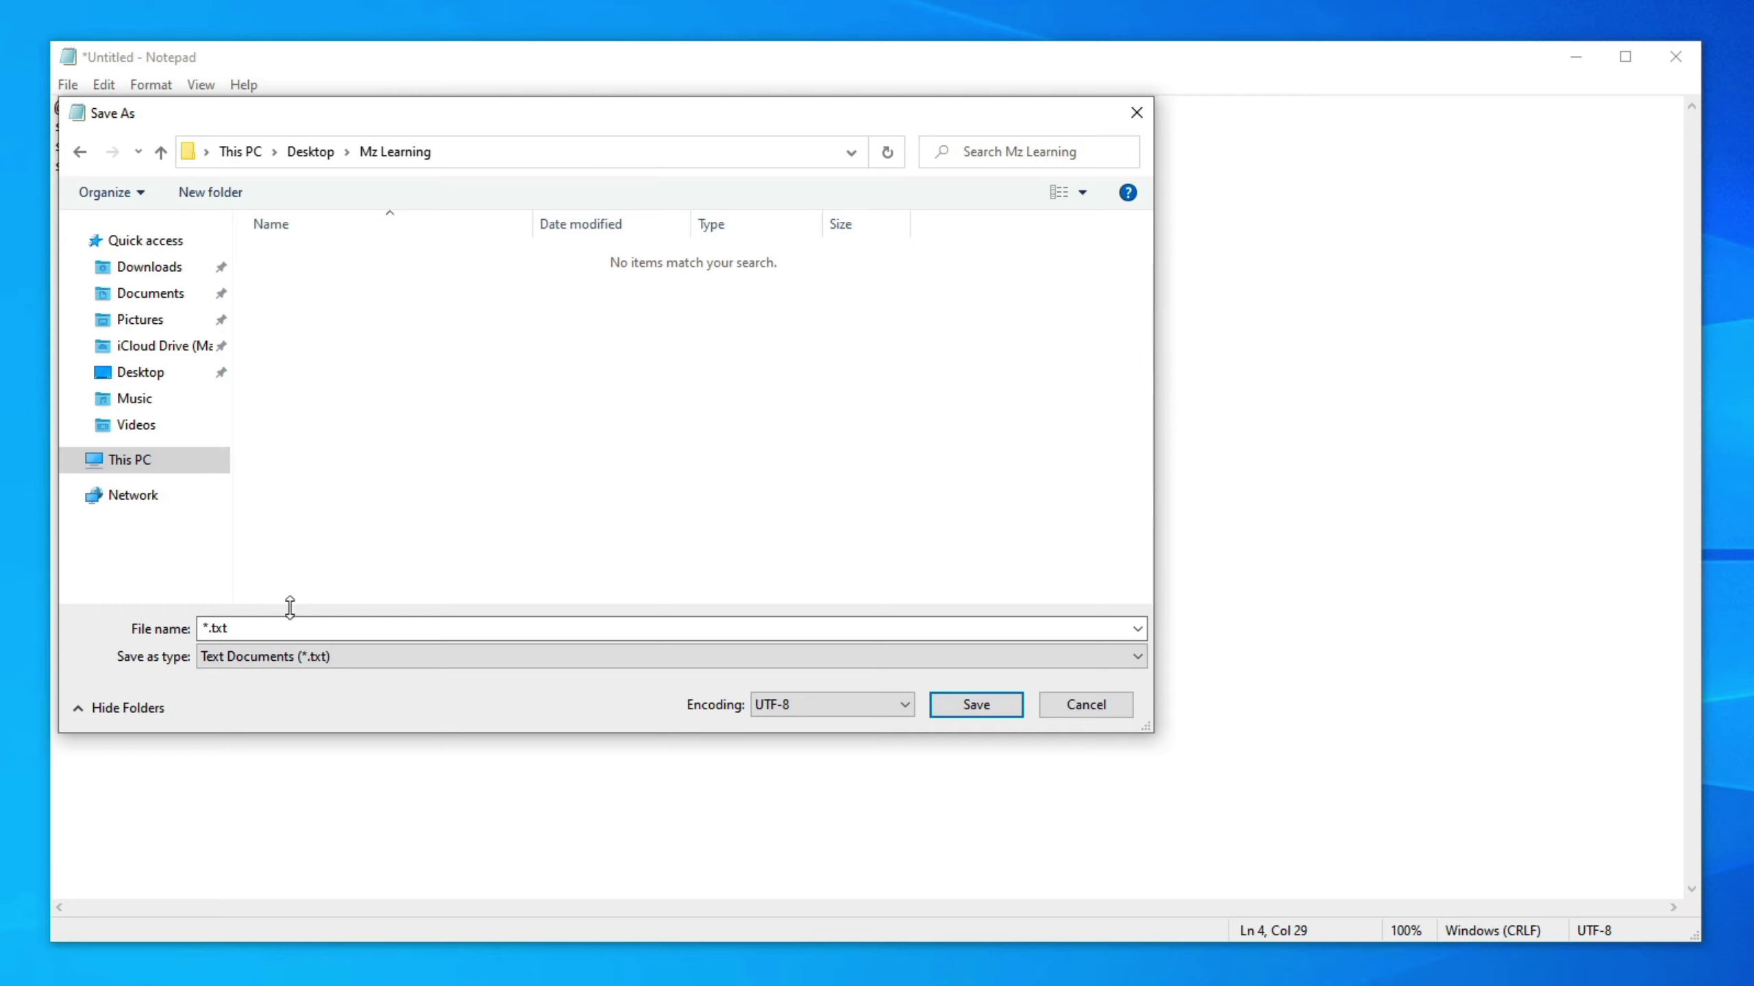
pyautogui.click(218, 627)
pyautogui.write('One')
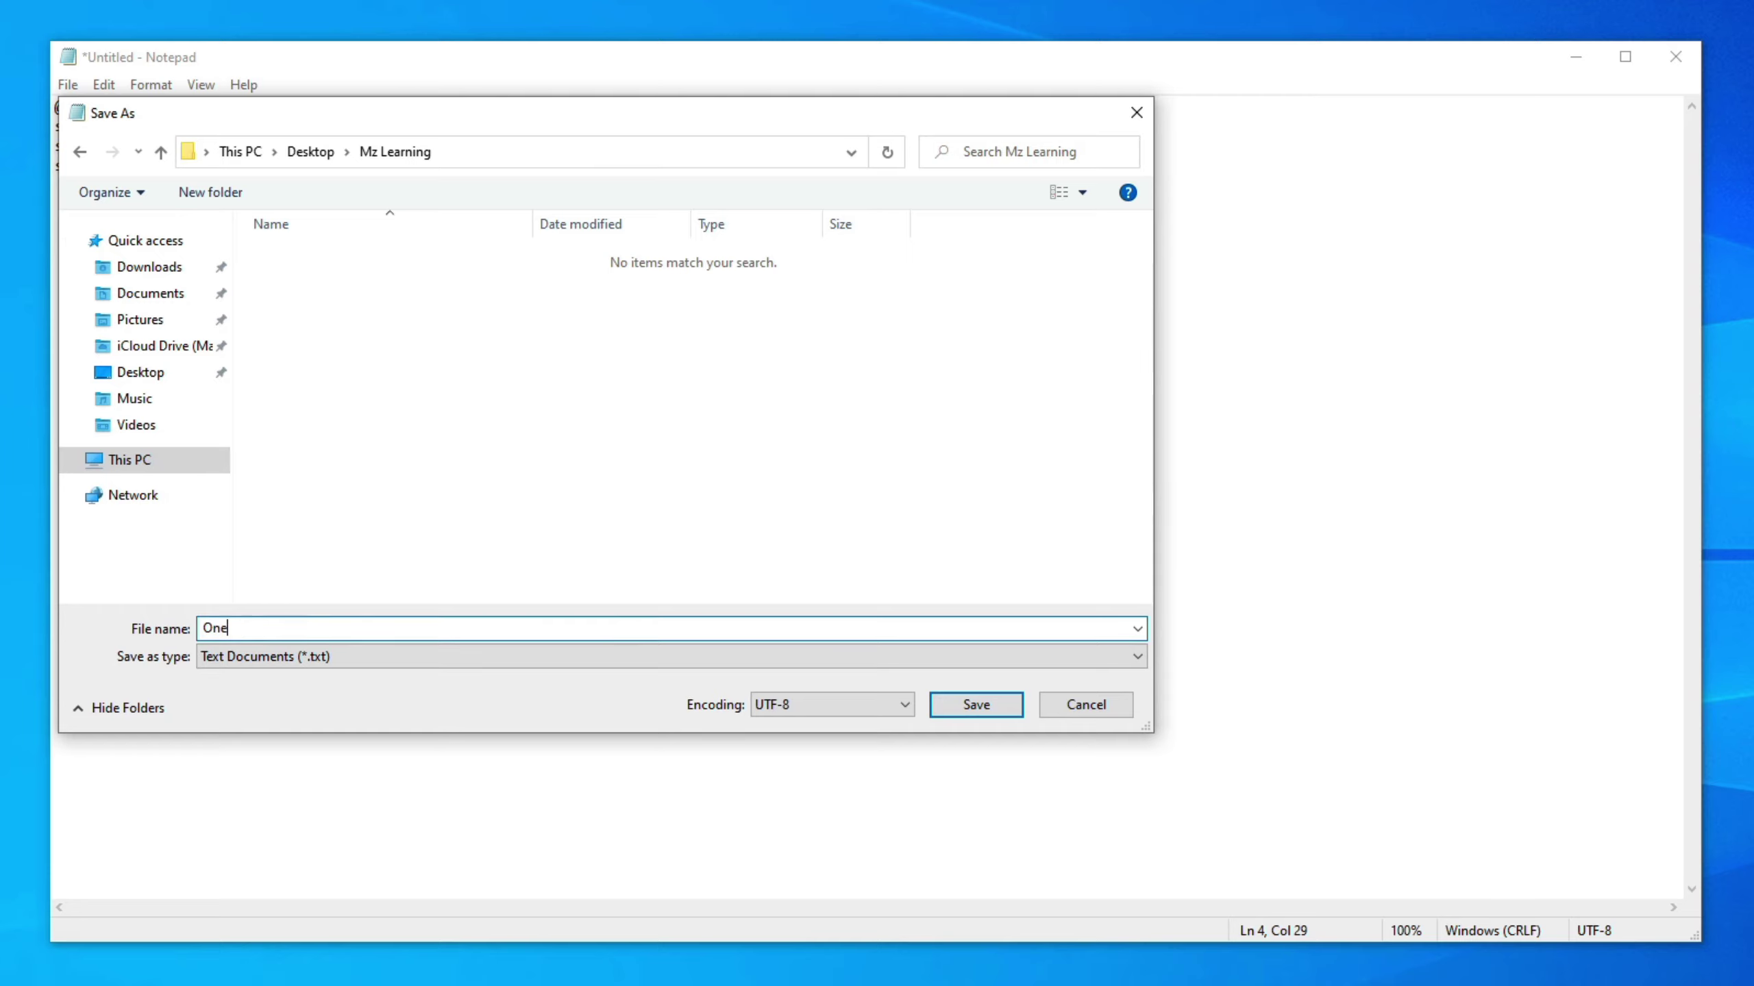
pyautogui.write(' Click Open')
pyautogui.write('.bat')
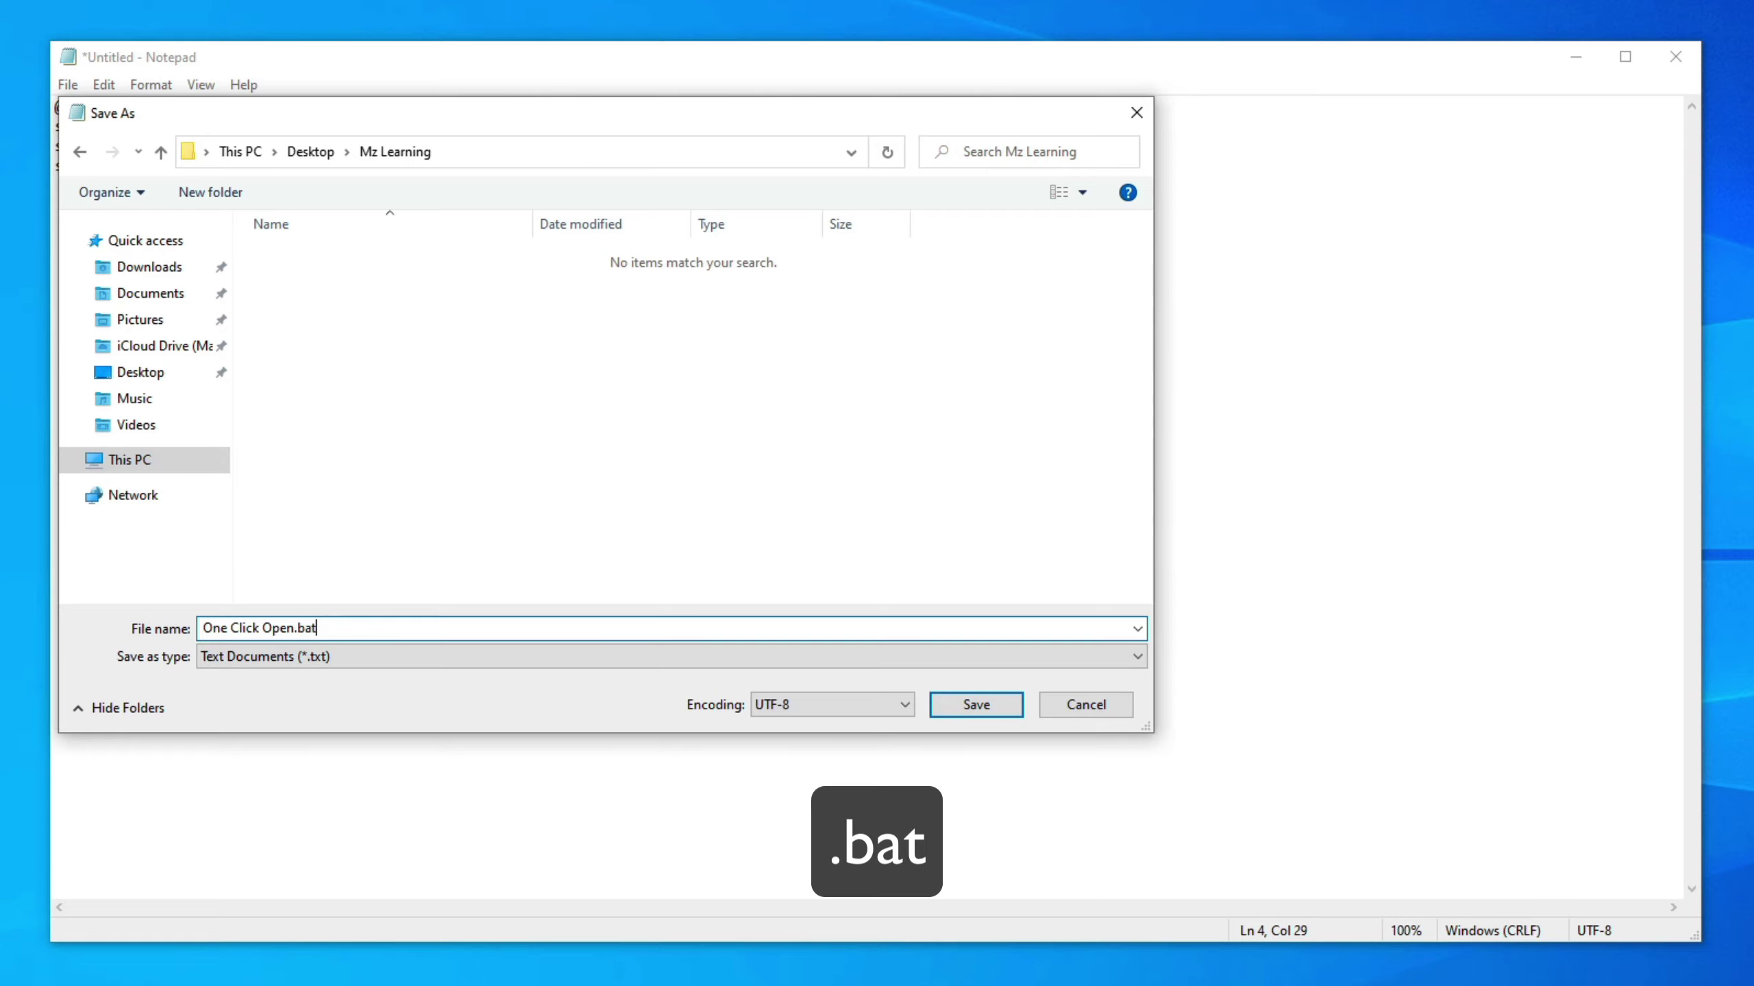
pyautogui.click(364, 658)
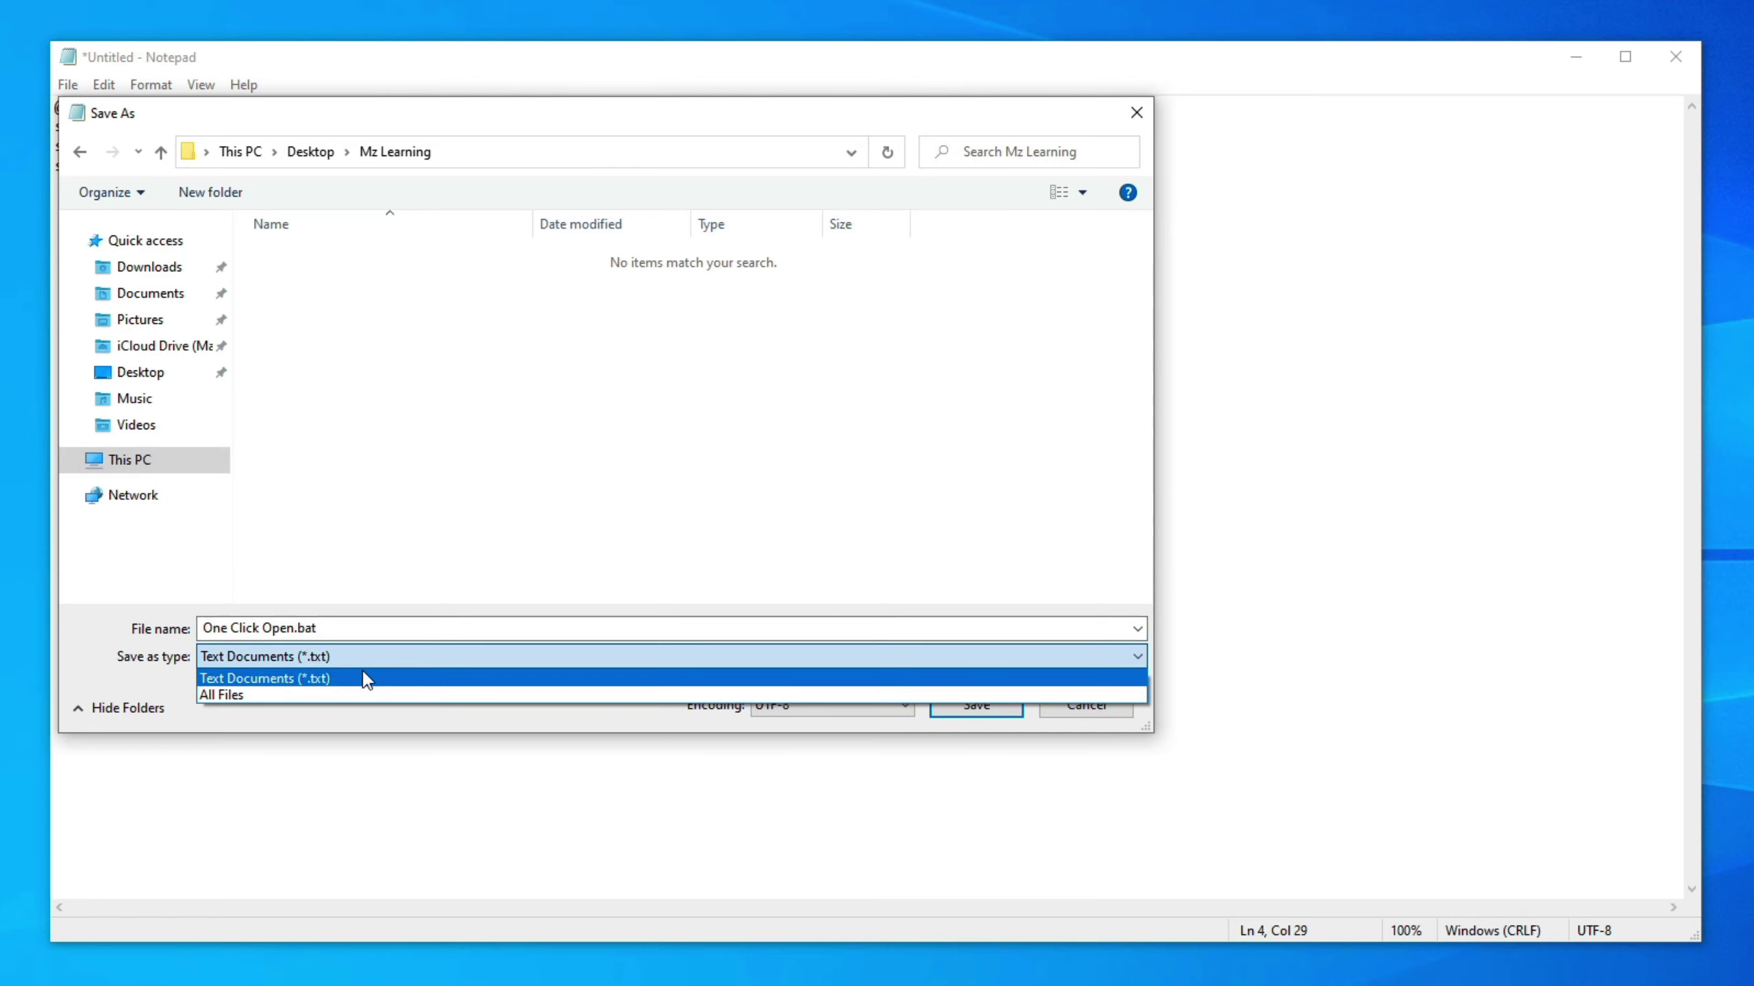
pyautogui.click(364, 694)
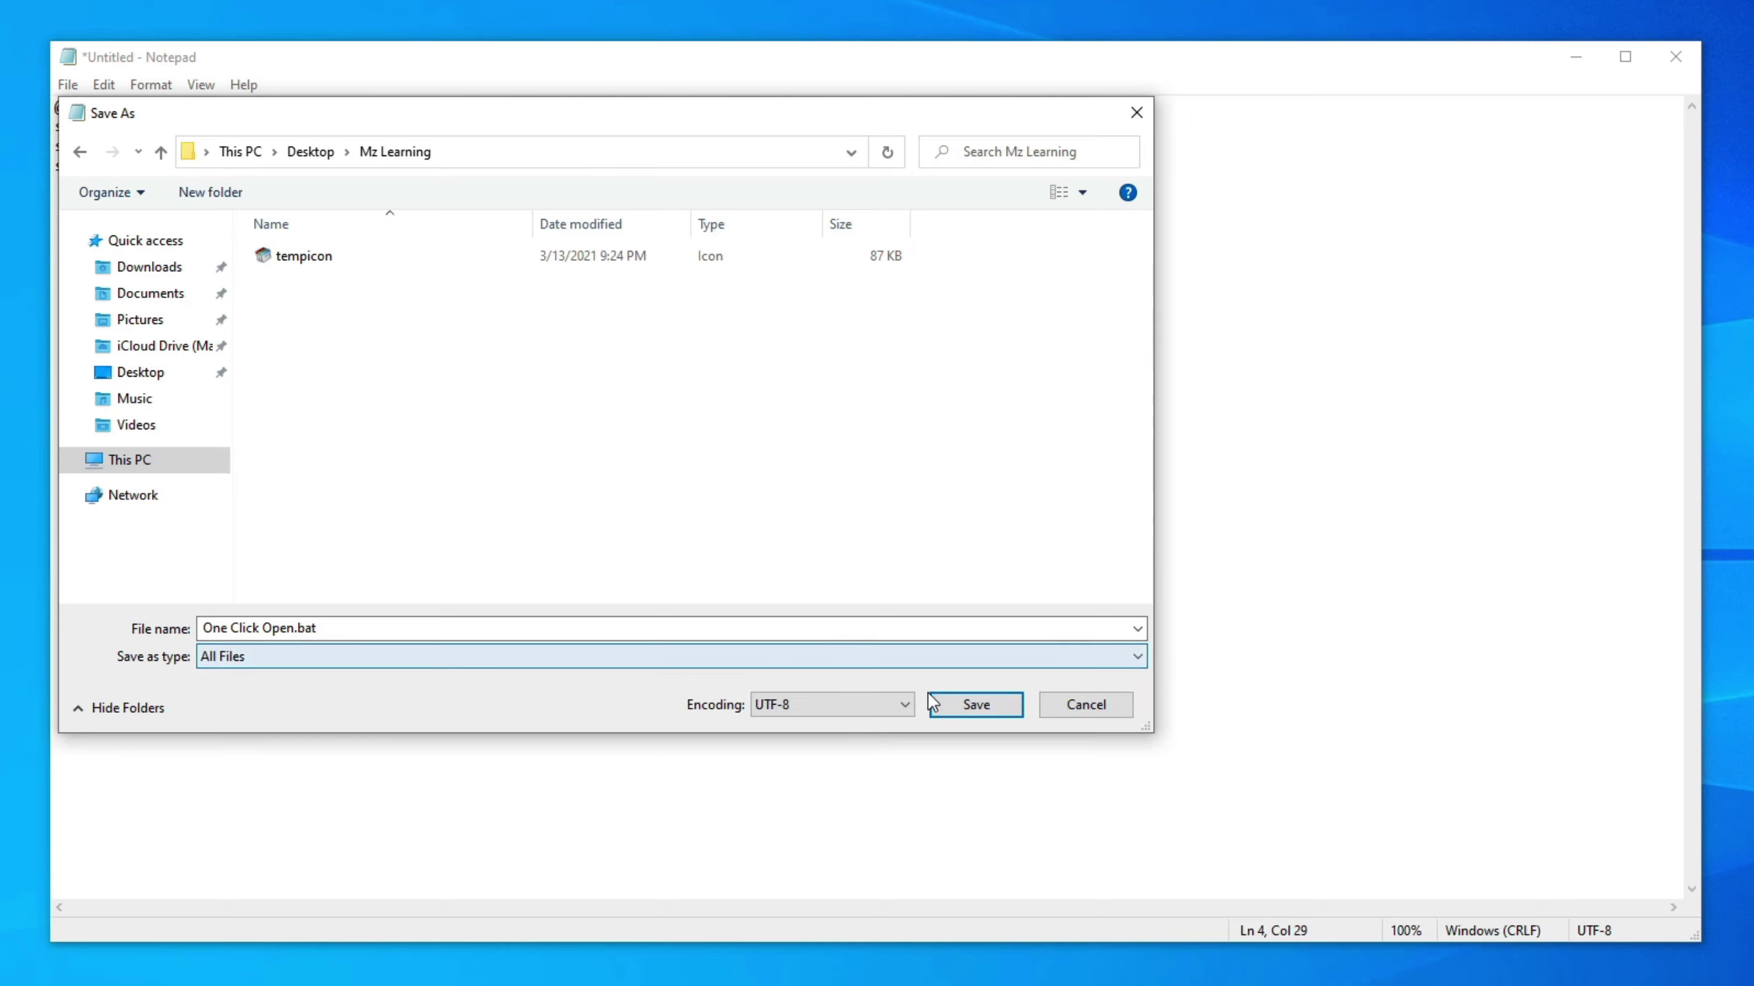
pyautogui.click(950, 707)
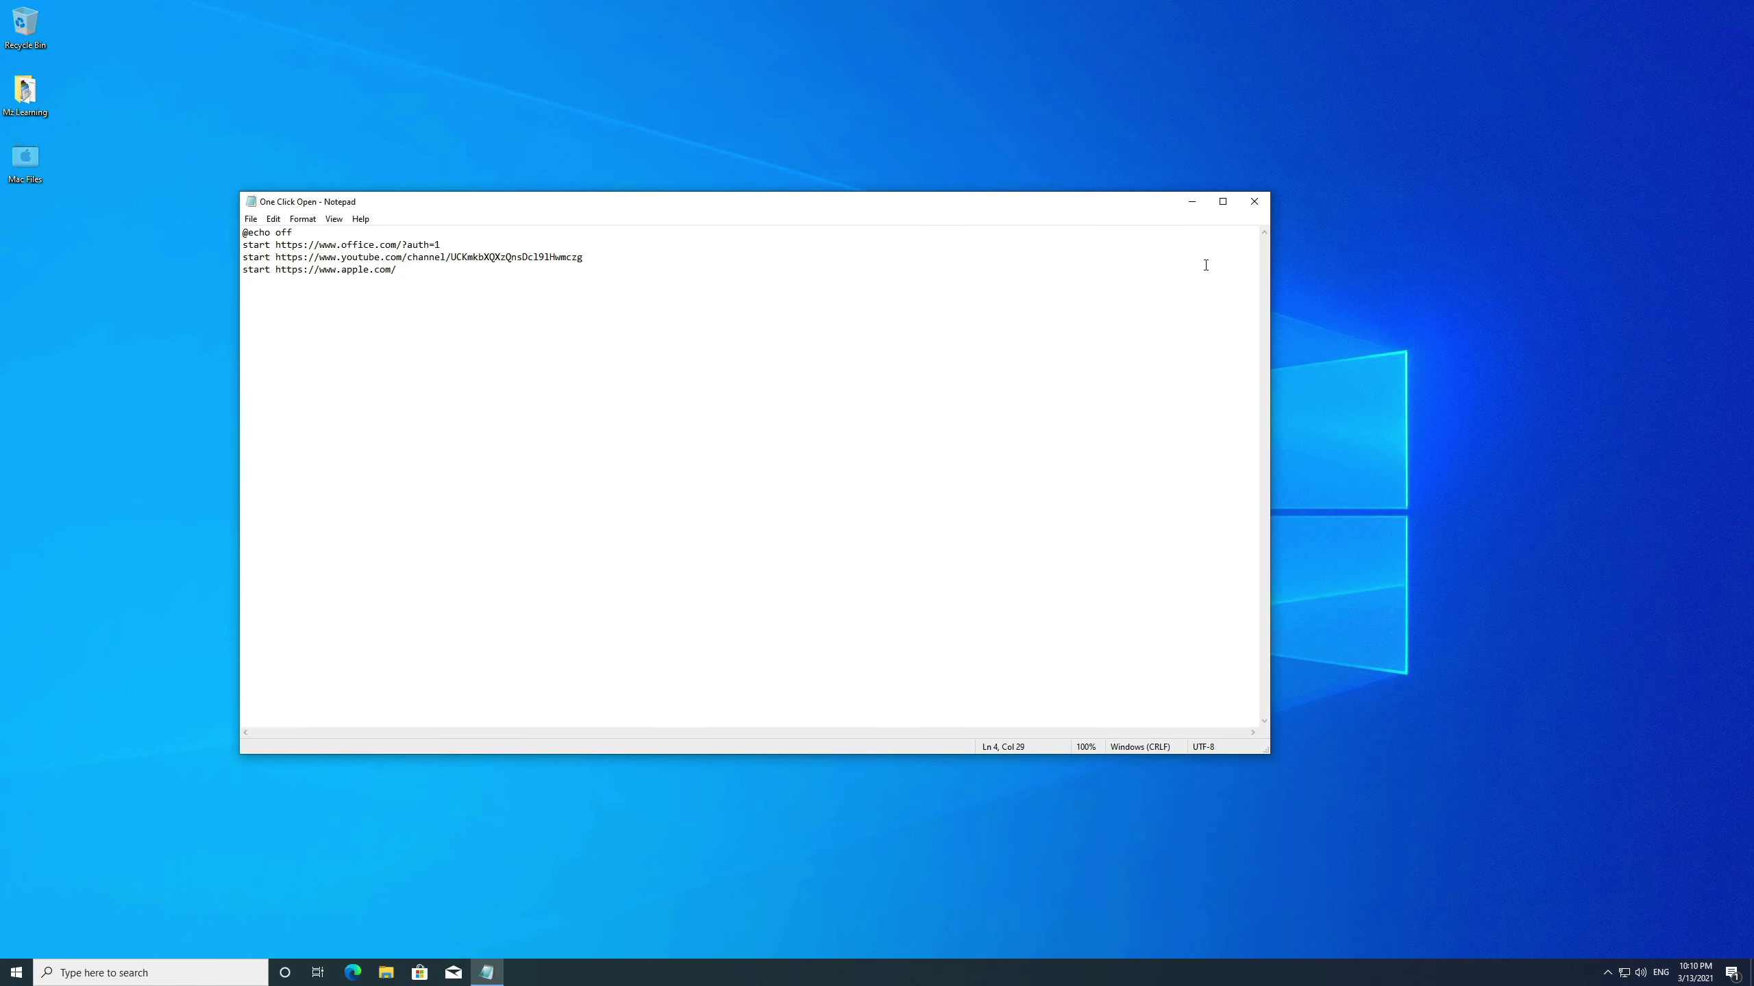
# - Close Notepad and open the Mz Learning folder on the desktop
pyautogui.click(1253, 201)
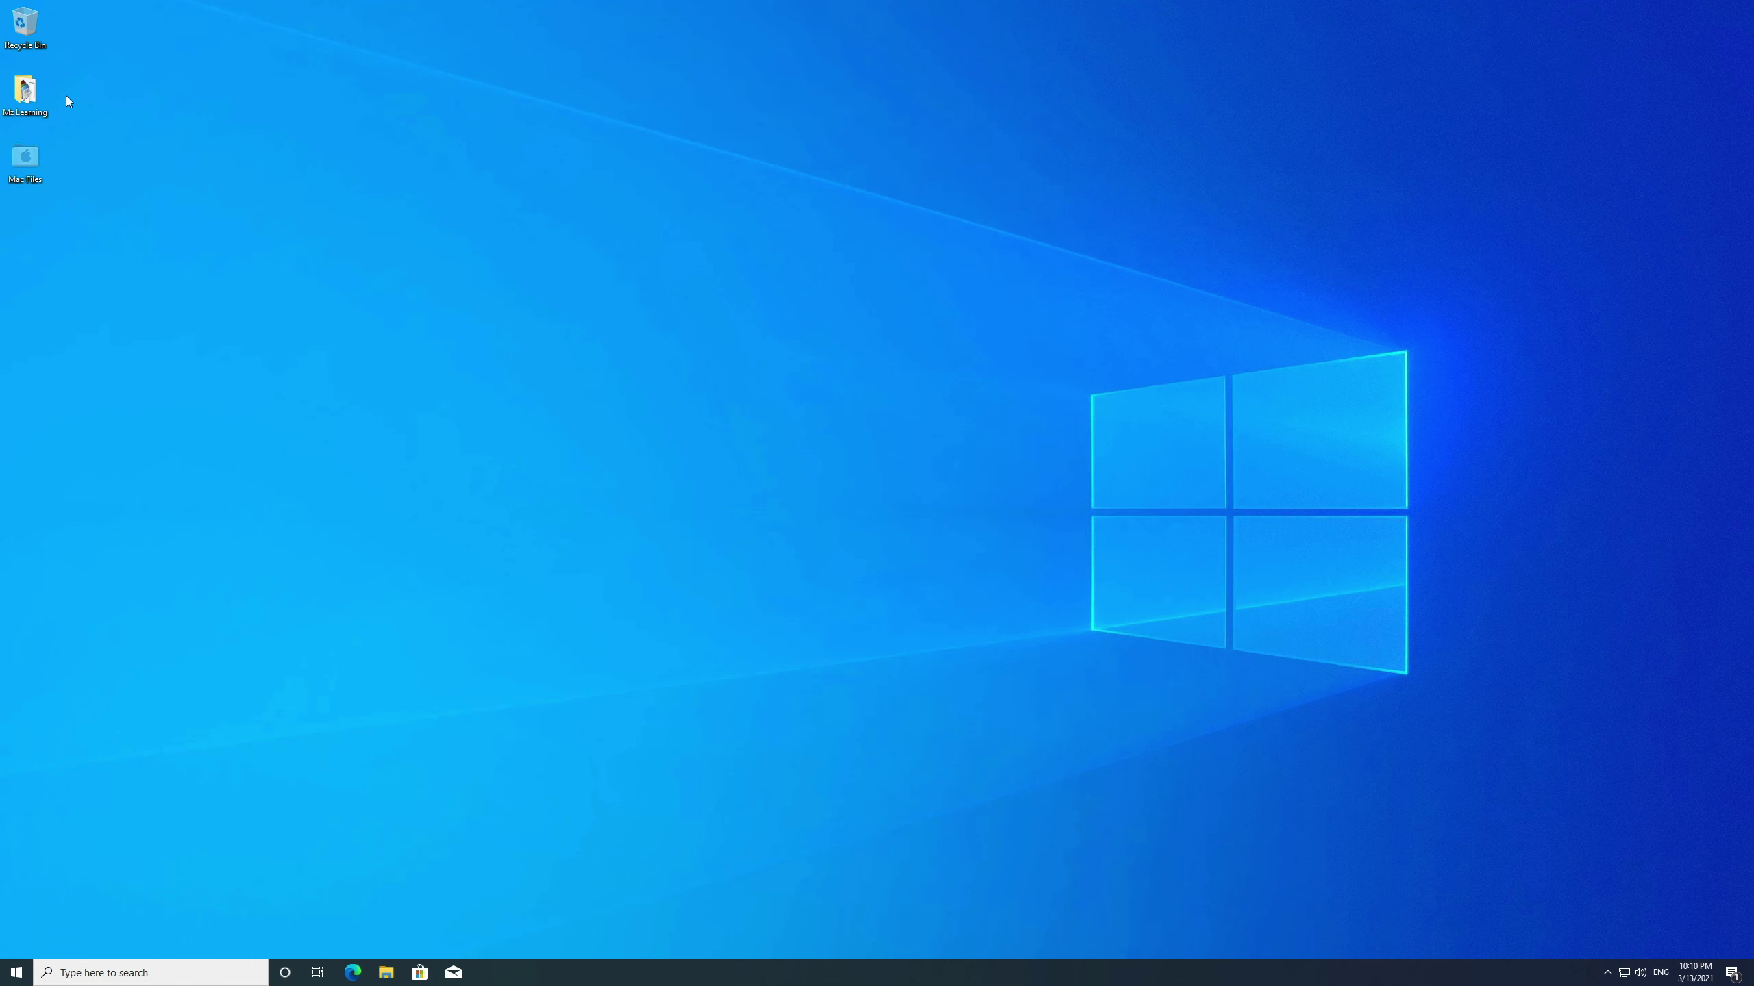
pyautogui.doubleClick(31, 94)
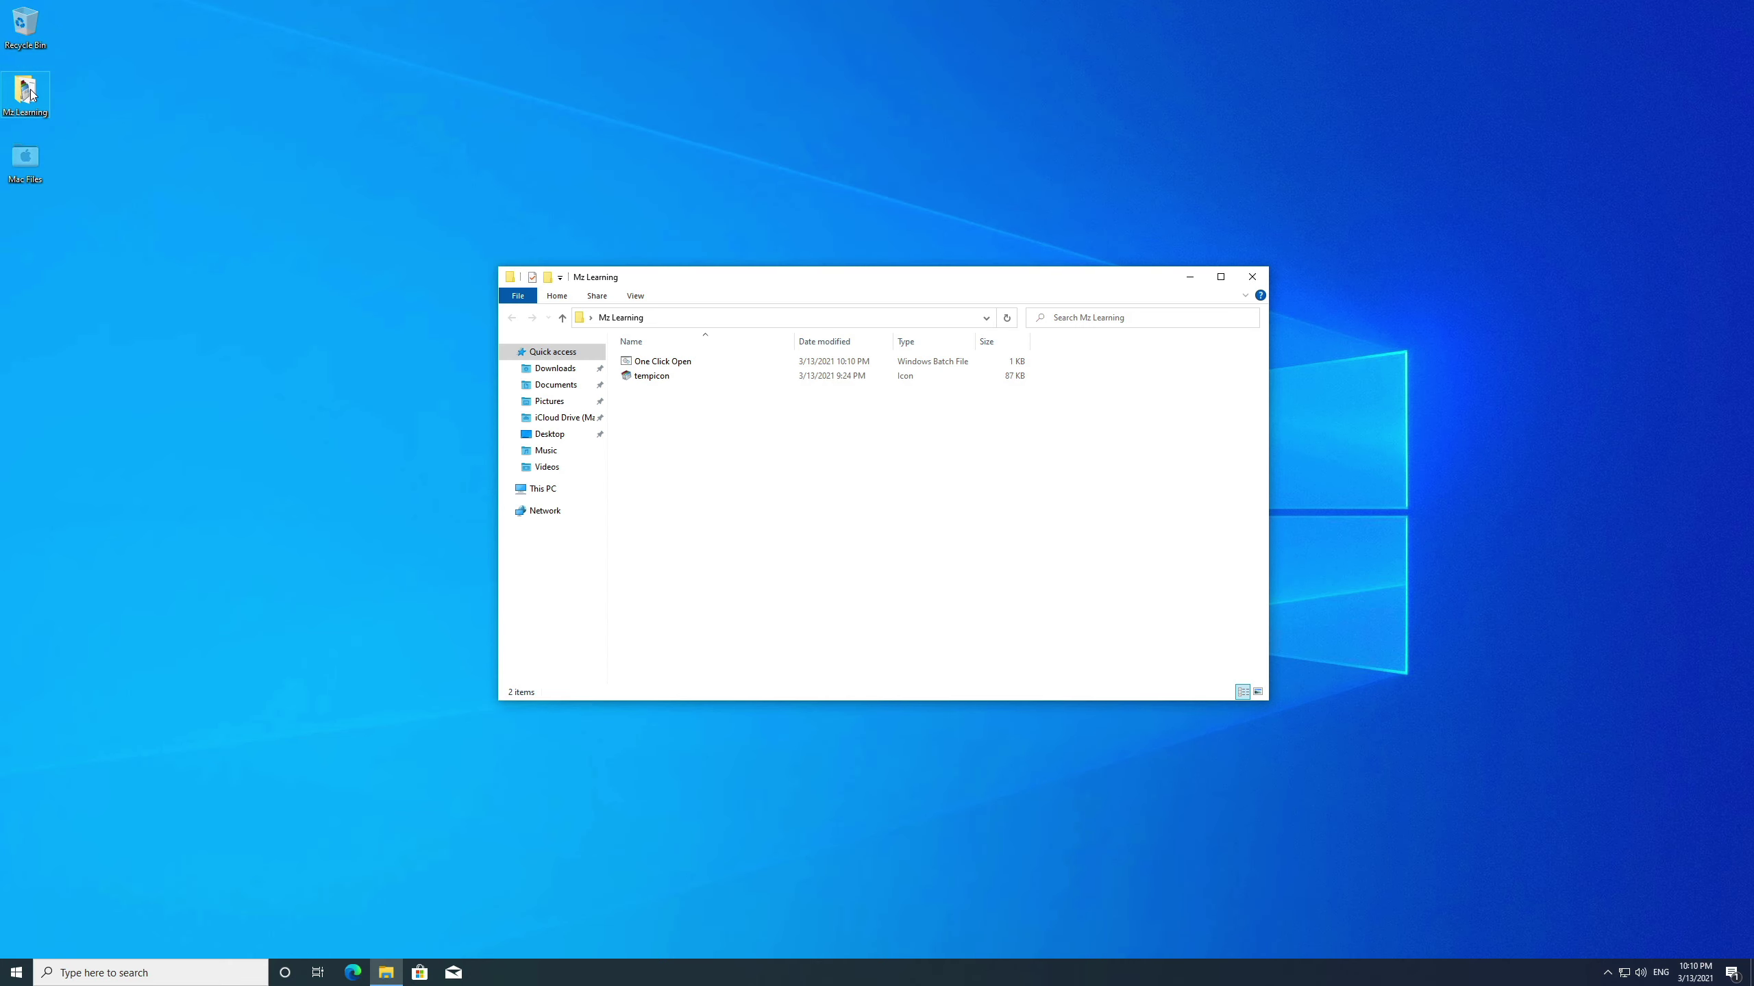
# - Run the One Click Open batch file, check the YouTube and Office pages it opens, and close the browser and folder windows
pyautogui.click(650, 364)
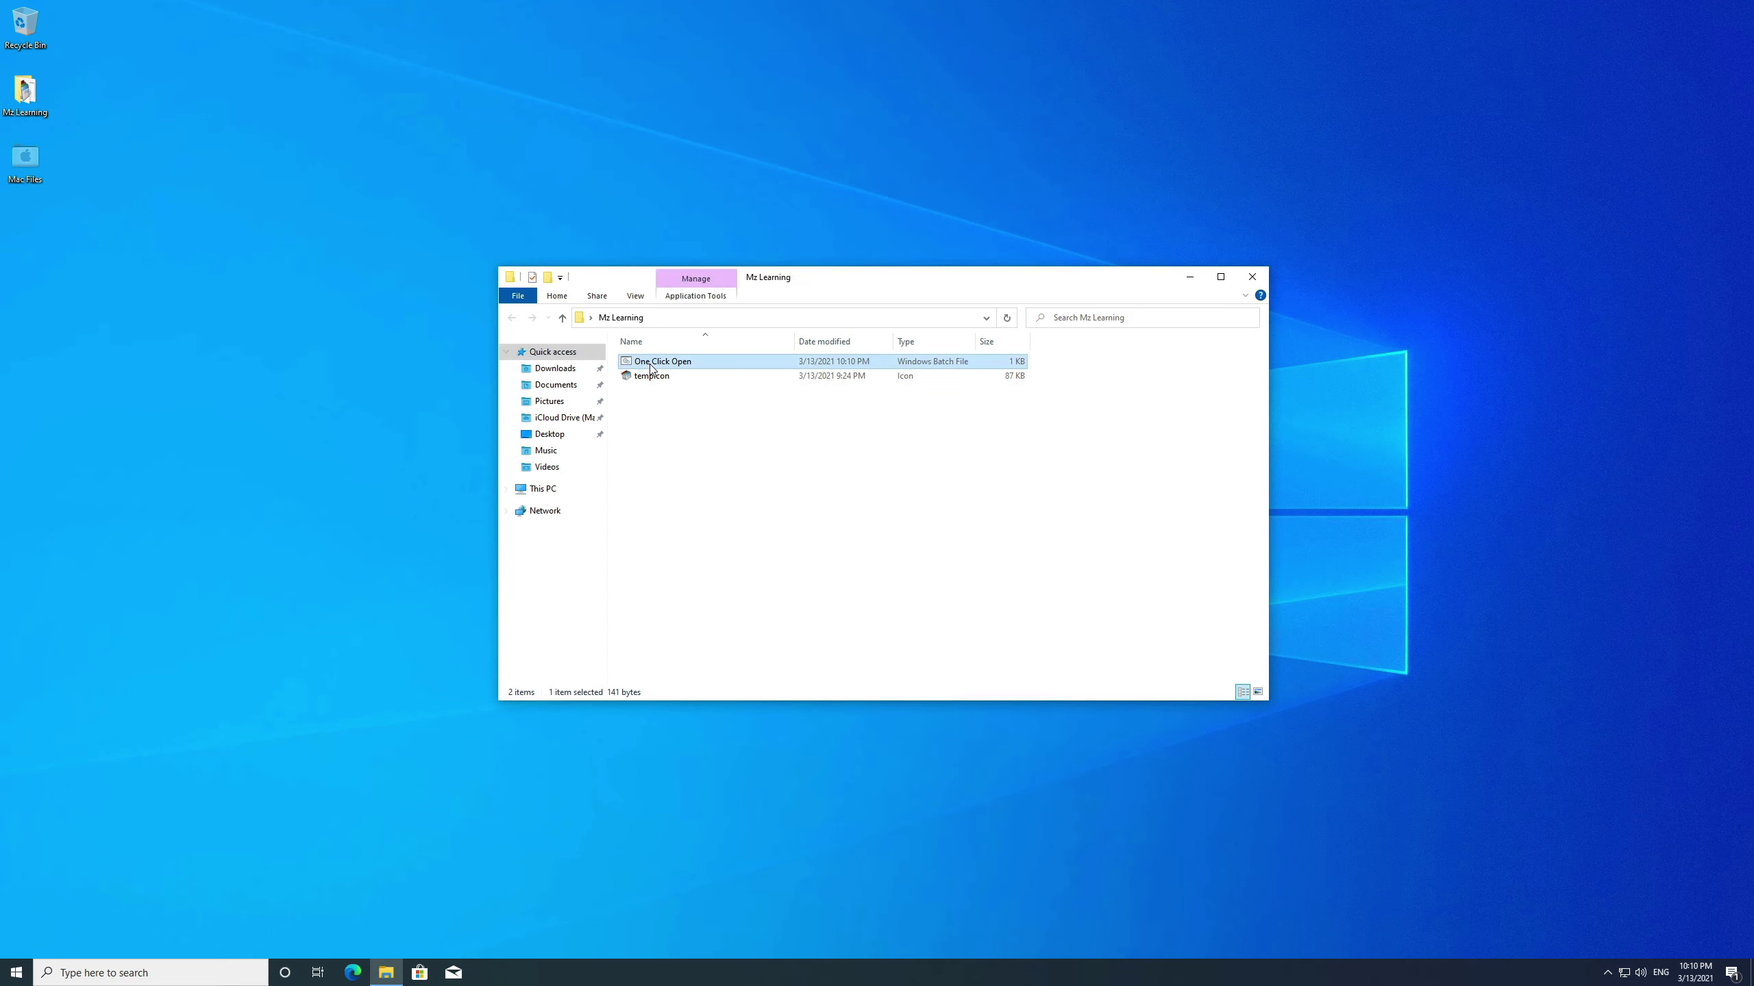
pyautogui.doubleClick(650, 364)
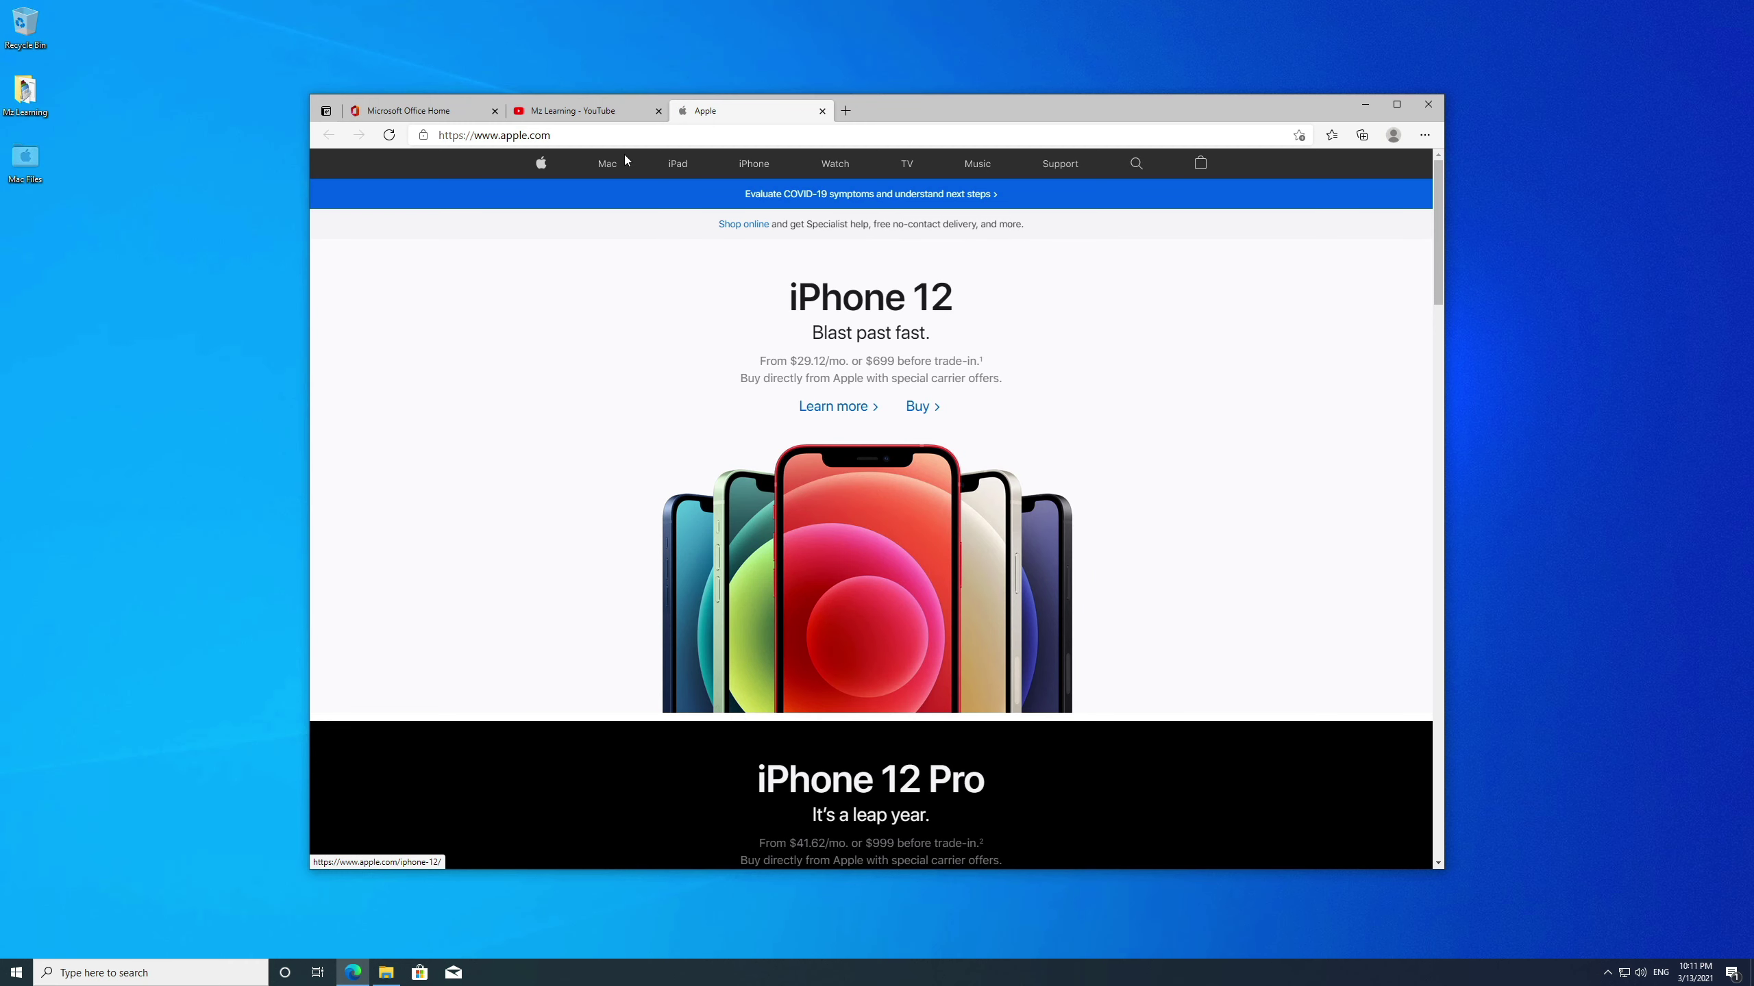
pyautogui.click(611, 123)
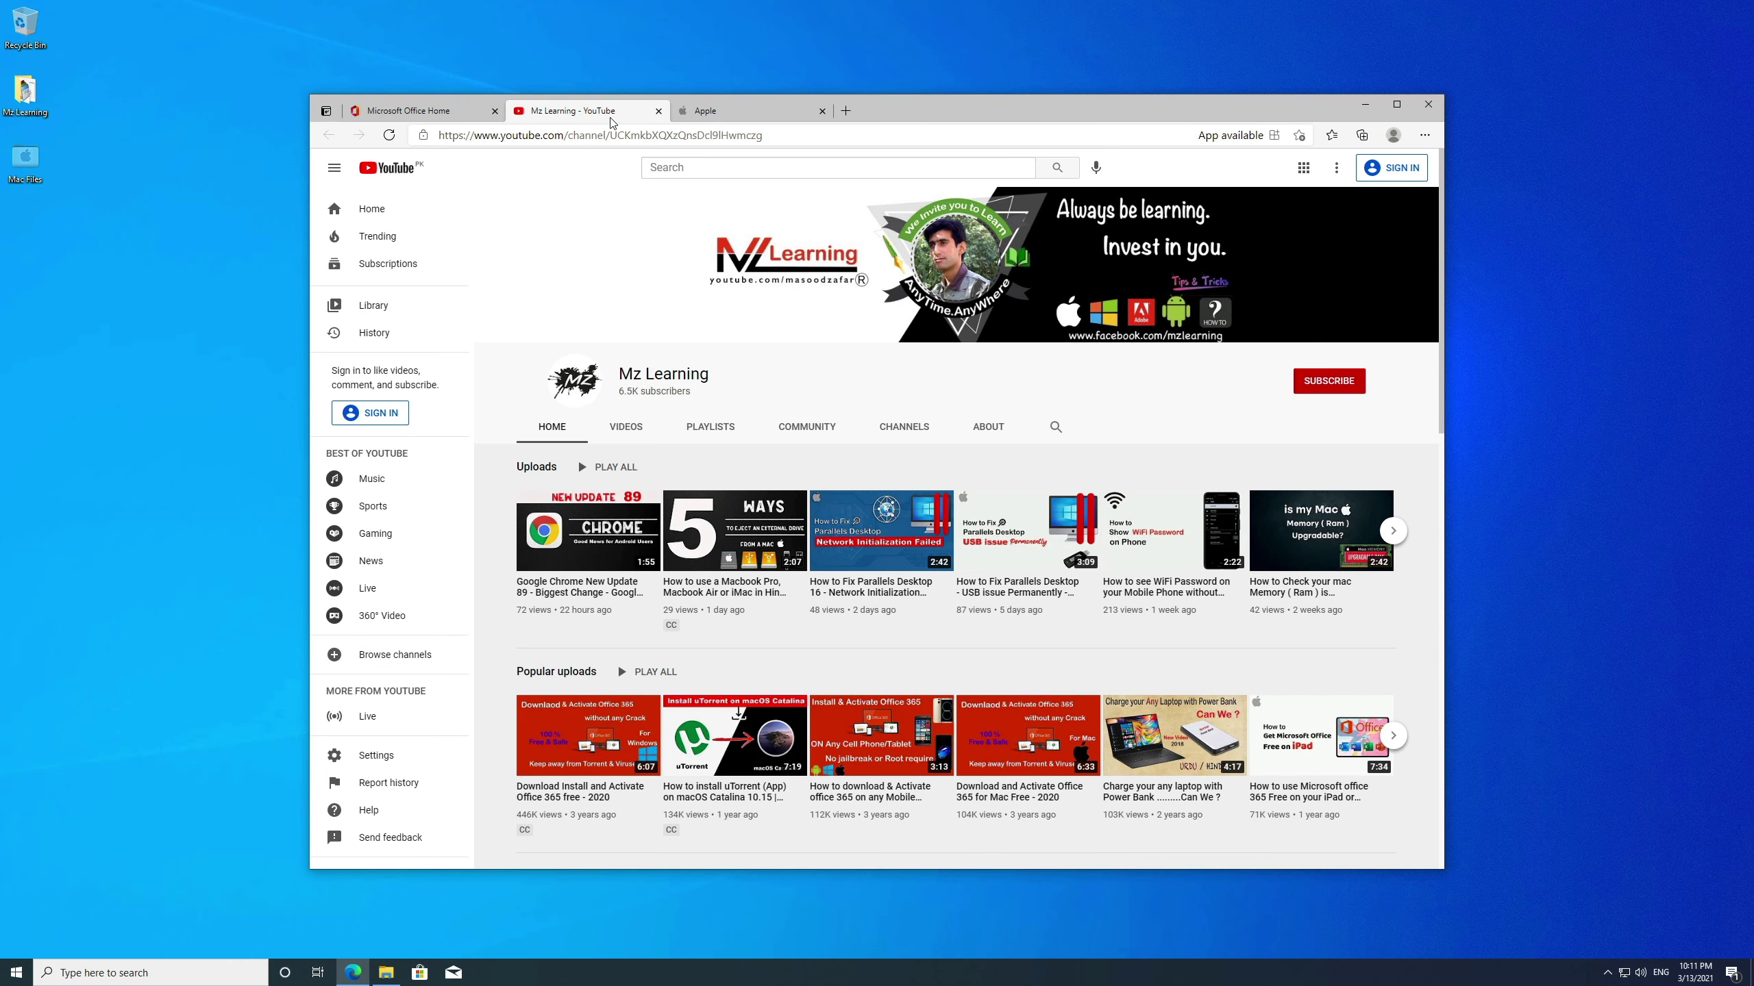
pyautogui.click(438, 114)
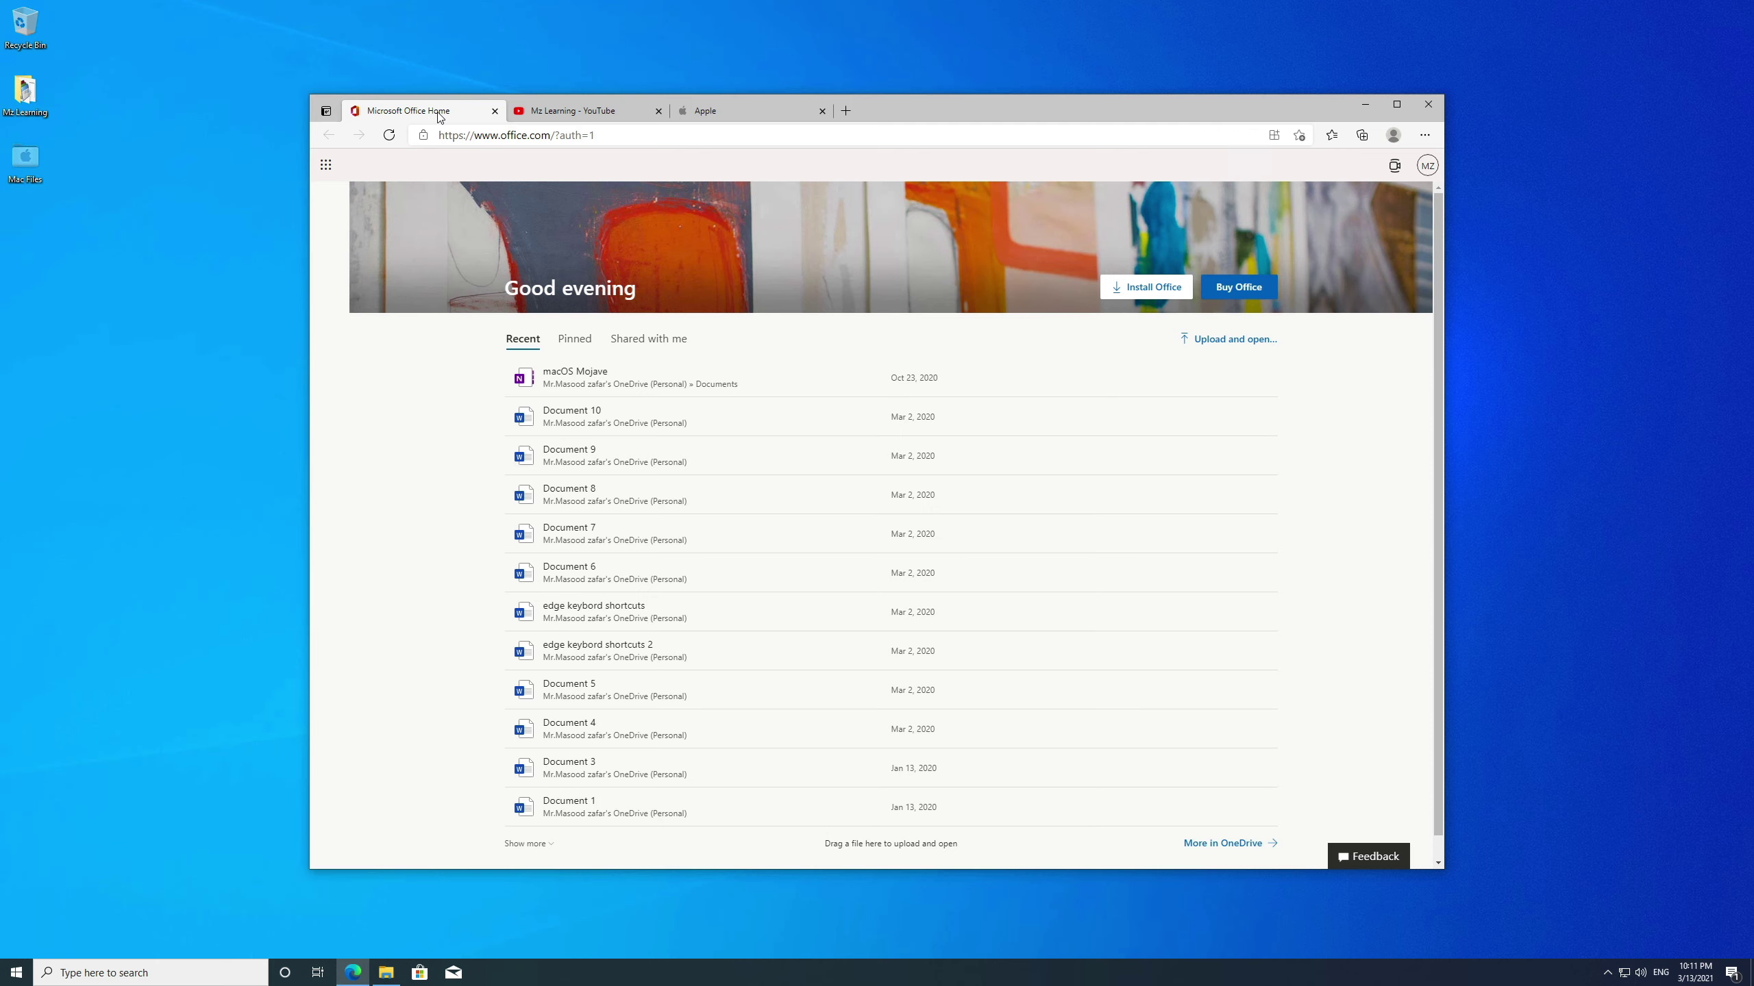
pyautogui.click(1427, 105)
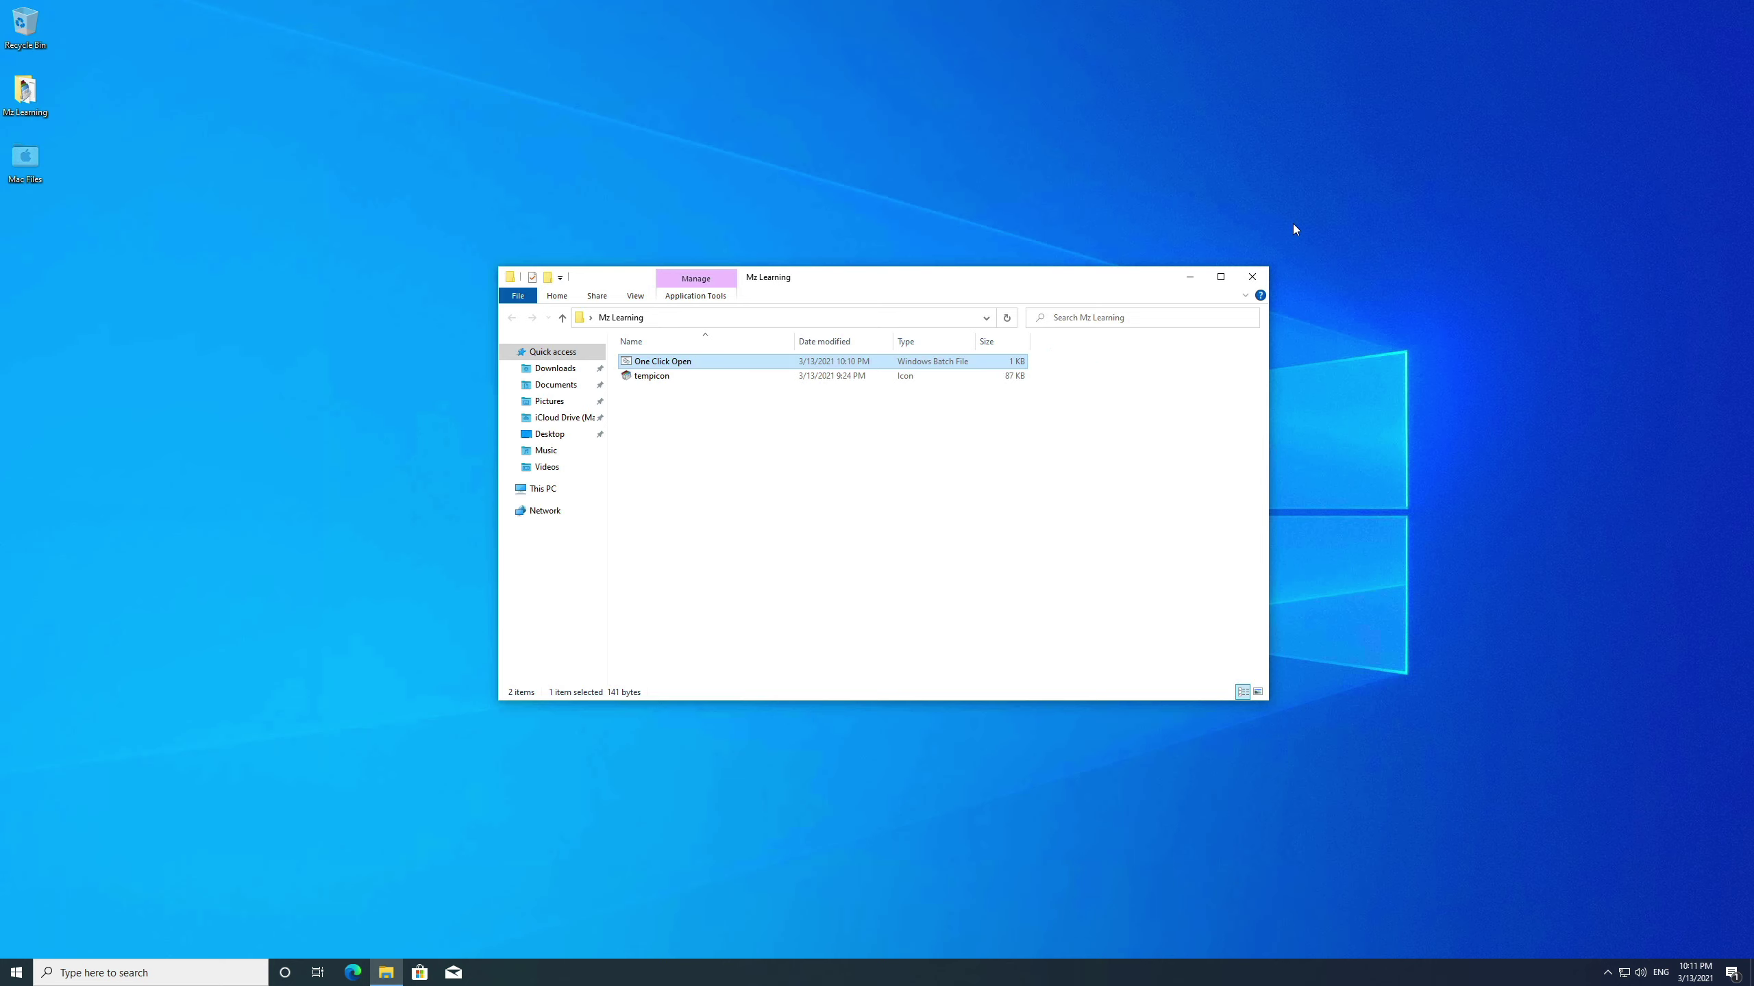
pyautogui.click(1251, 276)
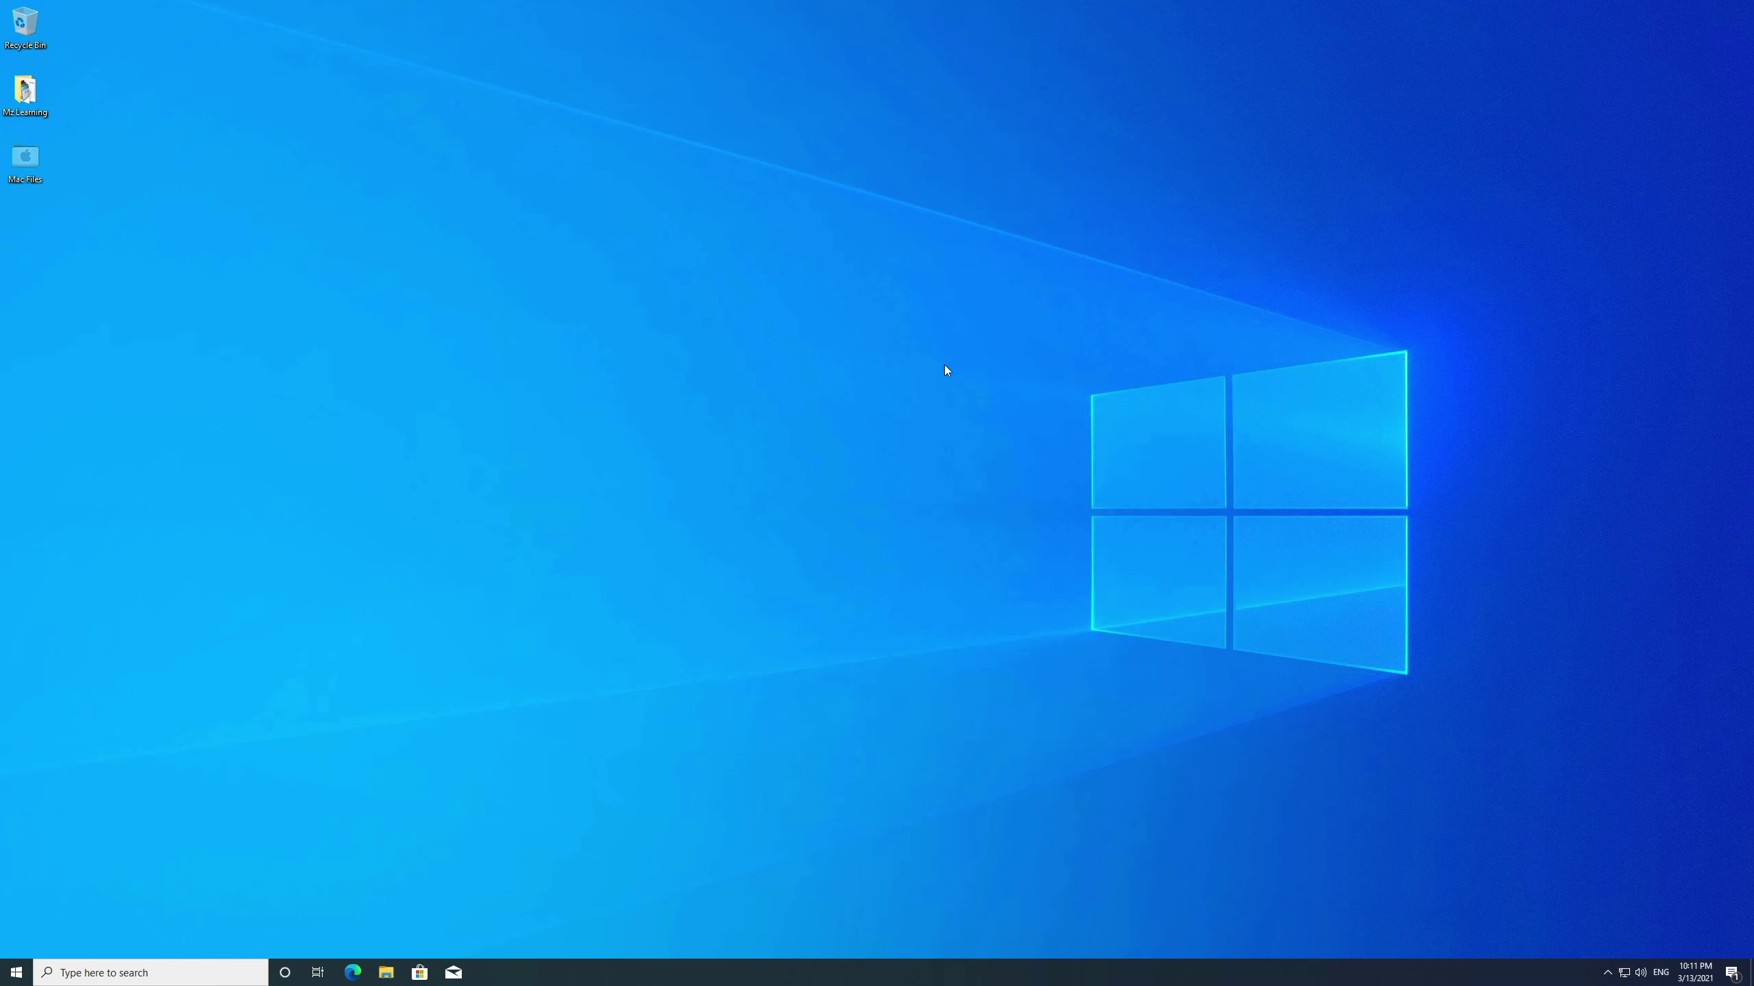
# - Start a new desktop shortcut and choose One Click Open in the Mz Learning folder as its target
pyautogui.rightClick(880, 375)
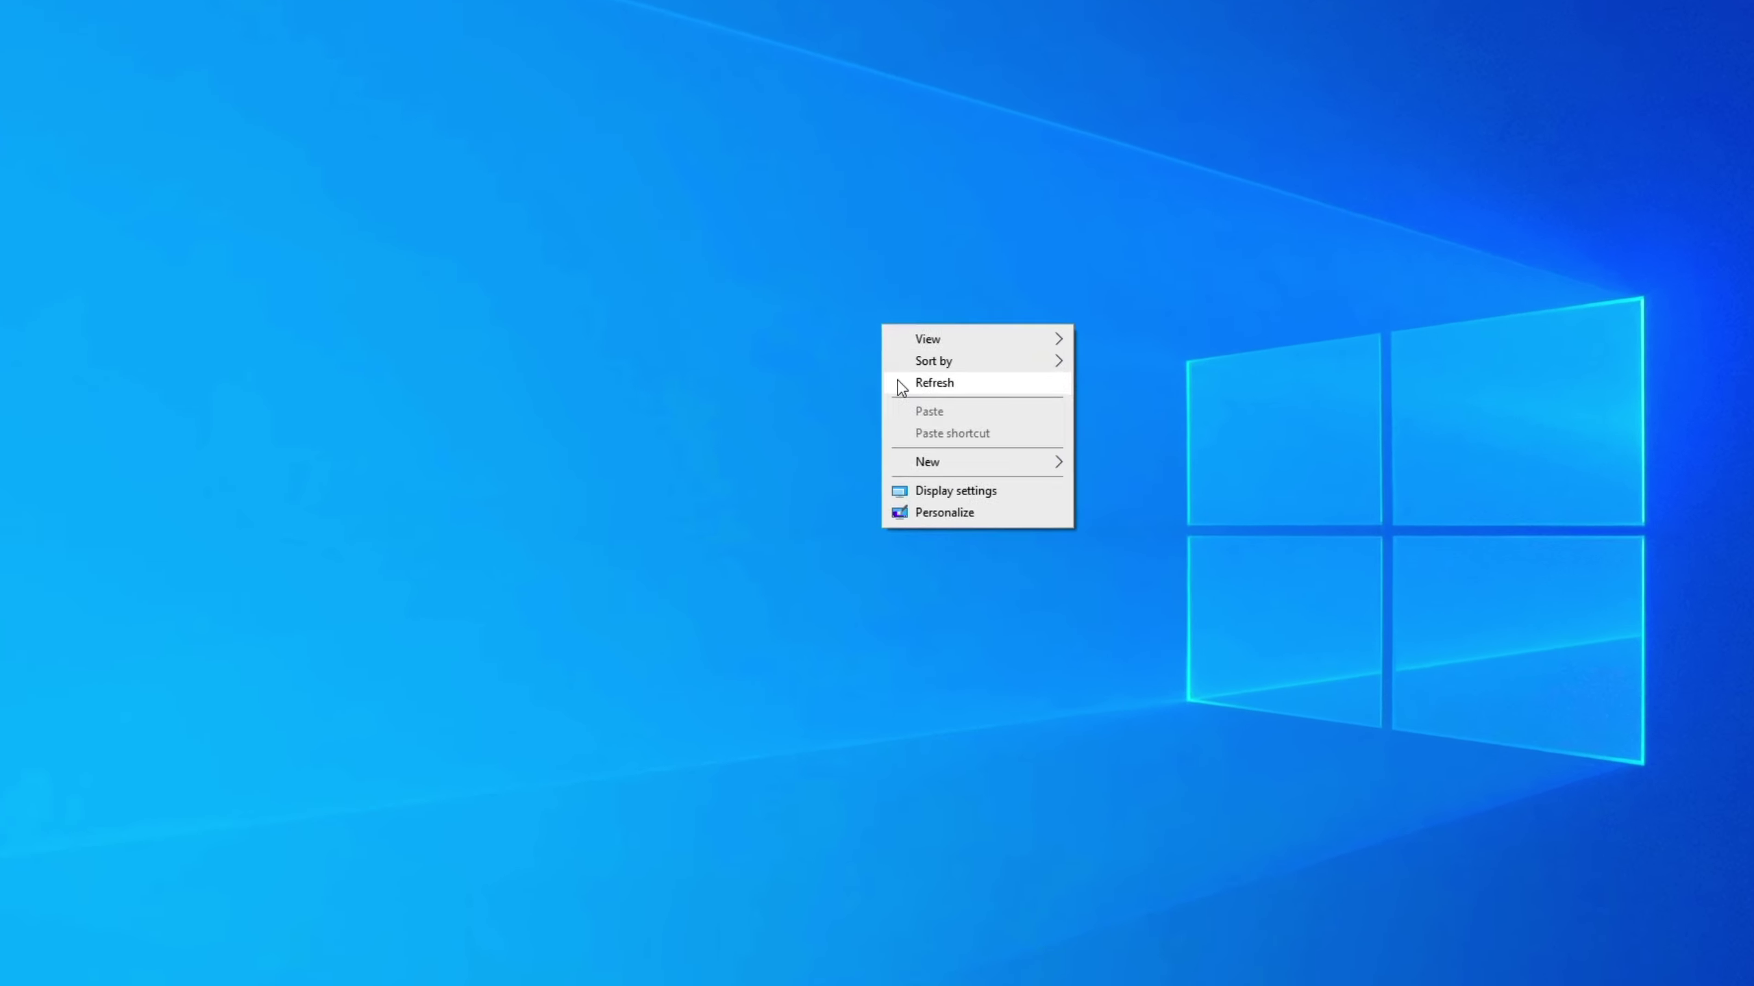
pyautogui.moveTo(953, 460)
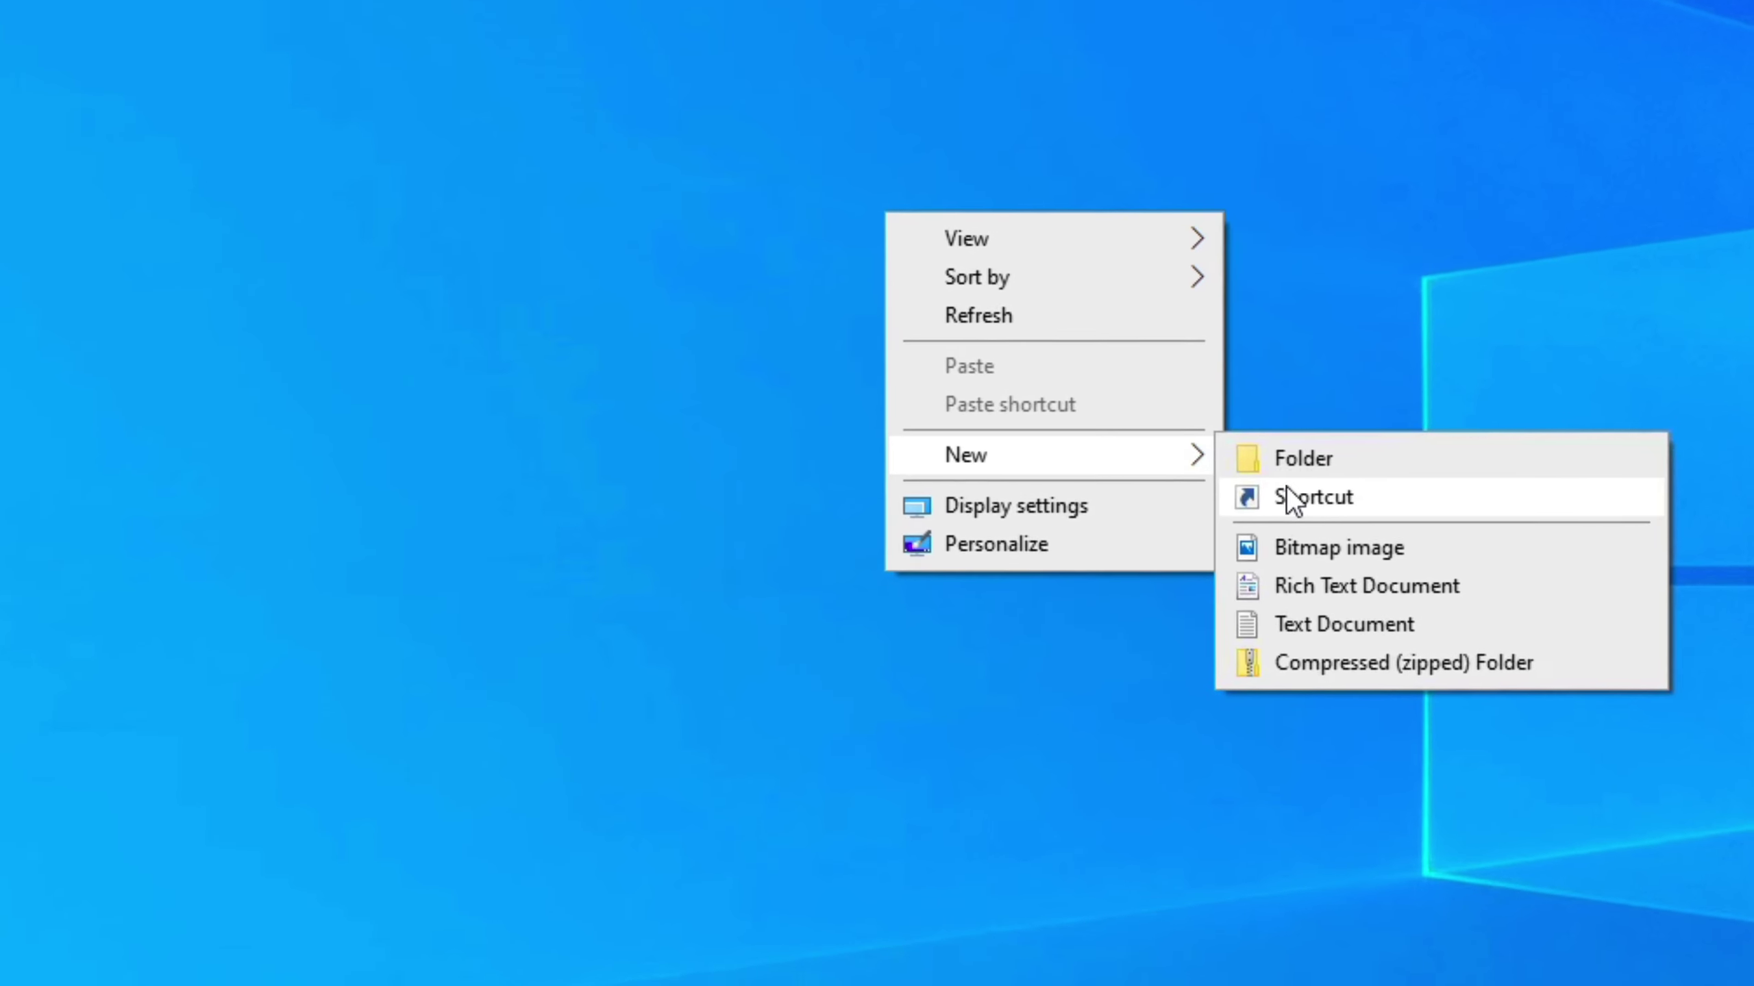
pyautogui.click(1286, 485)
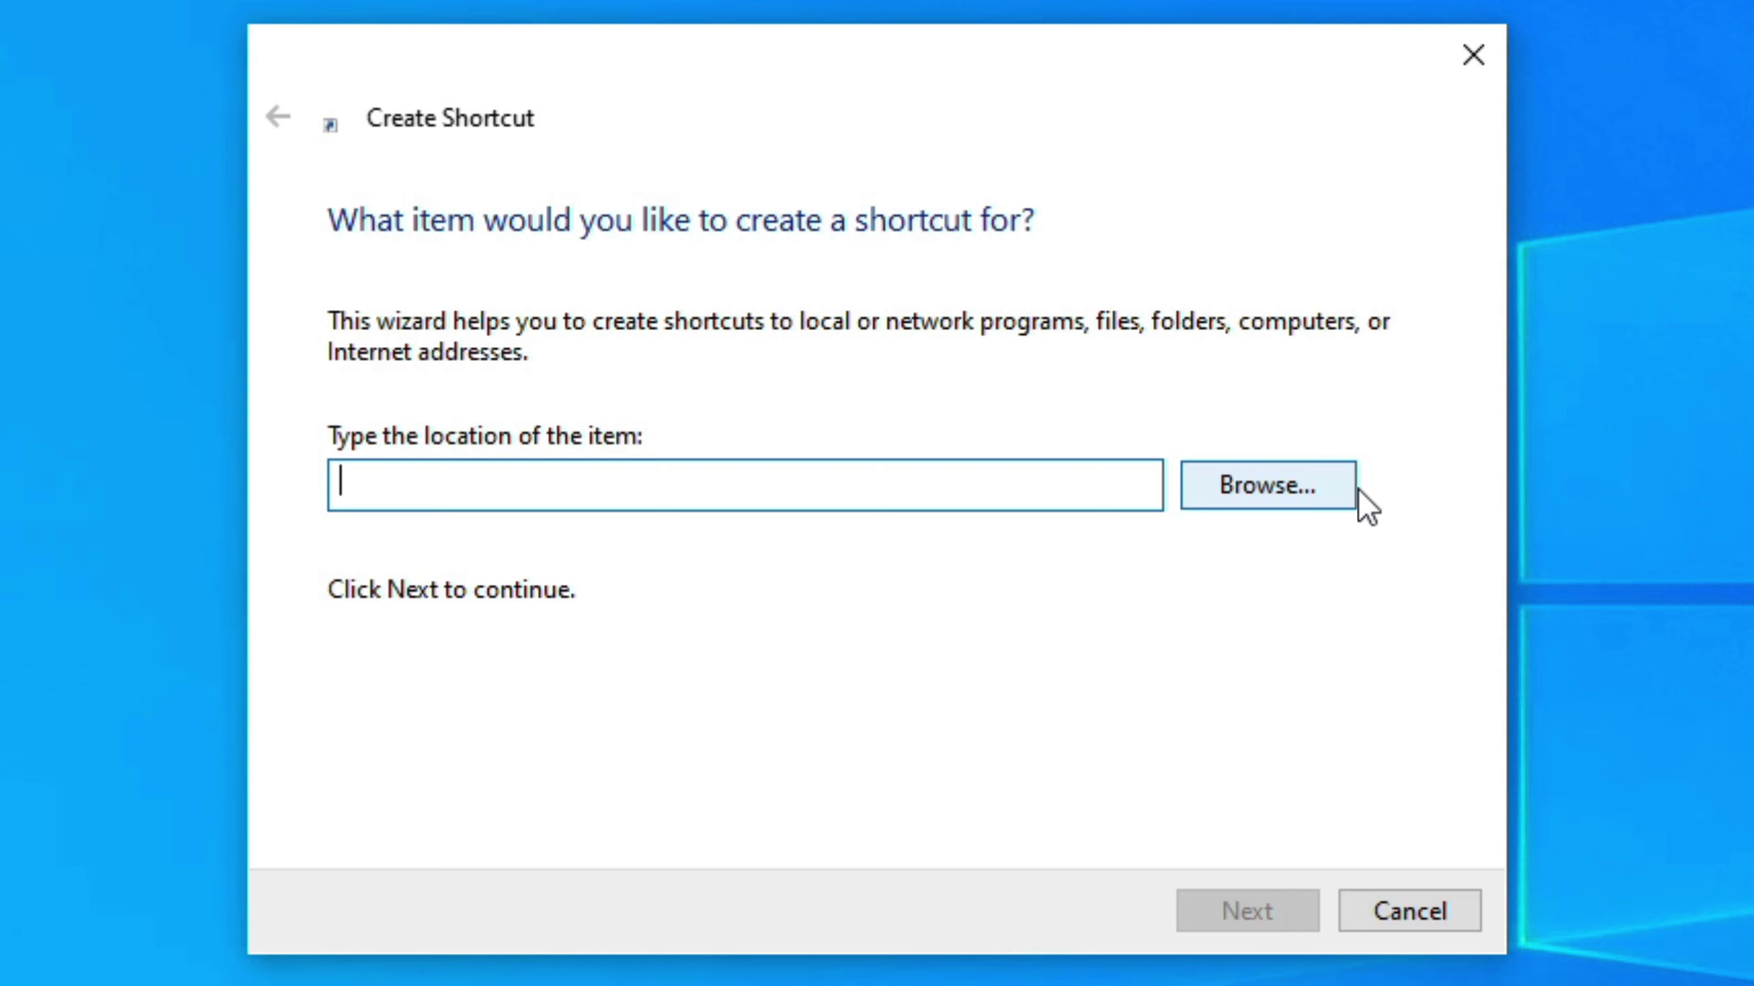
pyautogui.click(1300, 488)
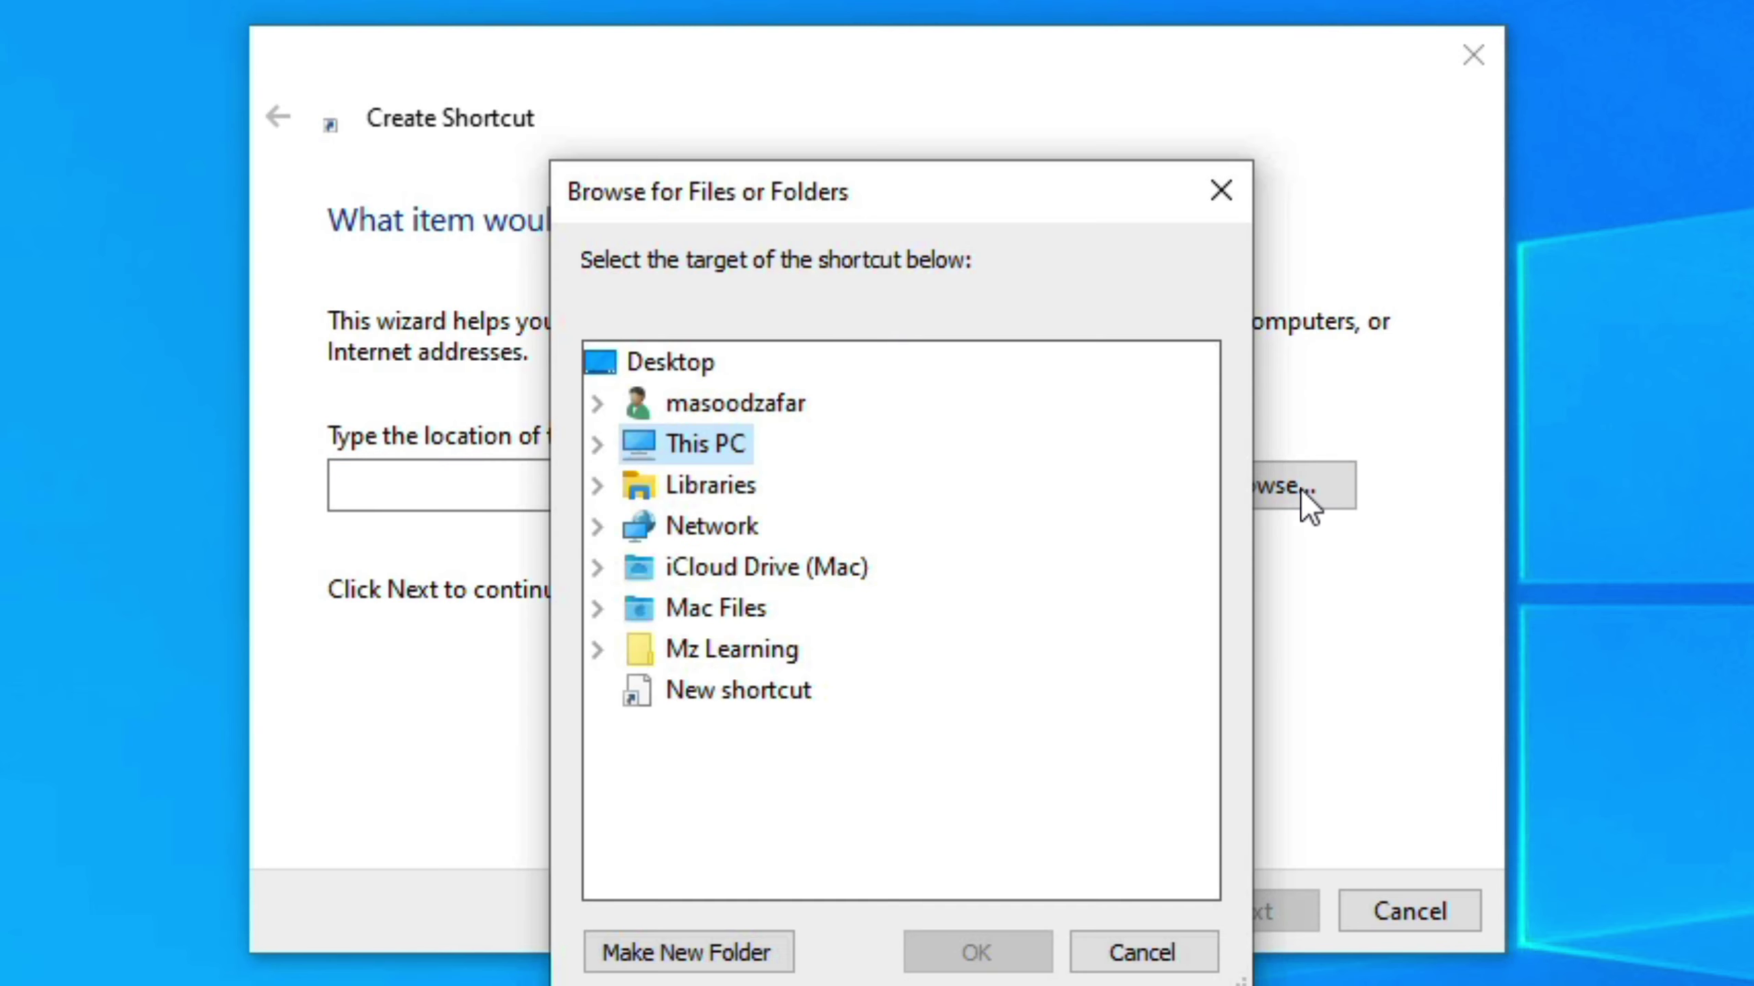
pyautogui.click(794, 652)
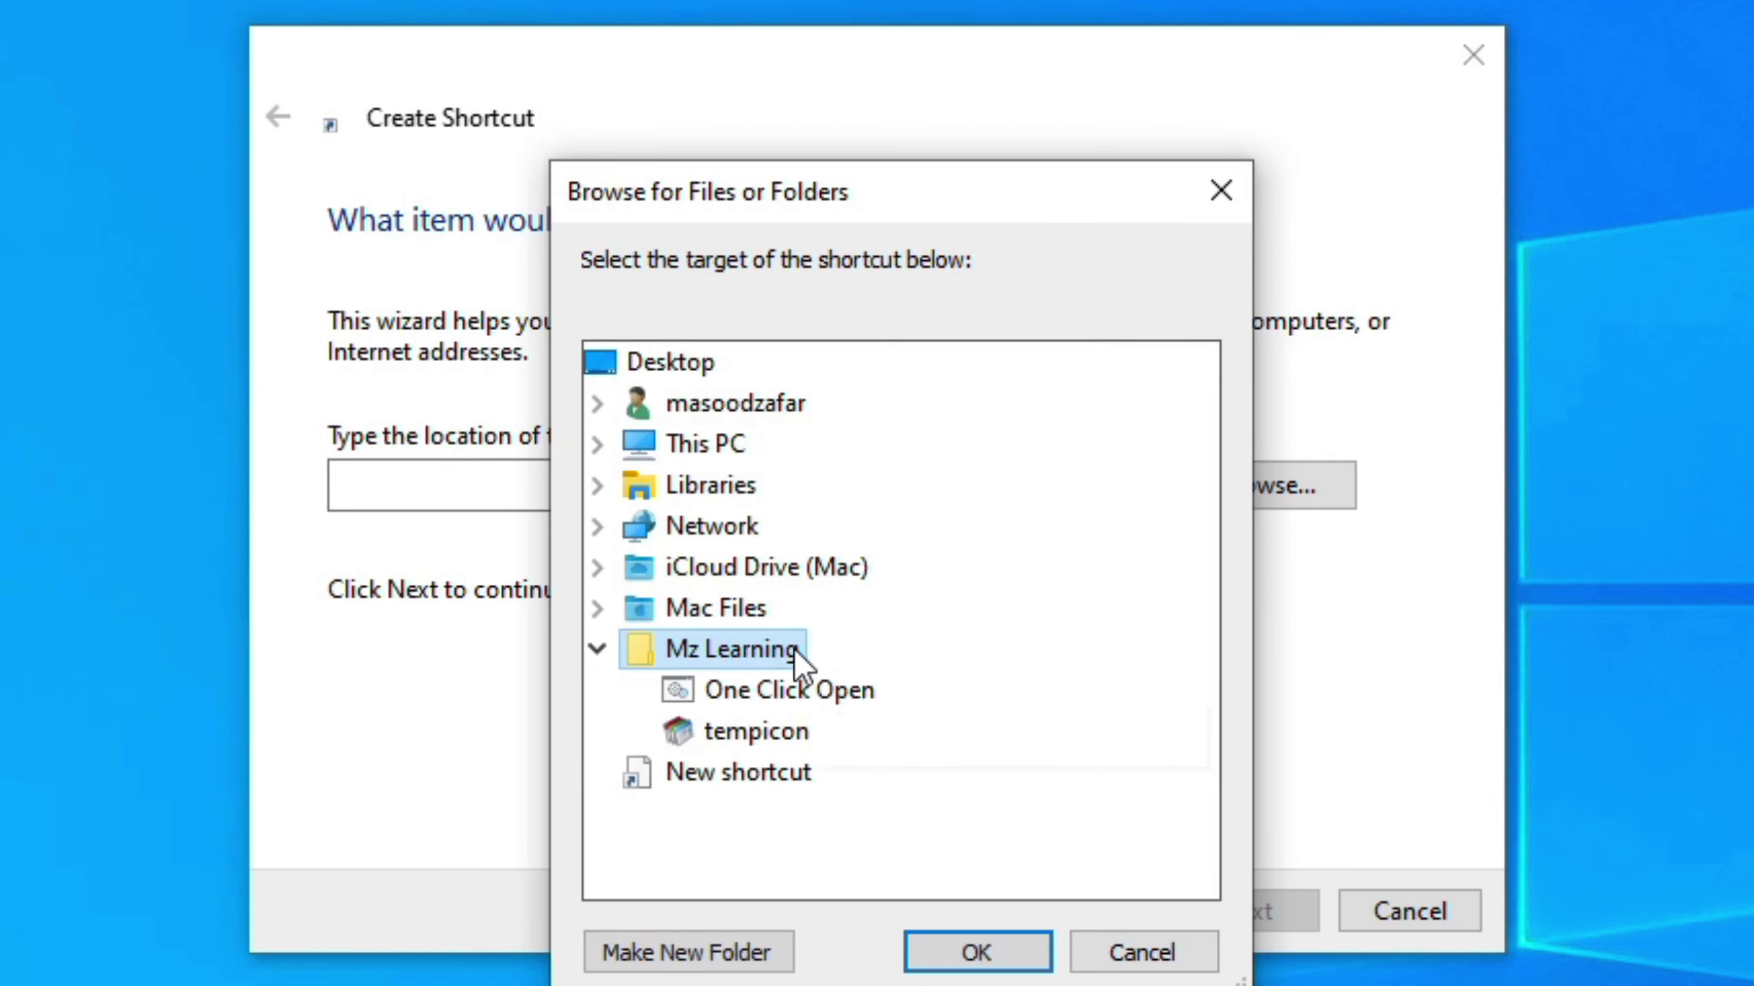
pyautogui.click(833, 692)
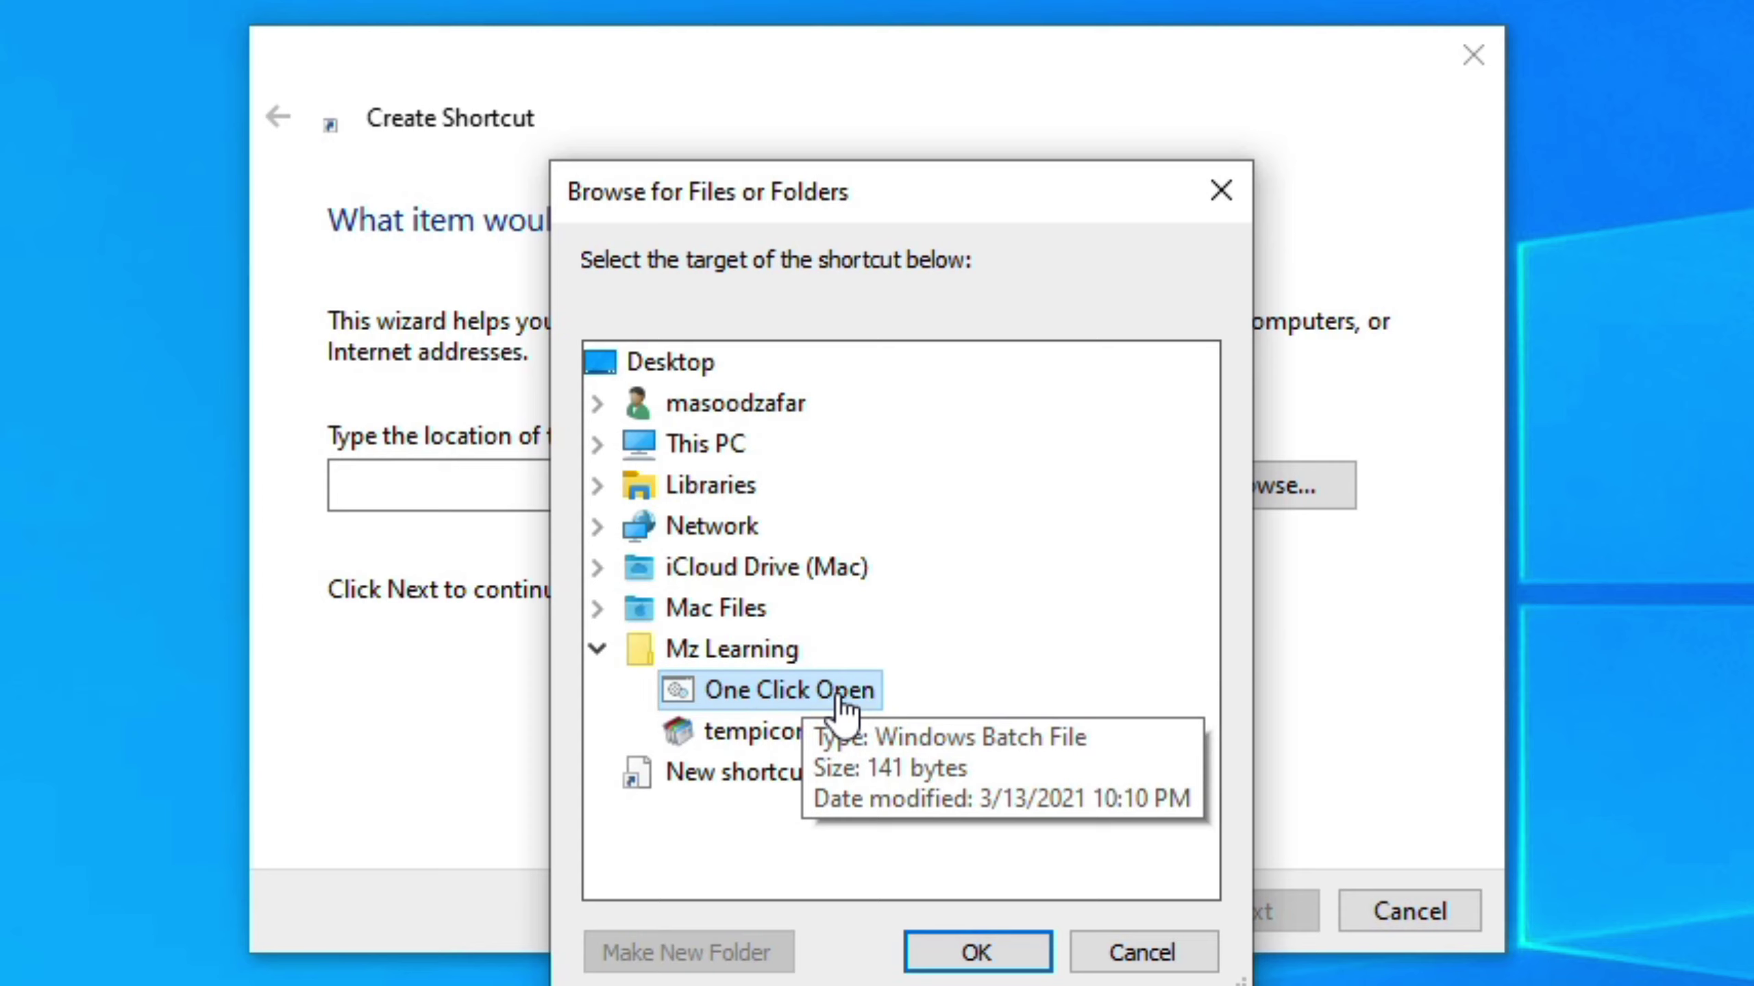
pyautogui.click(981, 957)
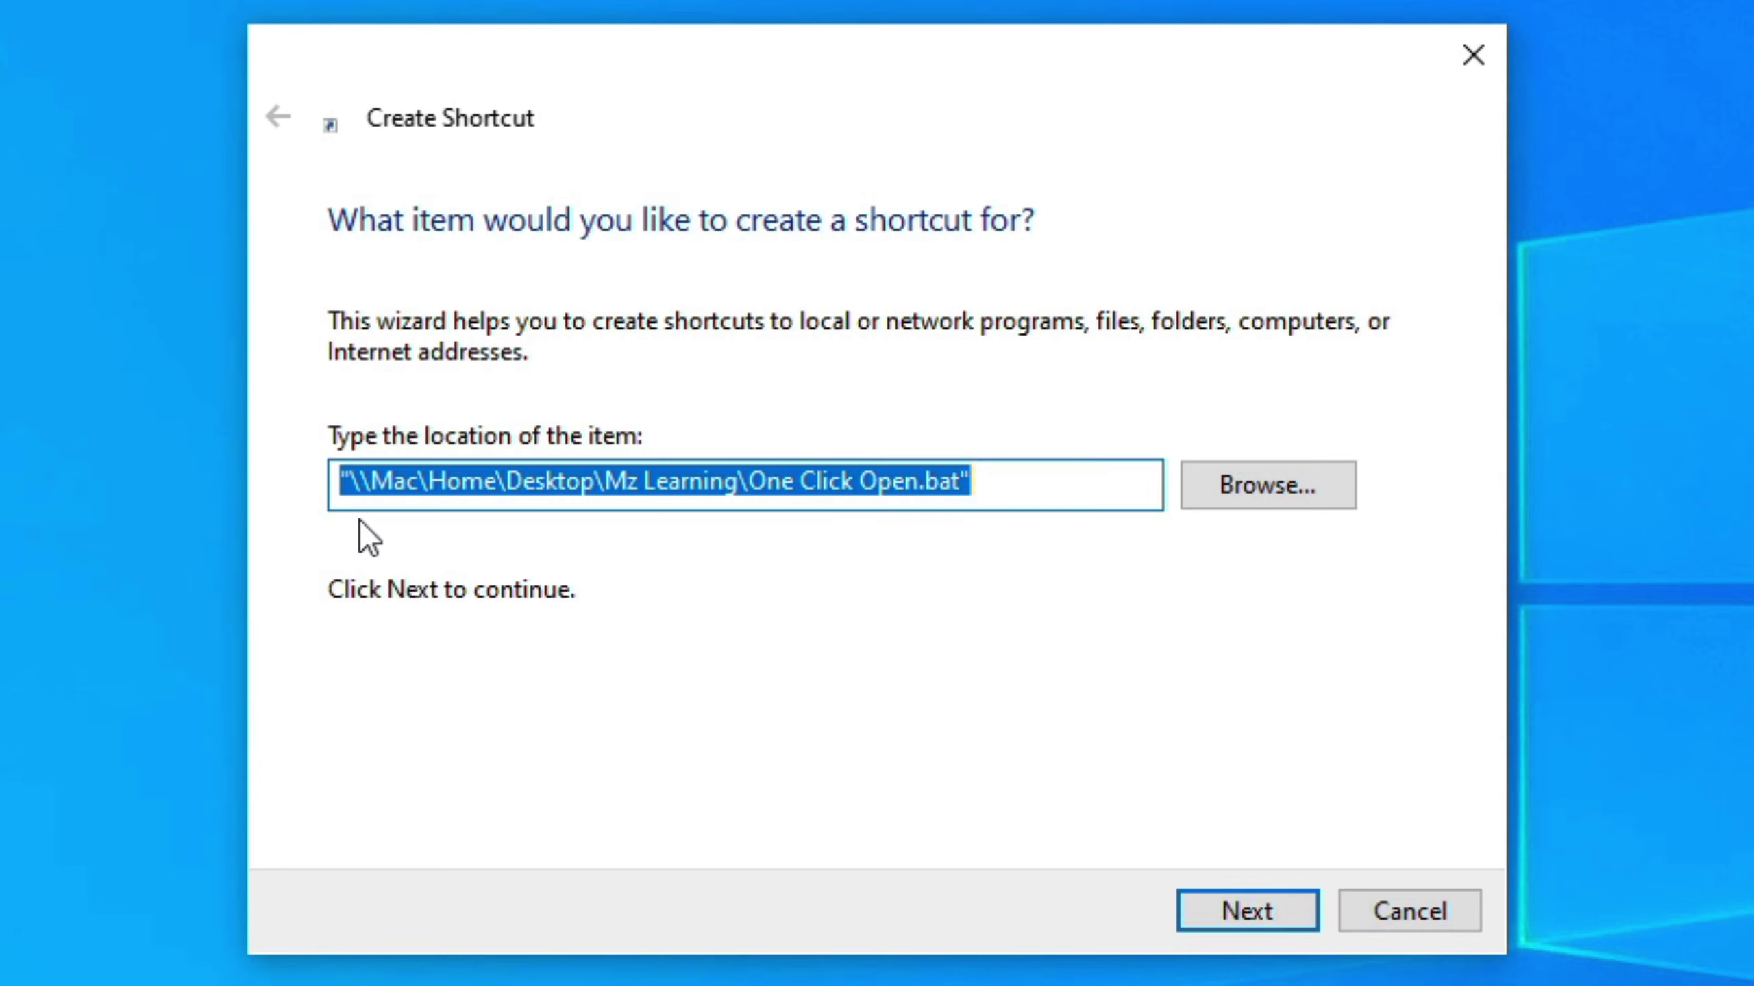
# - Put "cmd /c" before the batch file path in the shortcut's location and finish the shortcut with the name "Mz Learning"
pyautogui.click(340, 482)
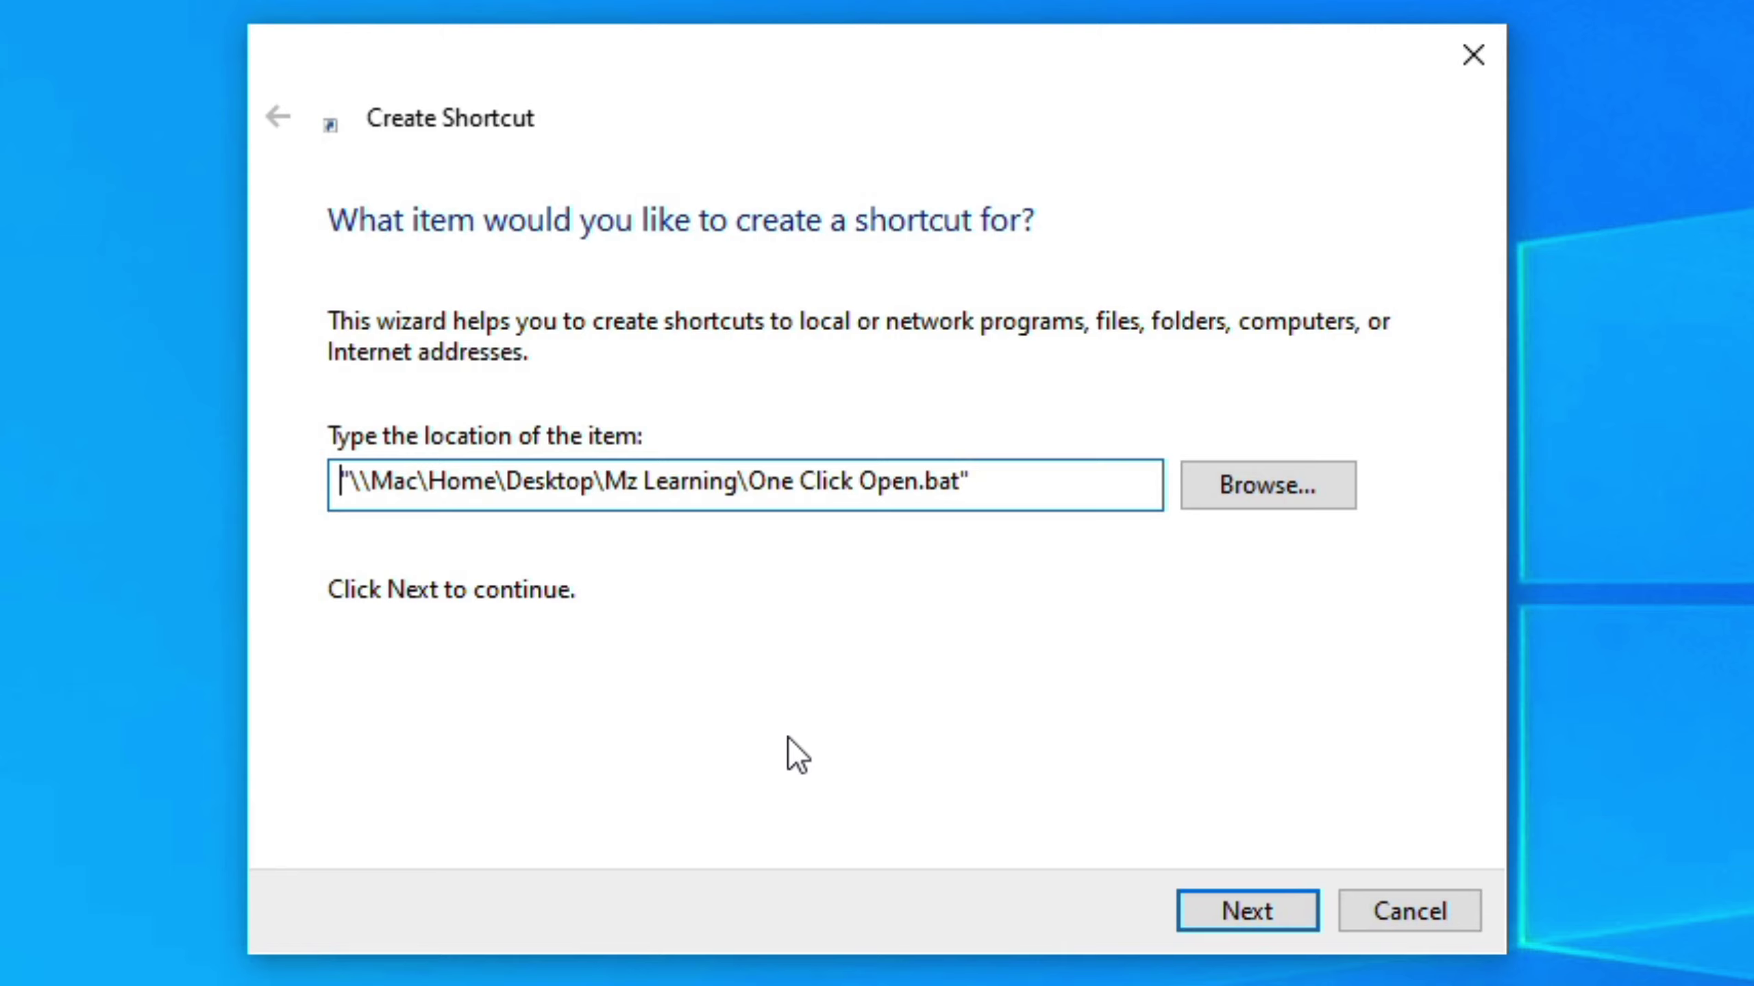
pyautogui.write('cmd')
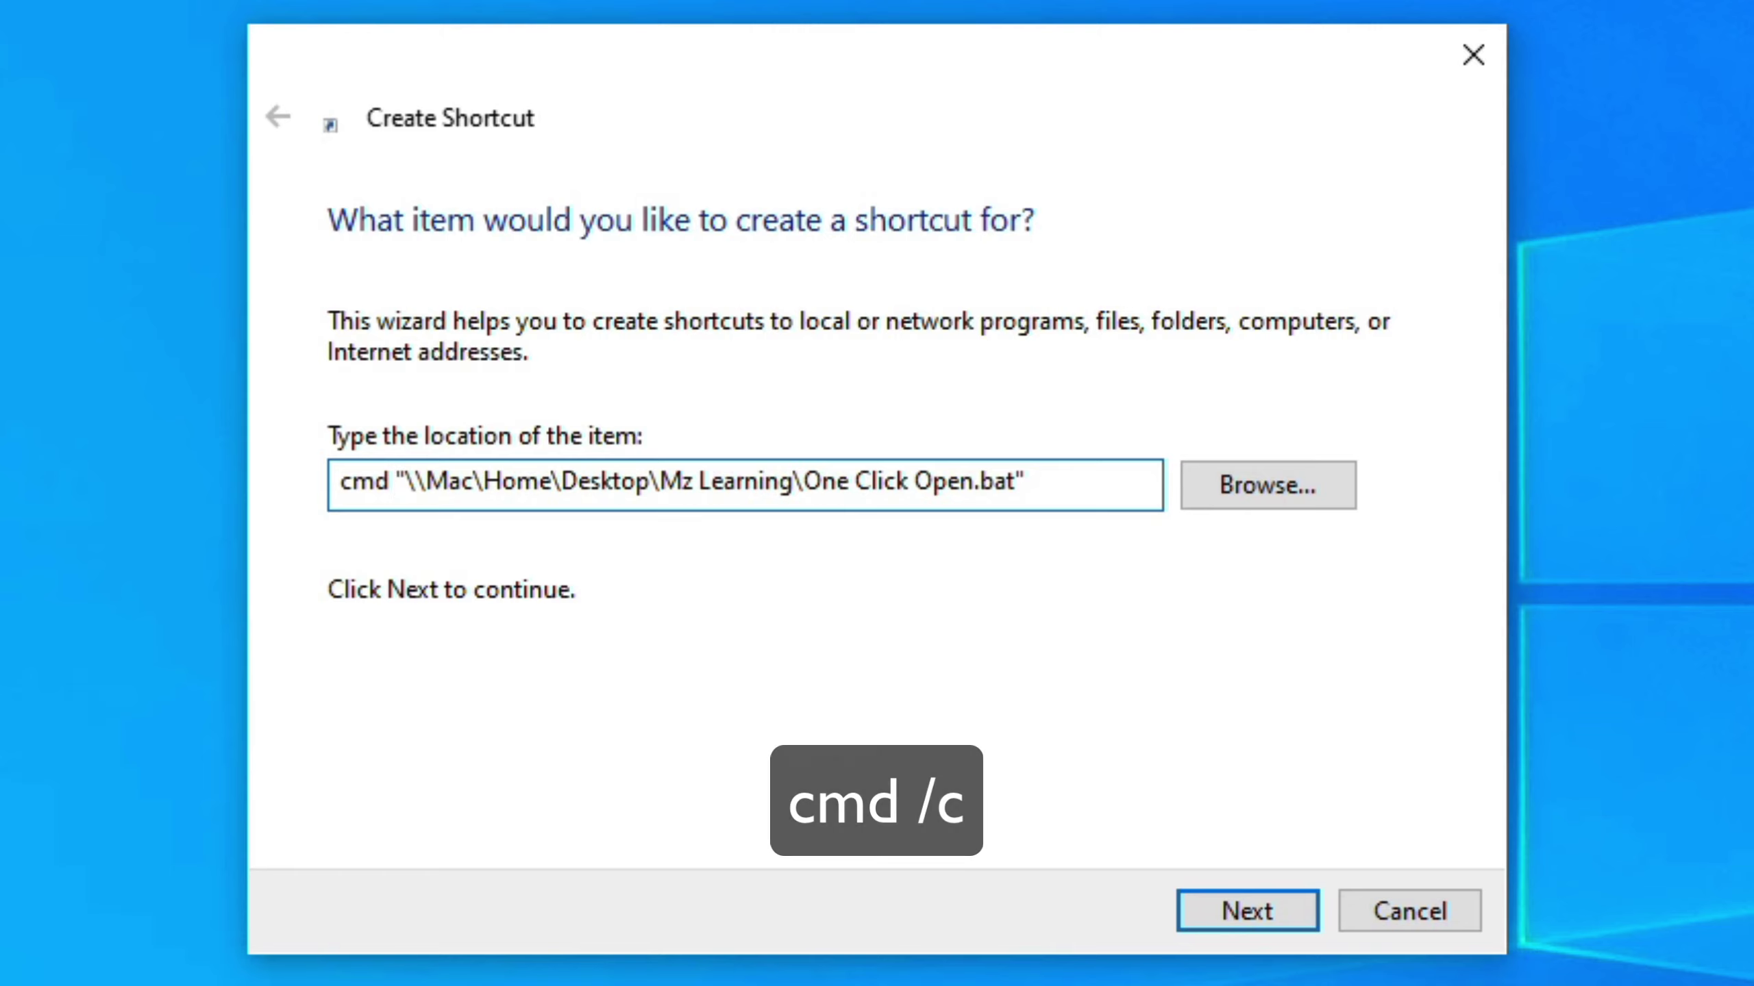
pyautogui.write(' /c')
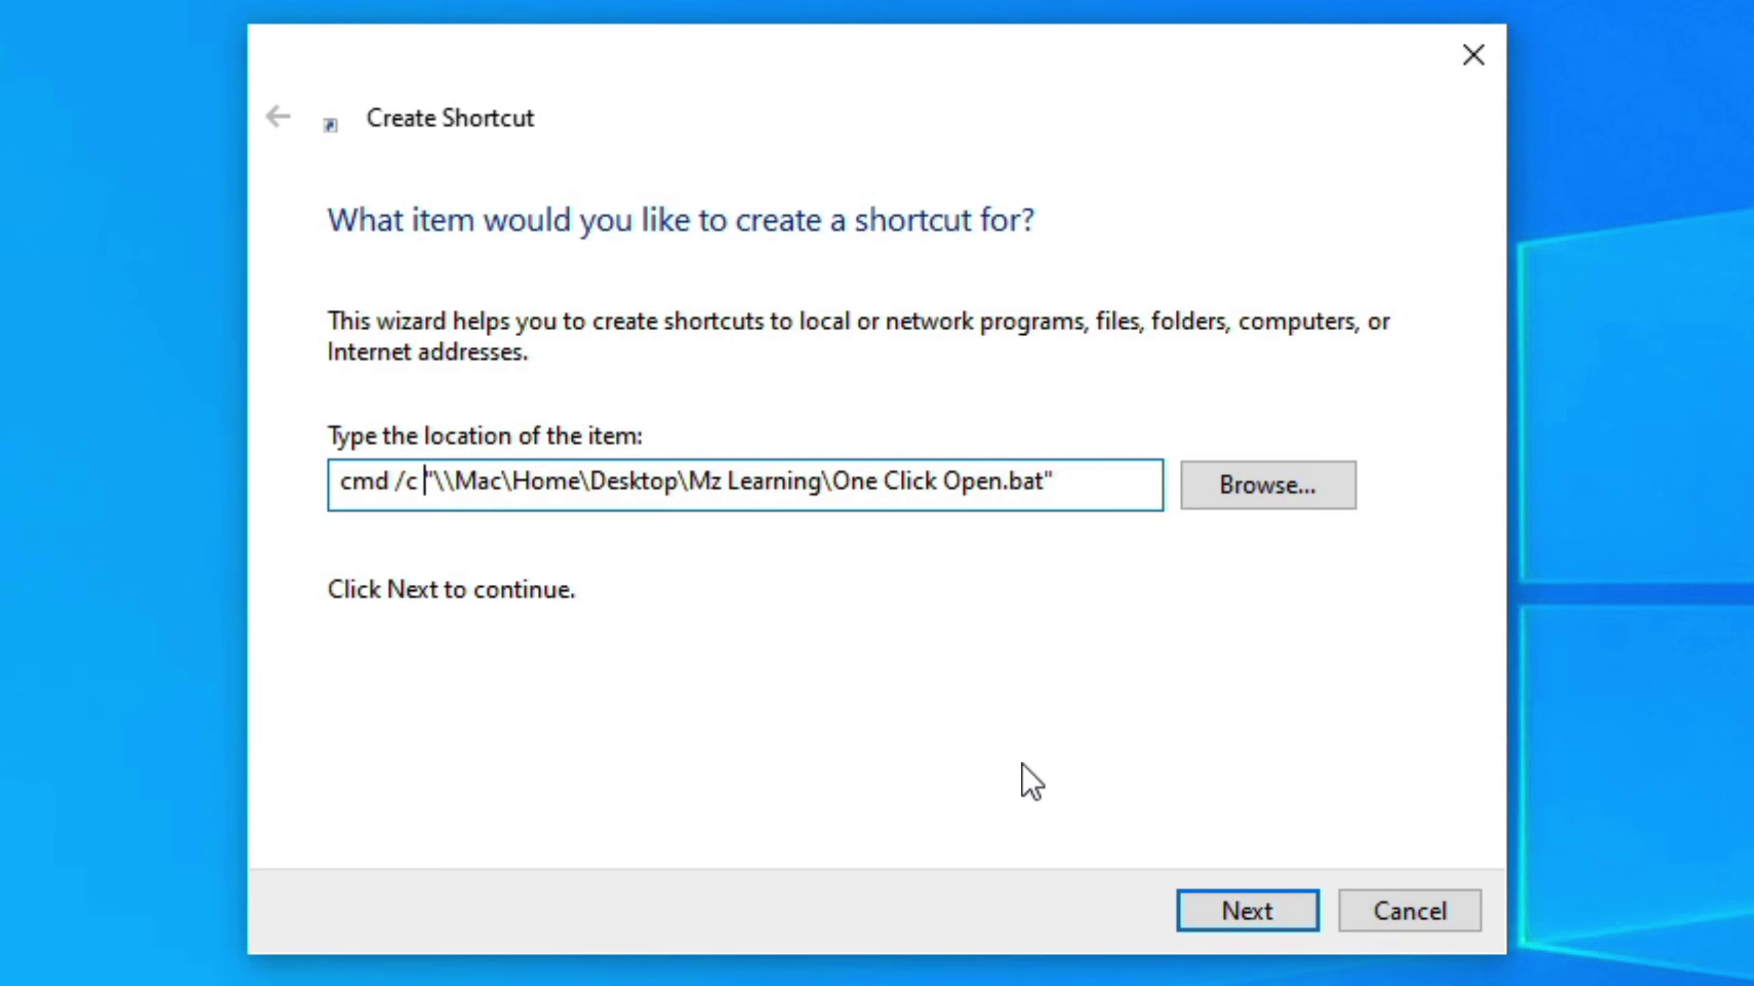
pyautogui.click(1244, 899)
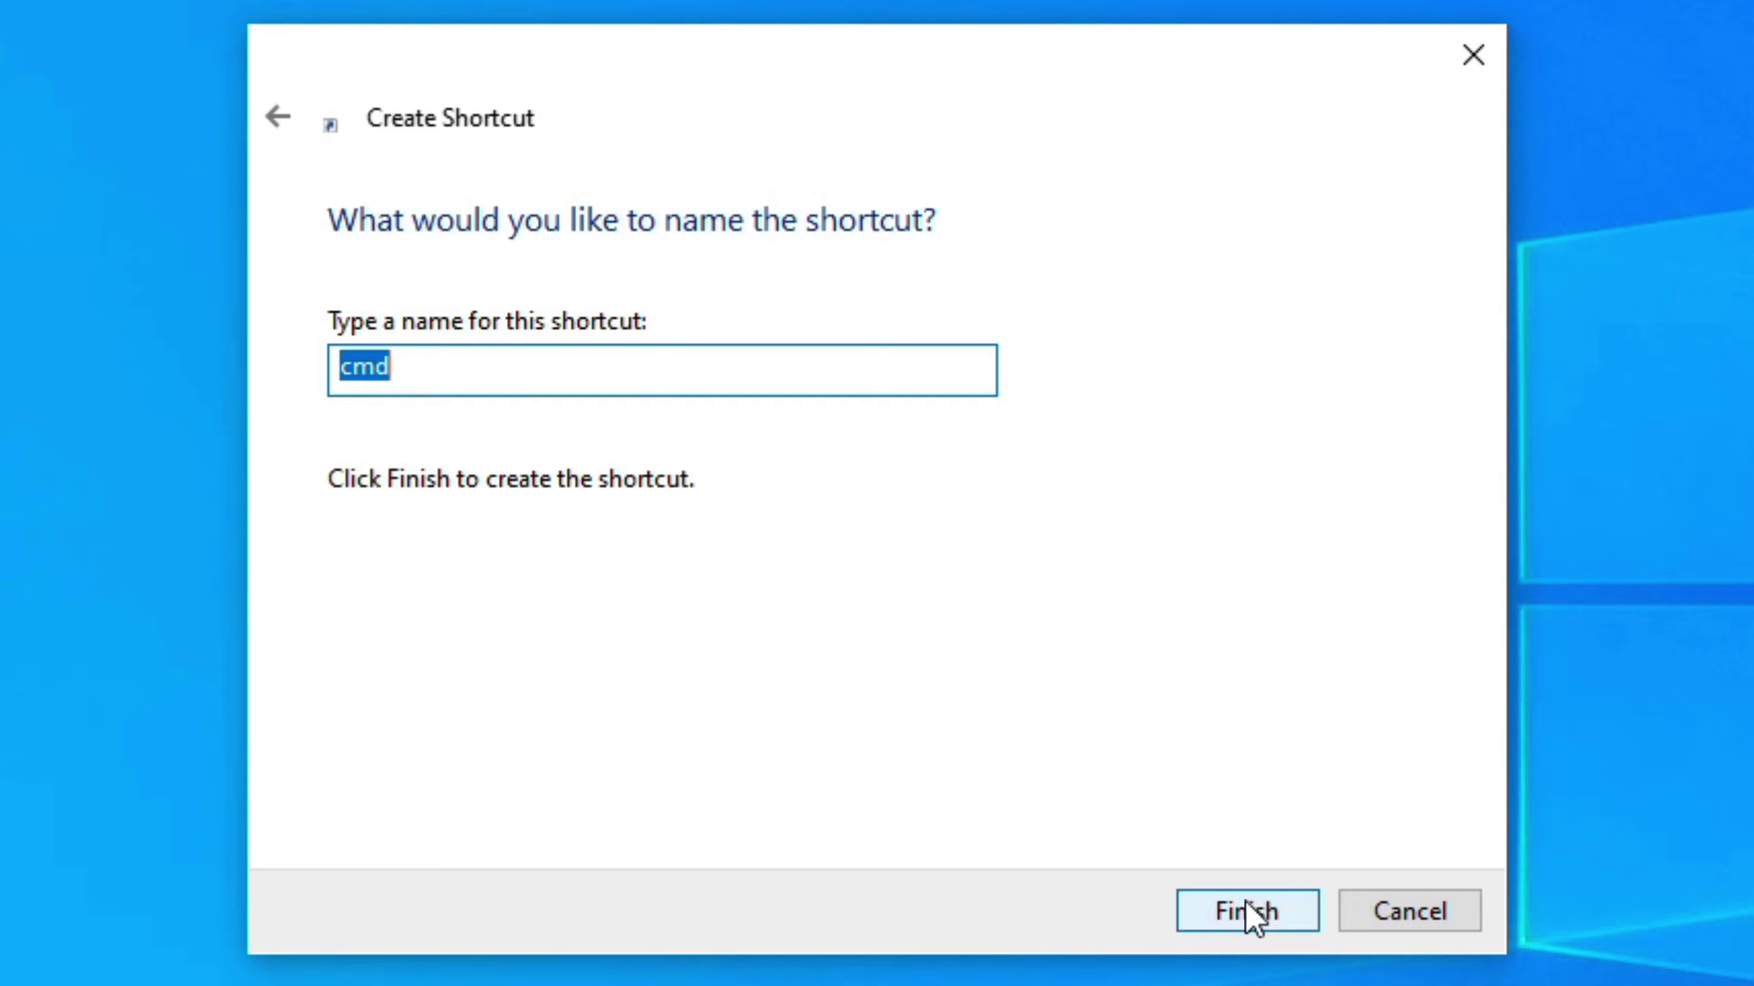
pyautogui.write('Mz Learning')
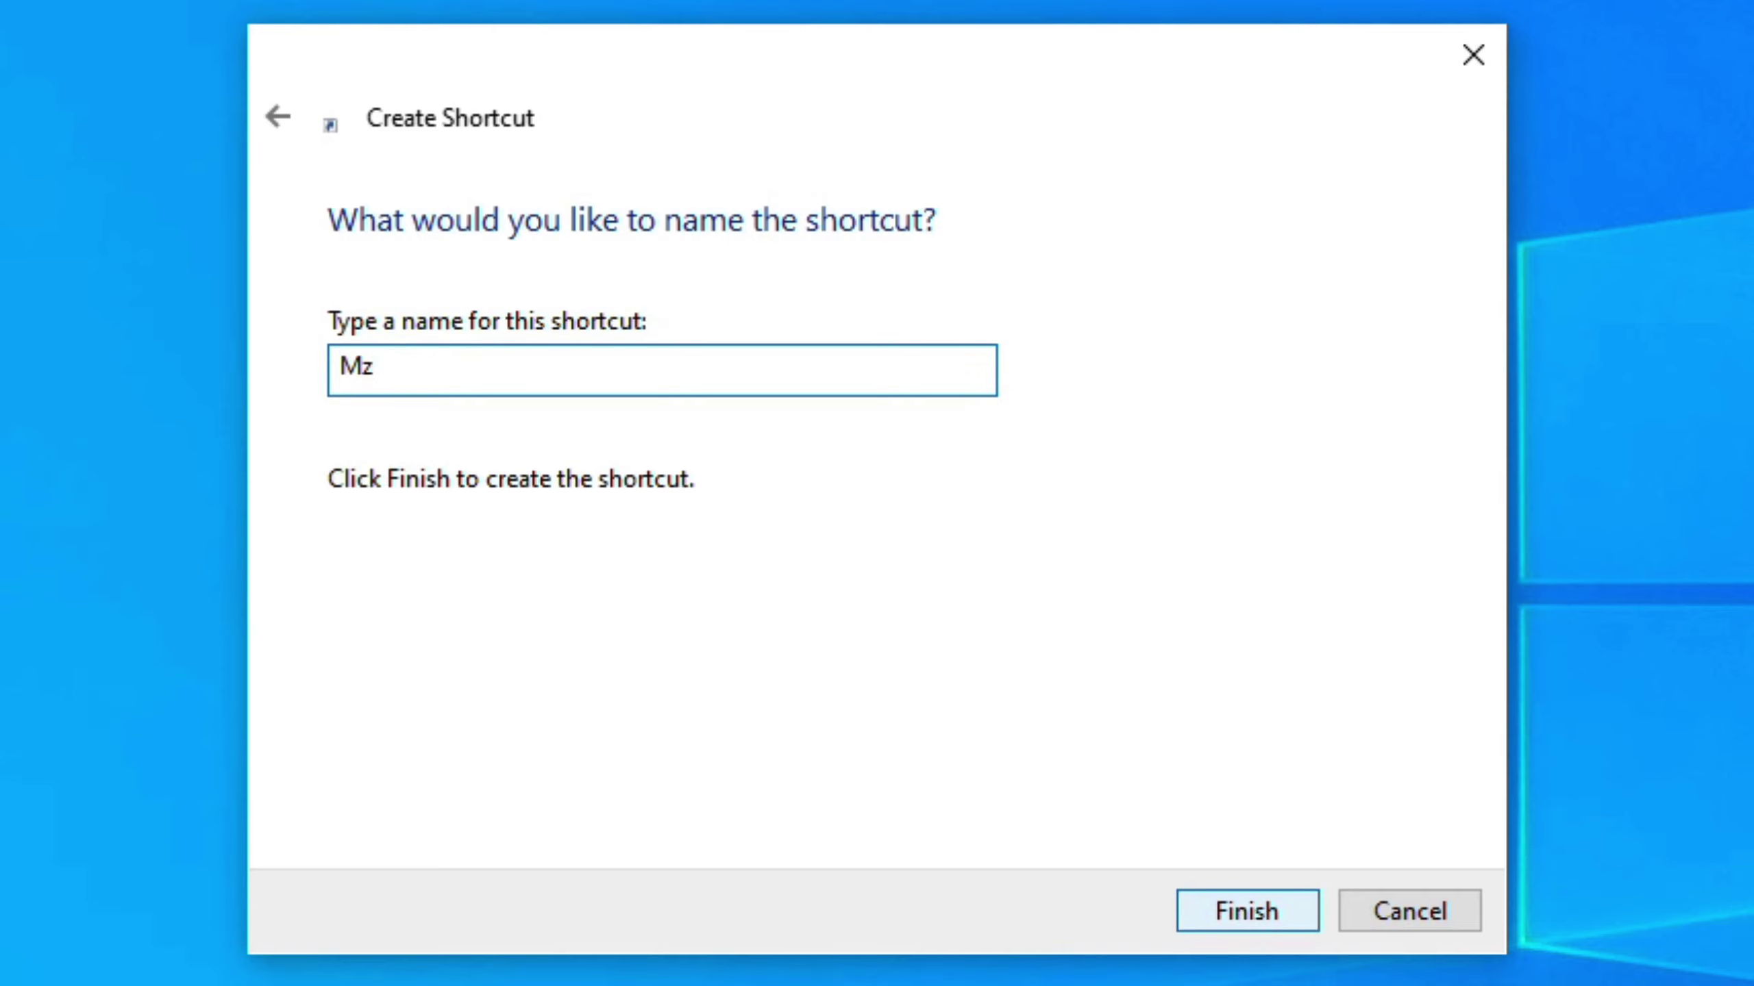
pyautogui.click(1291, 900)
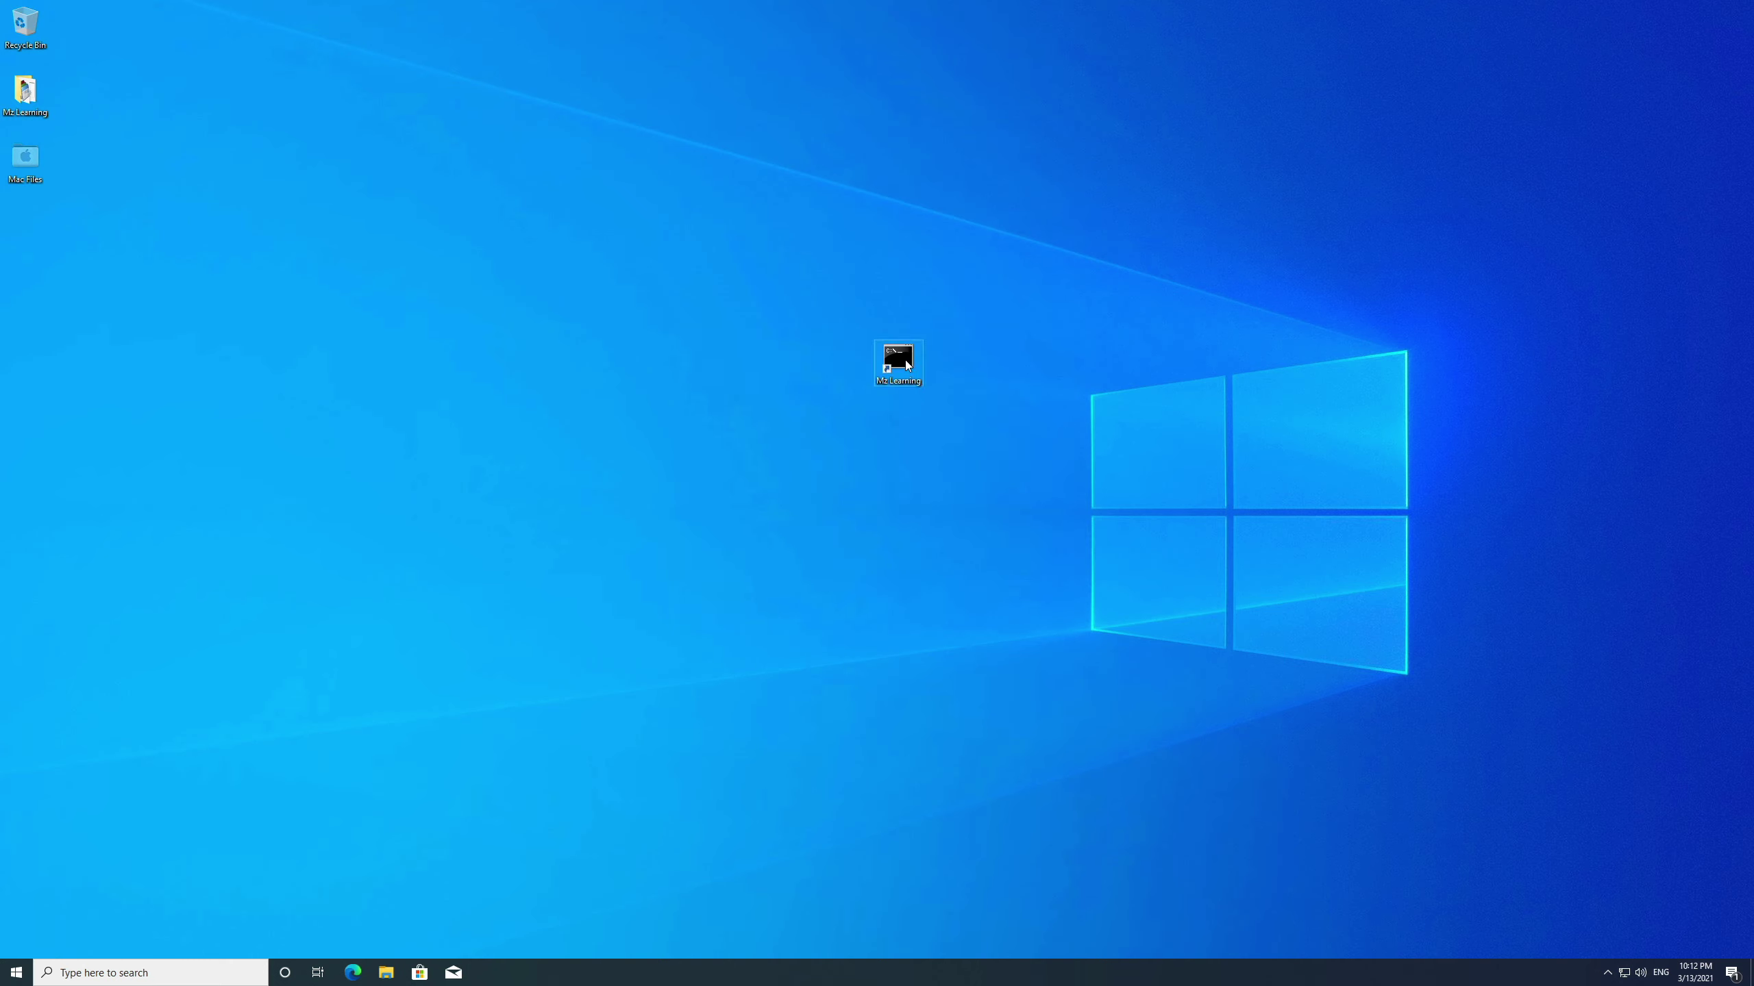
# - Change the Mz Learning shortcut's icon to the tempicon file from the Mz Learning folder on the Desktop
pyautogui.rightClick(904, 359)
pyautogui.click(939, 639)
pyautogui.click(1044, 611)
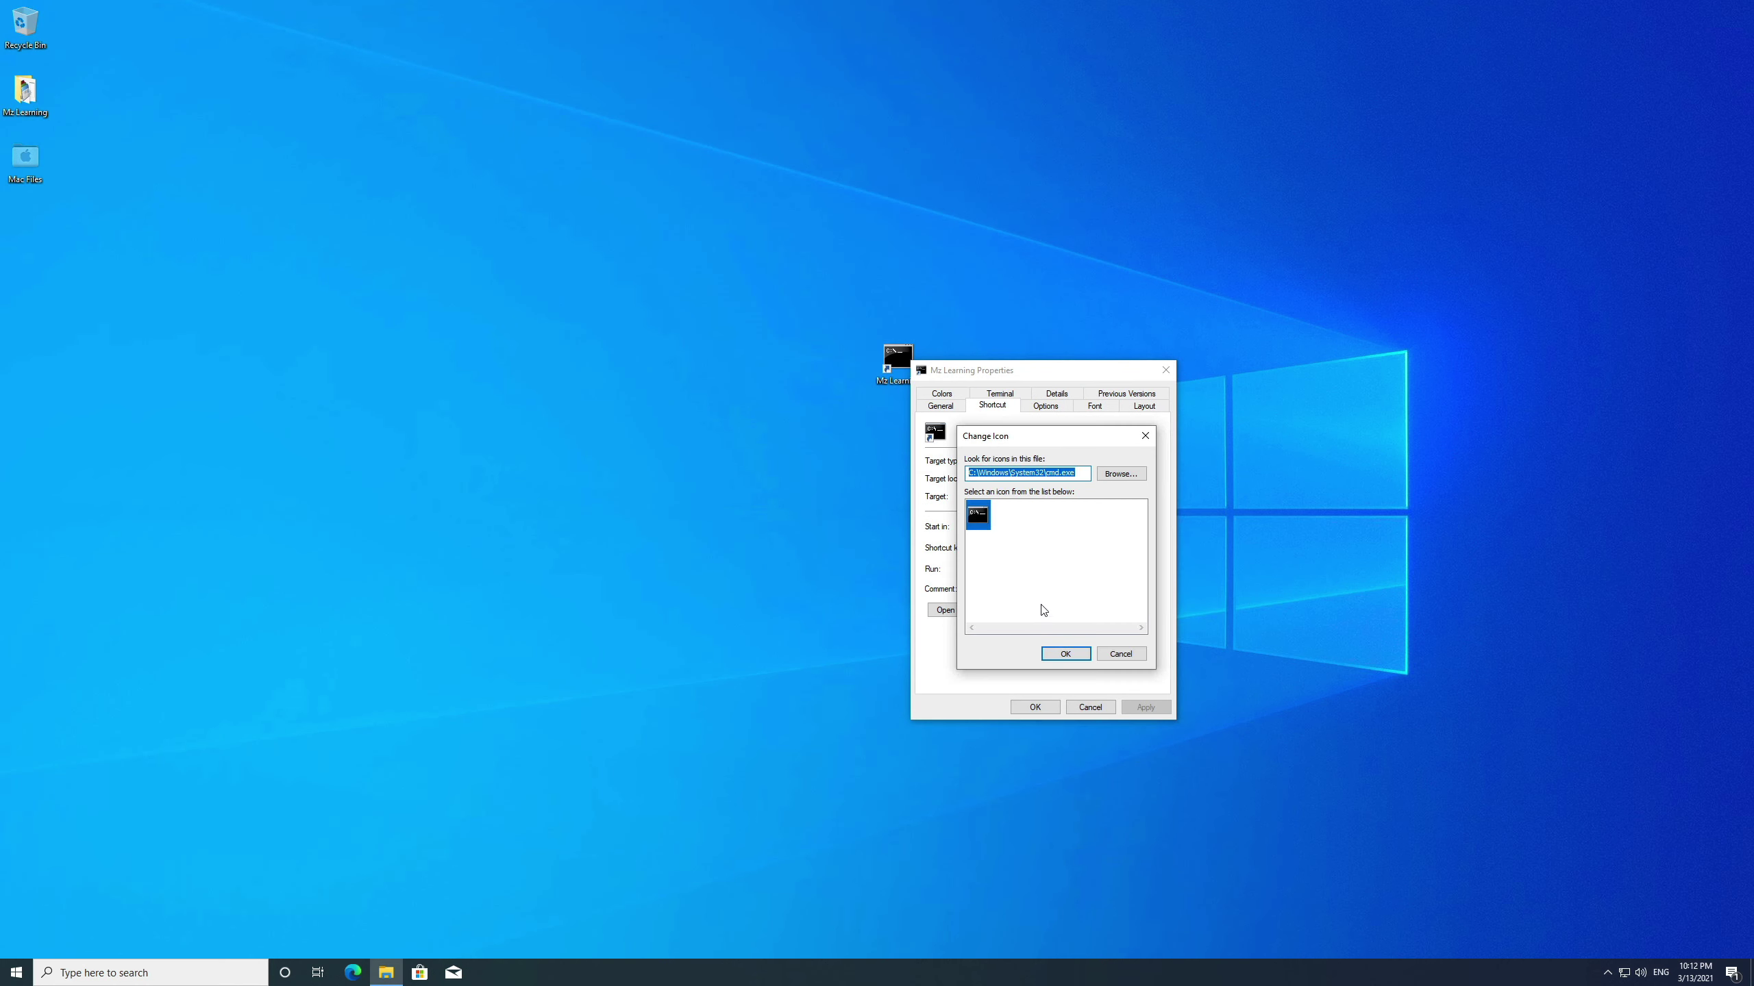
pyautogui.click(1121, 474)
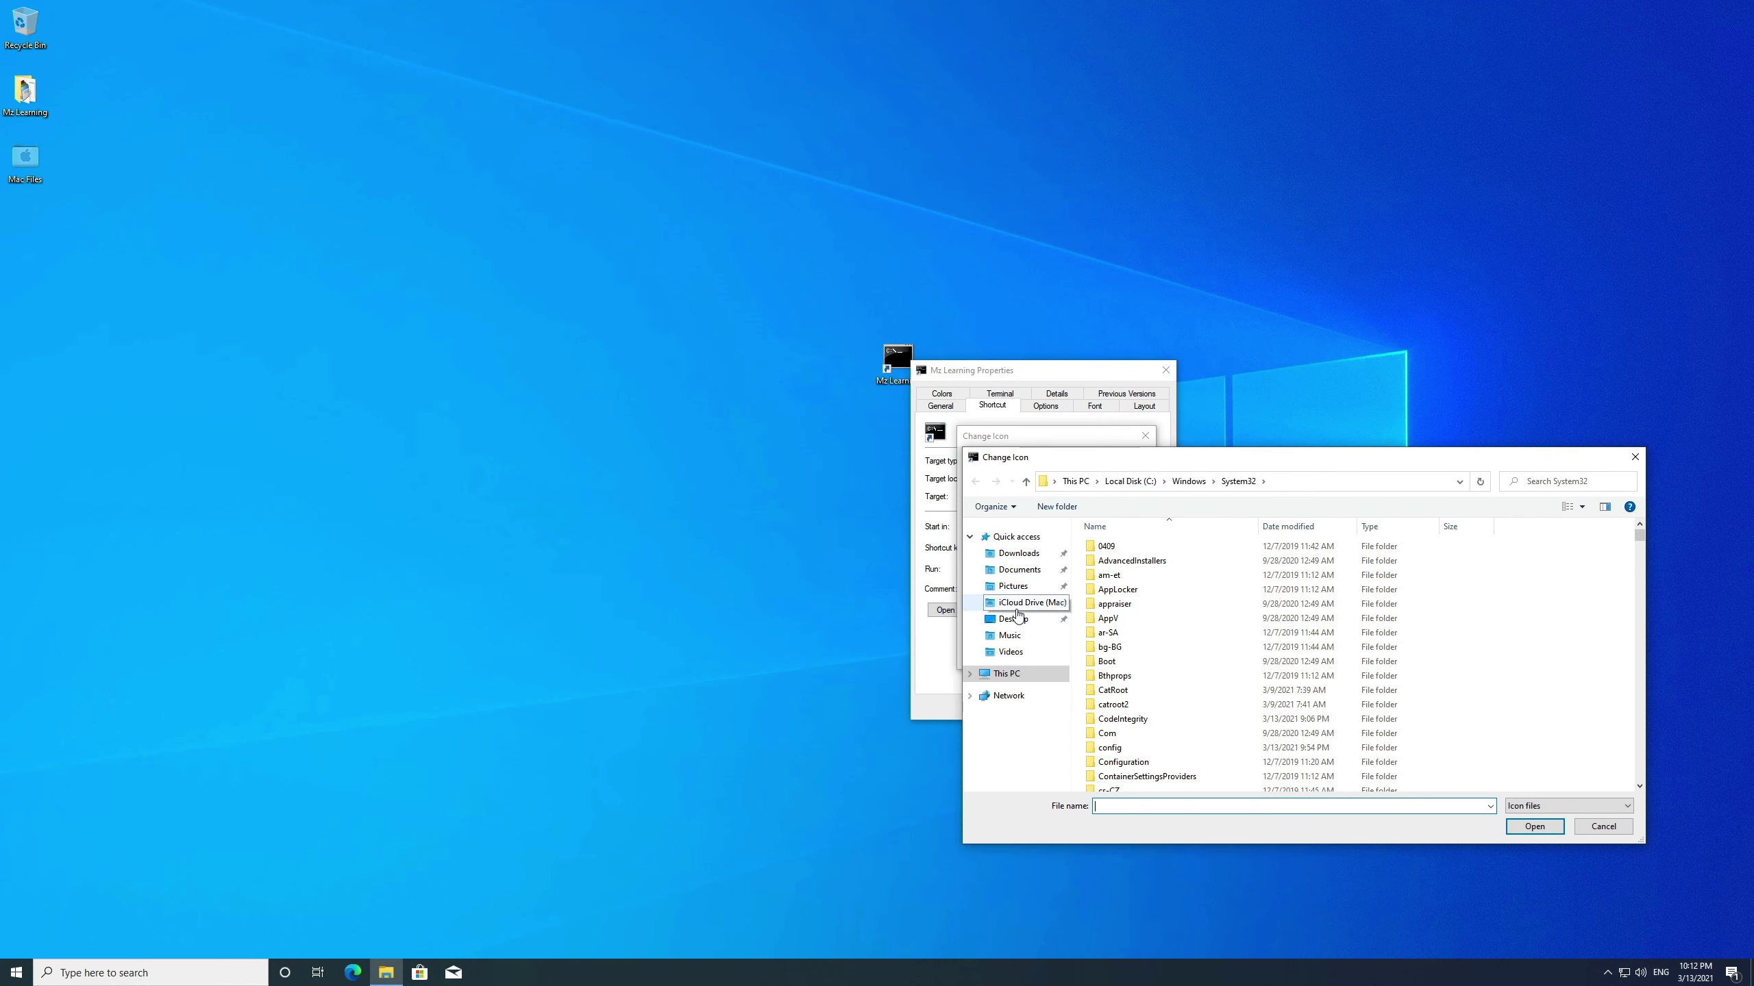
pyautogui.click(1016, 619)
pyautogui.doubleClick(1122, 547)
pyautogui.click(1133, 547)
pyautogui.click(1529, 827)
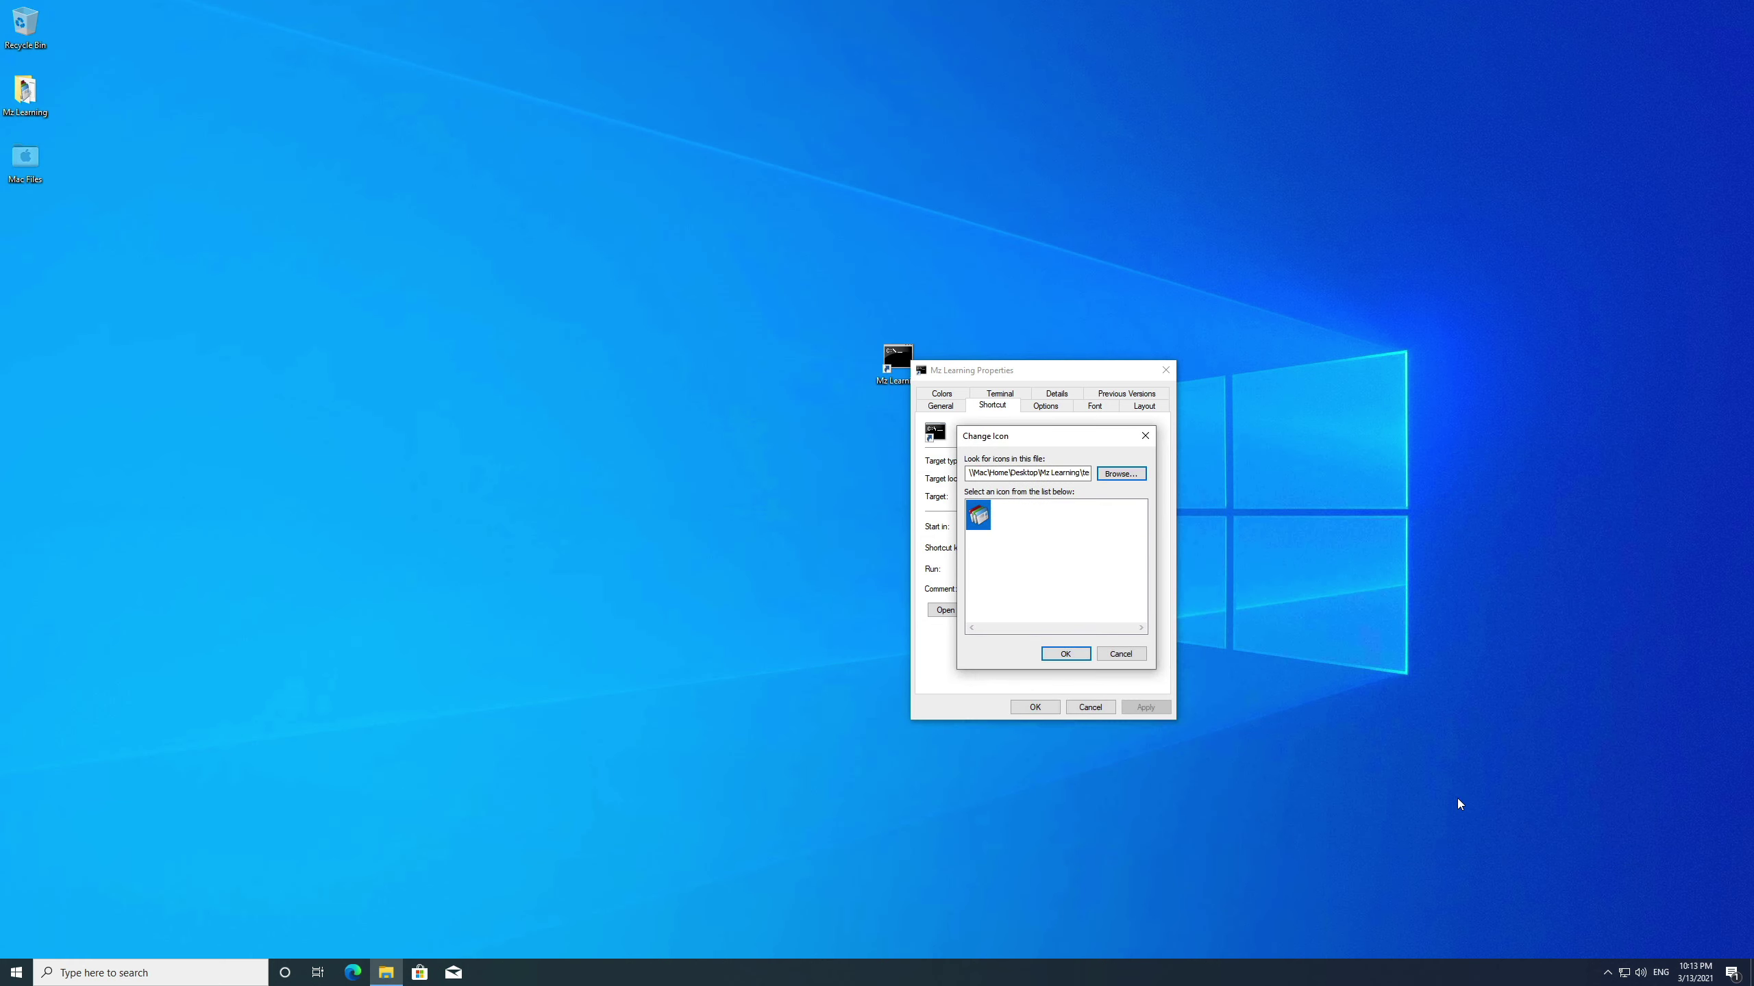
pyautogui.click(1065, 653)
pyautogui.click(1036, 707)
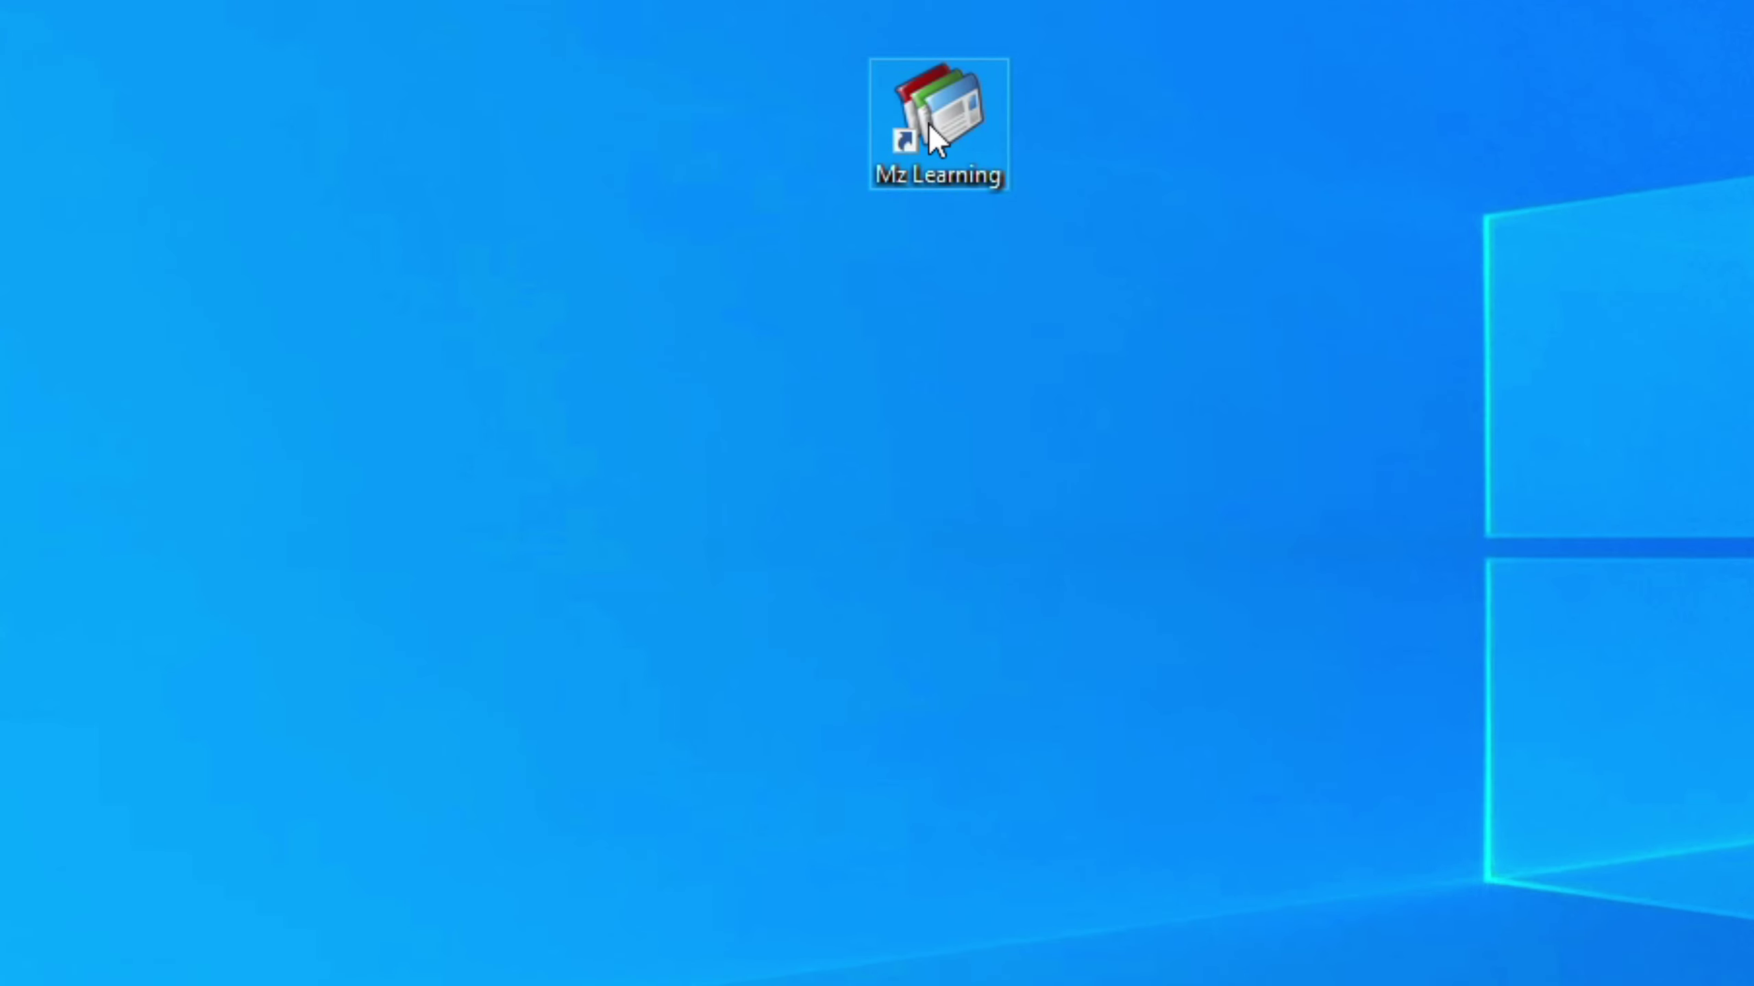
# - Pin the Mz Learning shortcut to the taskbar and move its desktop copy to the Recycle Bin
pyautogui.rightClick(927, 120)
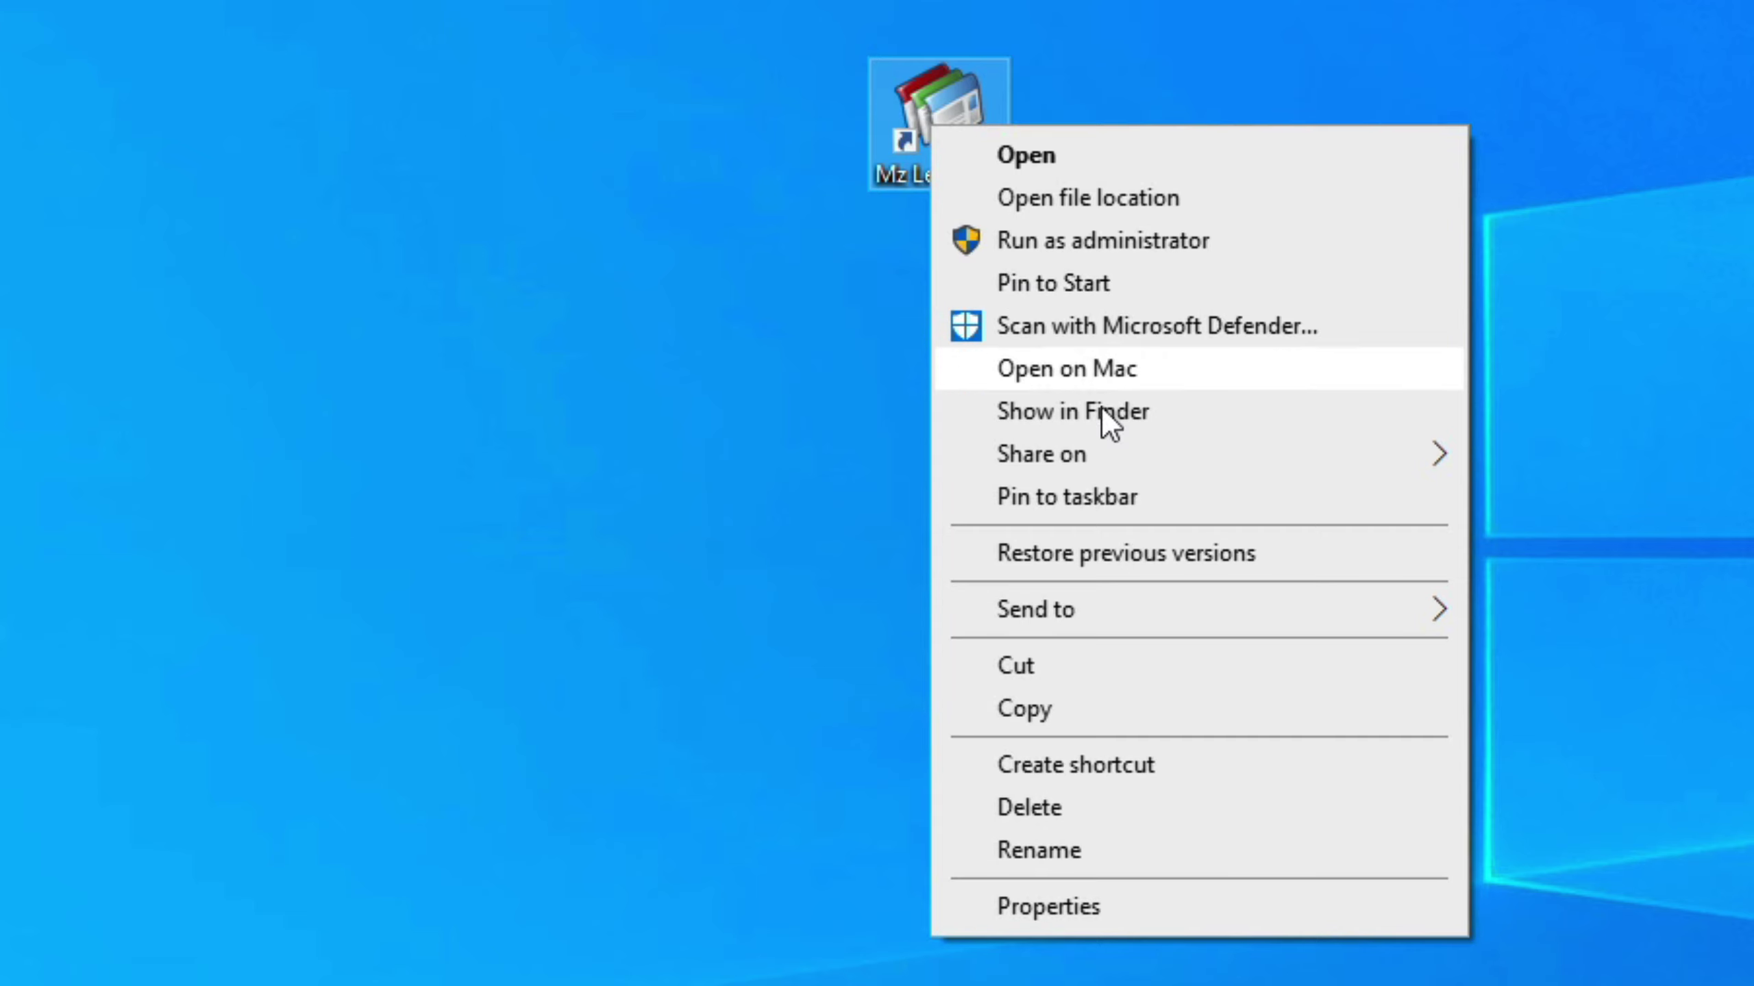
pyautogui.click(1125, 499)
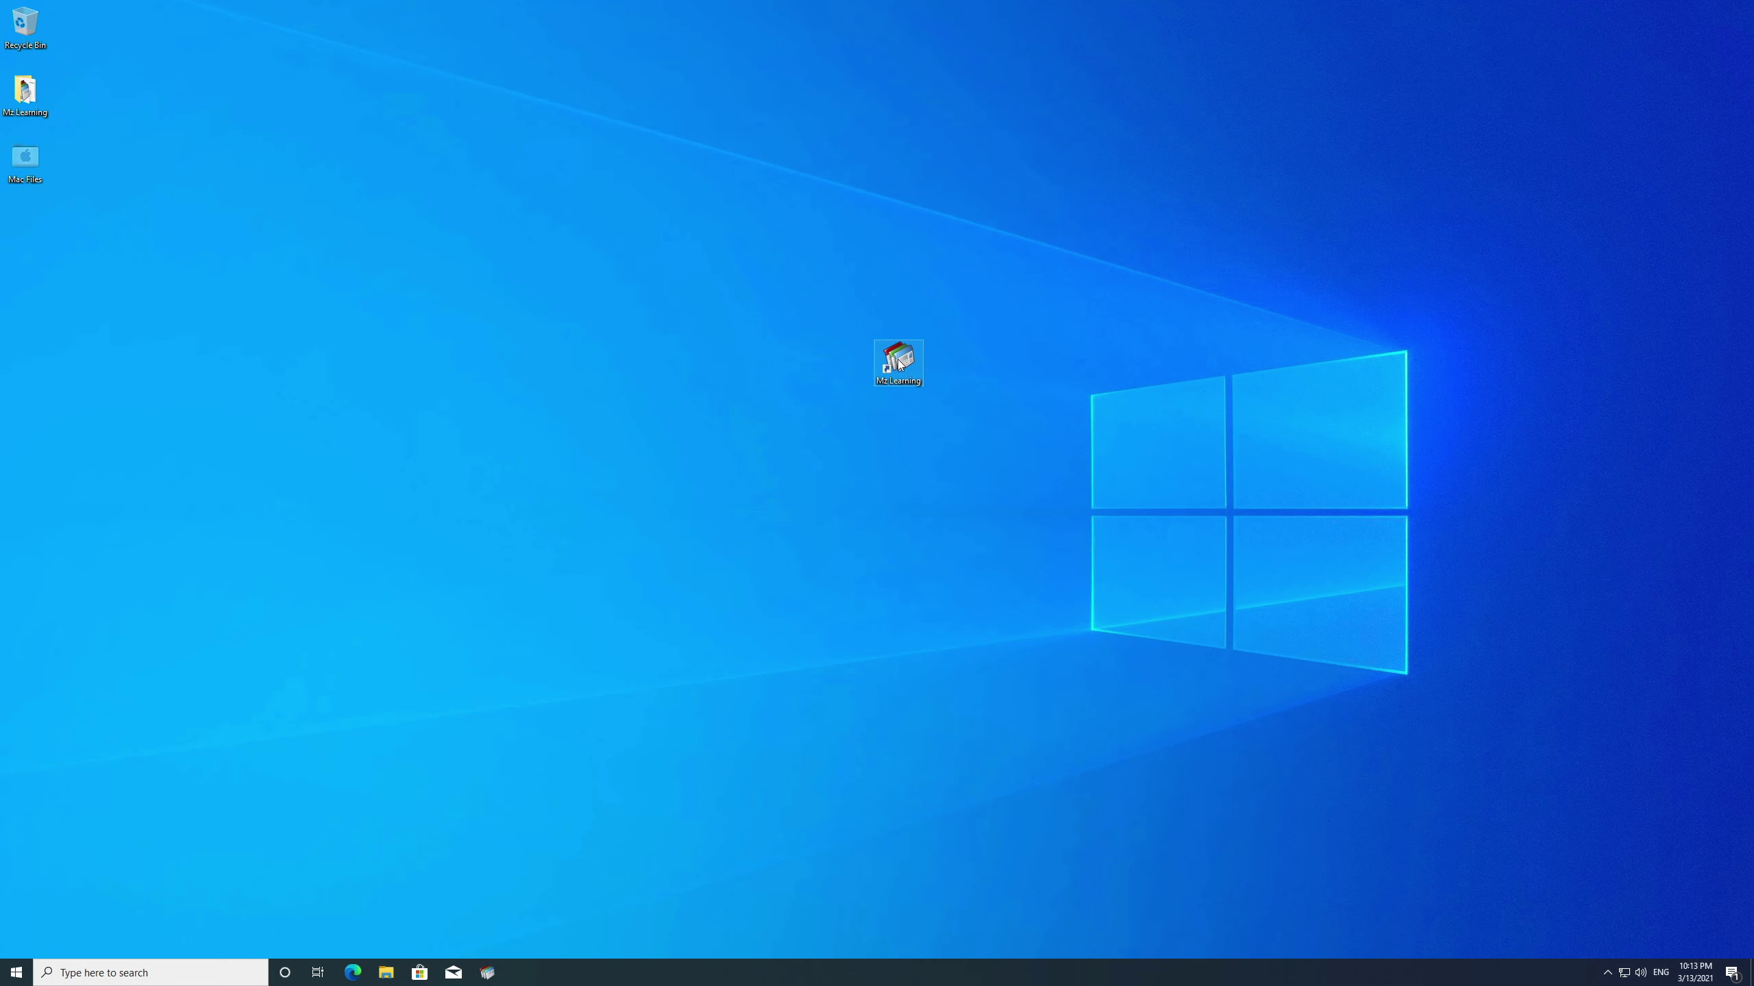
pyautogui.moveTo(900, 364); pyautogui.dragTo(490, 253)
pyautogui.moveTo(136, 69); pyautogui.dragTo(39, 28)
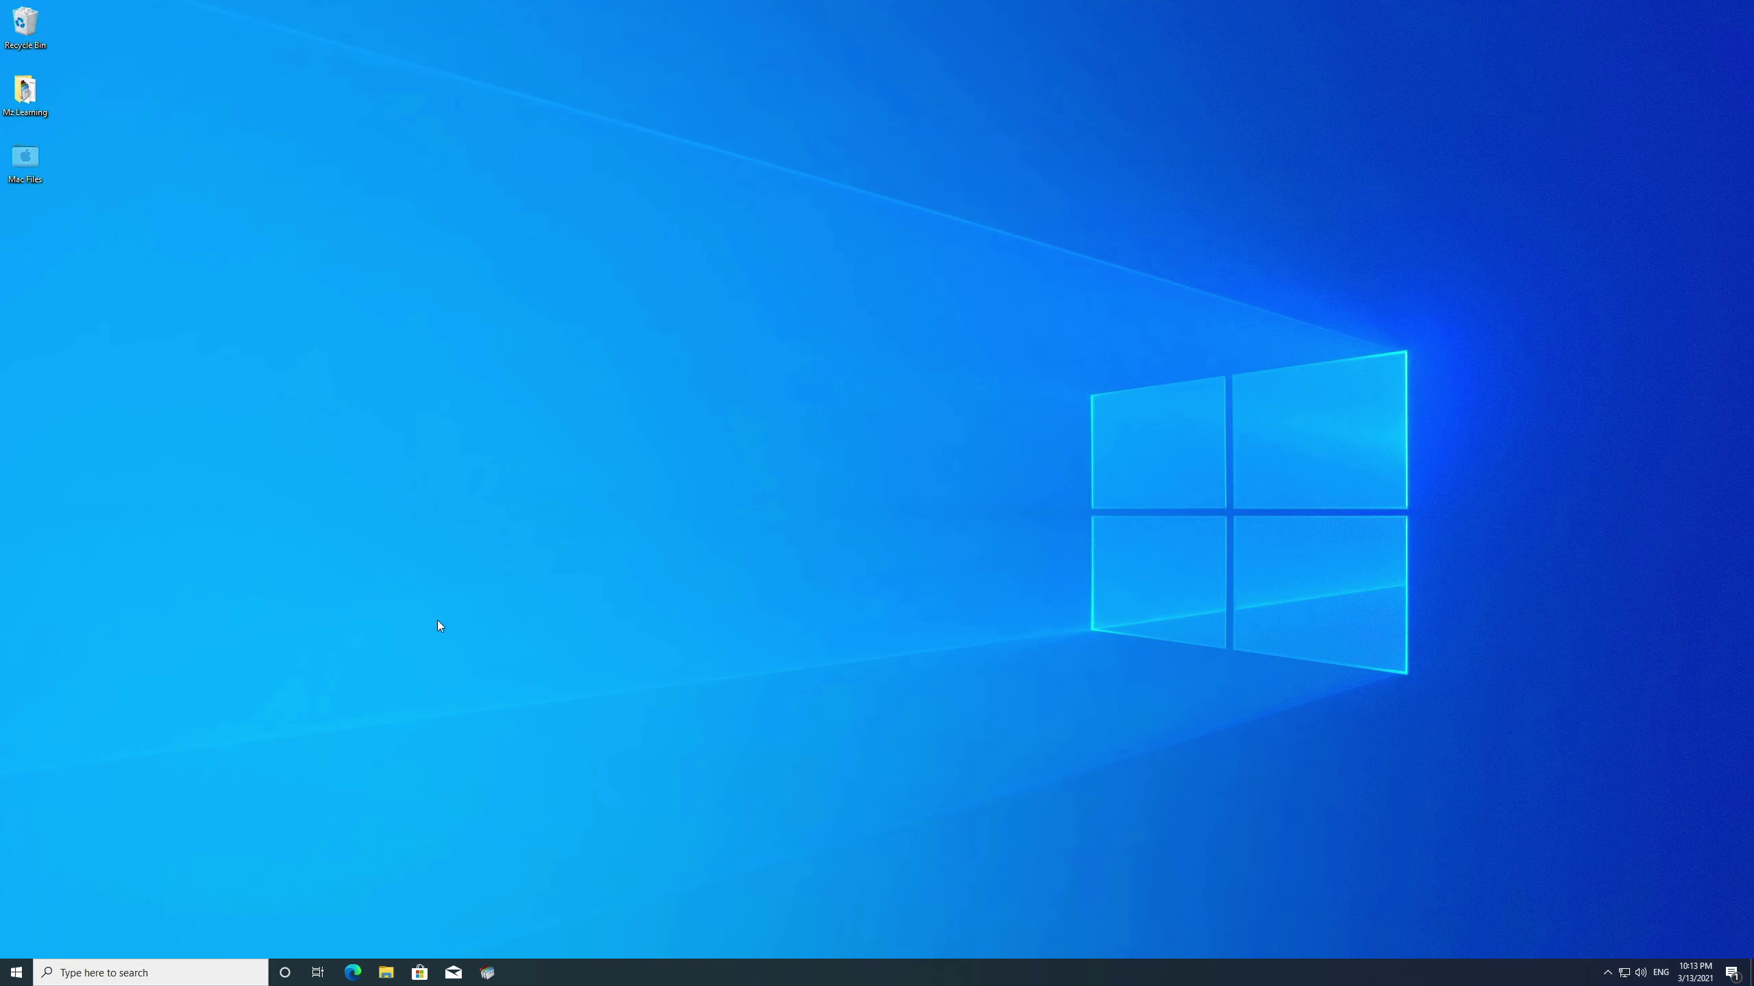
# - Run the pinned Mz Learning shortcut, check the YouTube and Office pages it opens, and close the browser
pyautogui.click(487, 973)
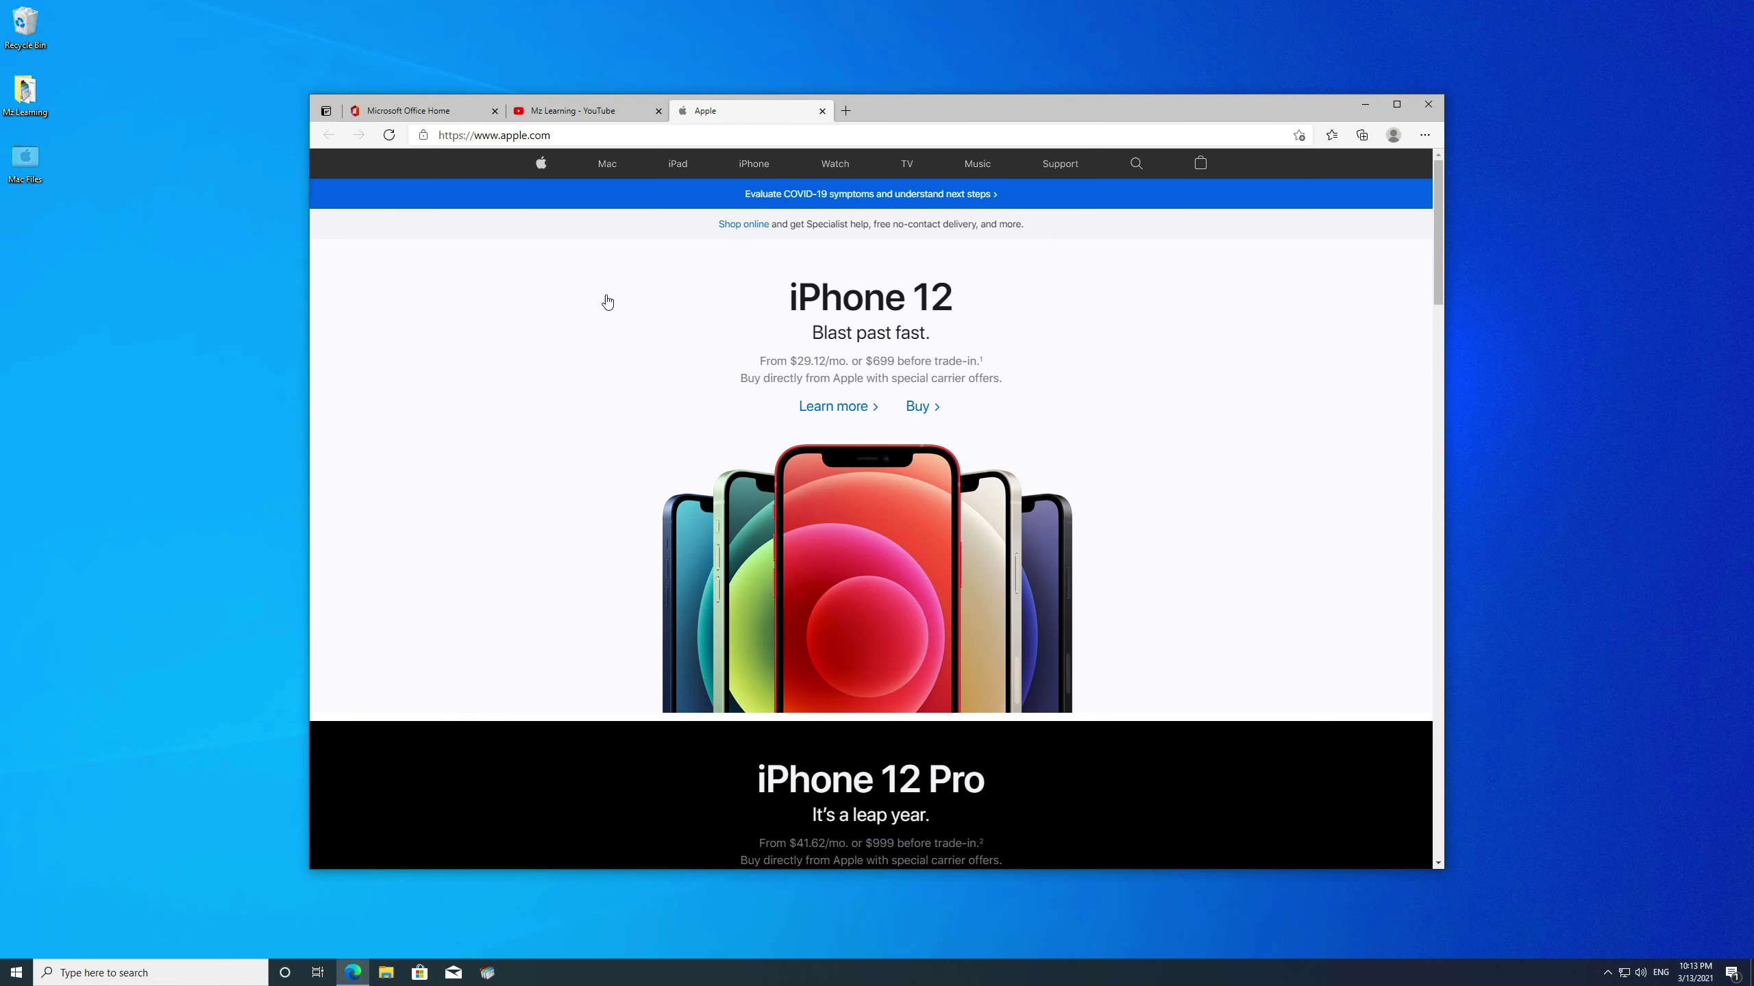
pyautogui.click(581, 114)
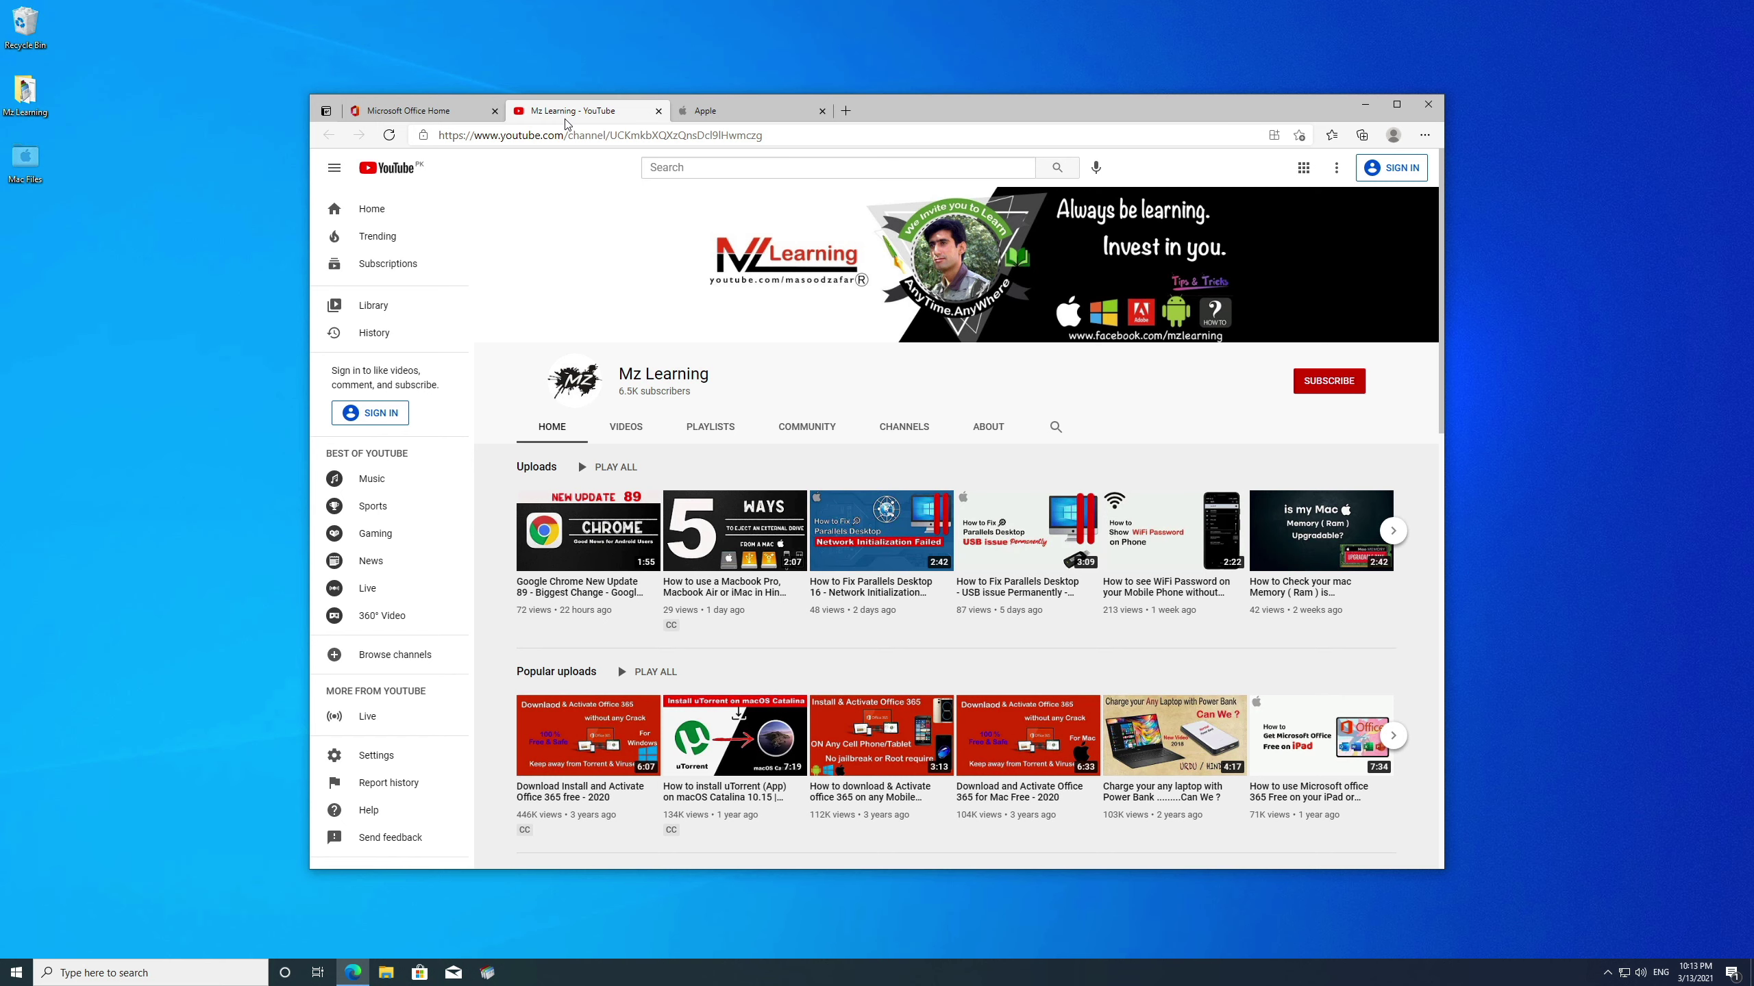
pyautogui.click(440, 118)
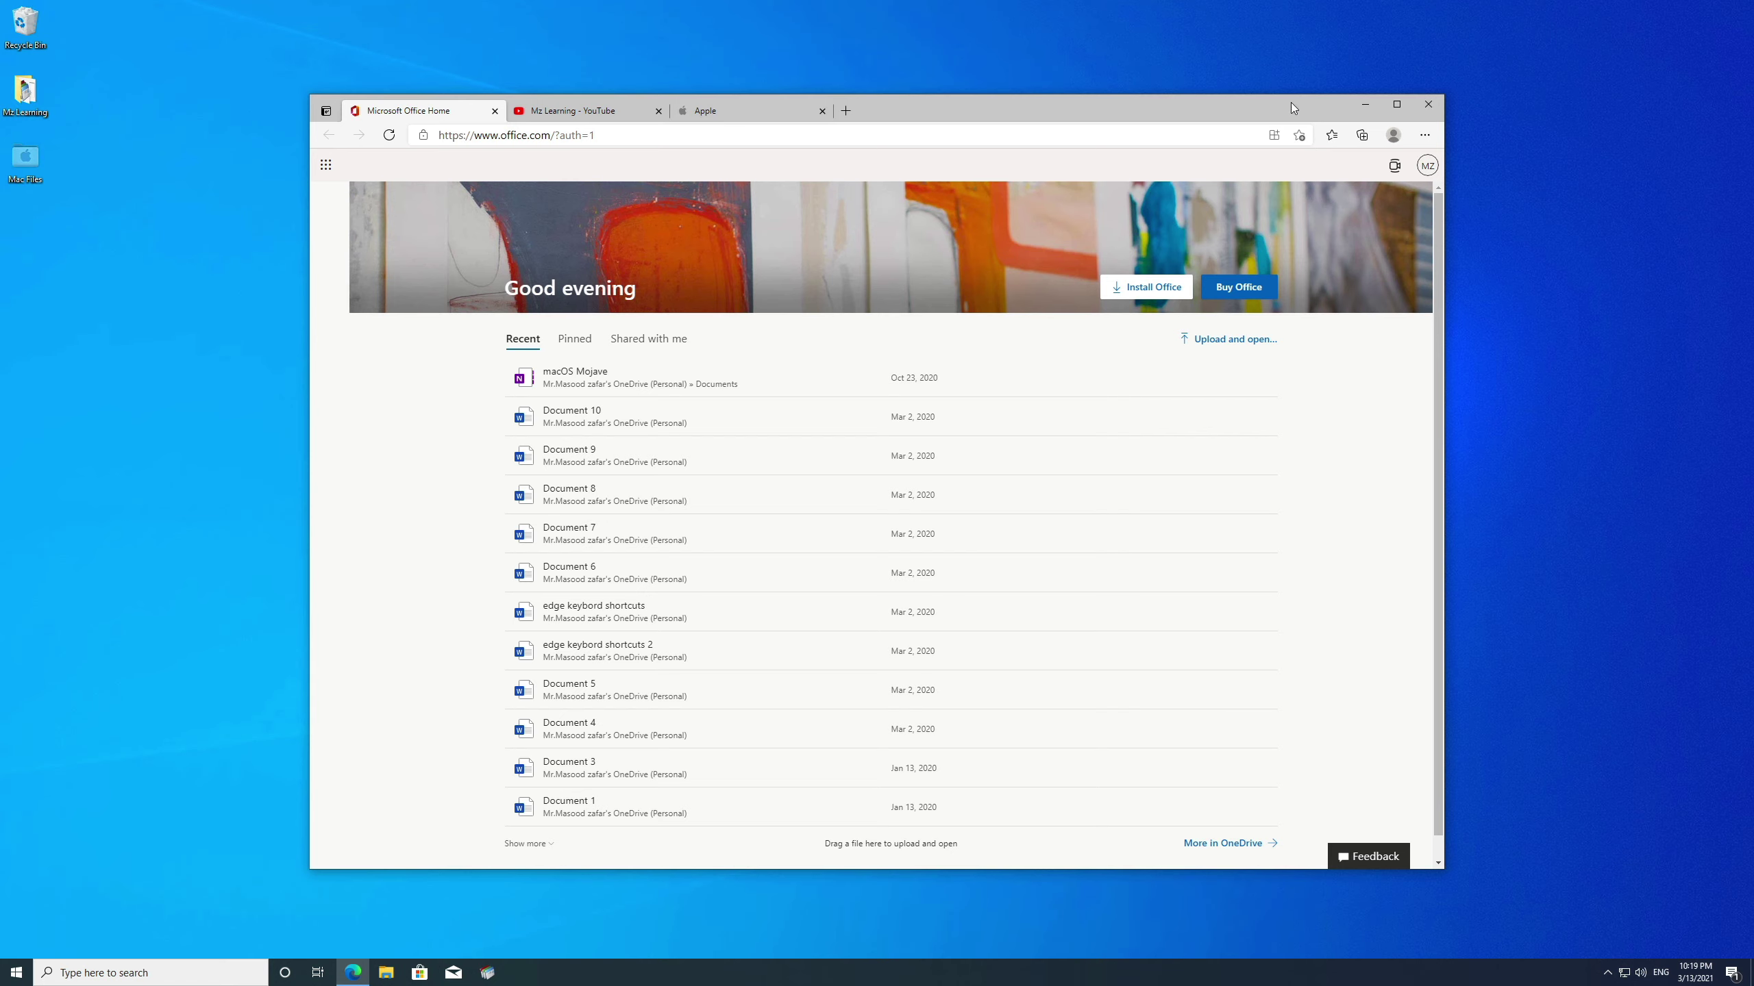
pyautogui.click(1429, 106)
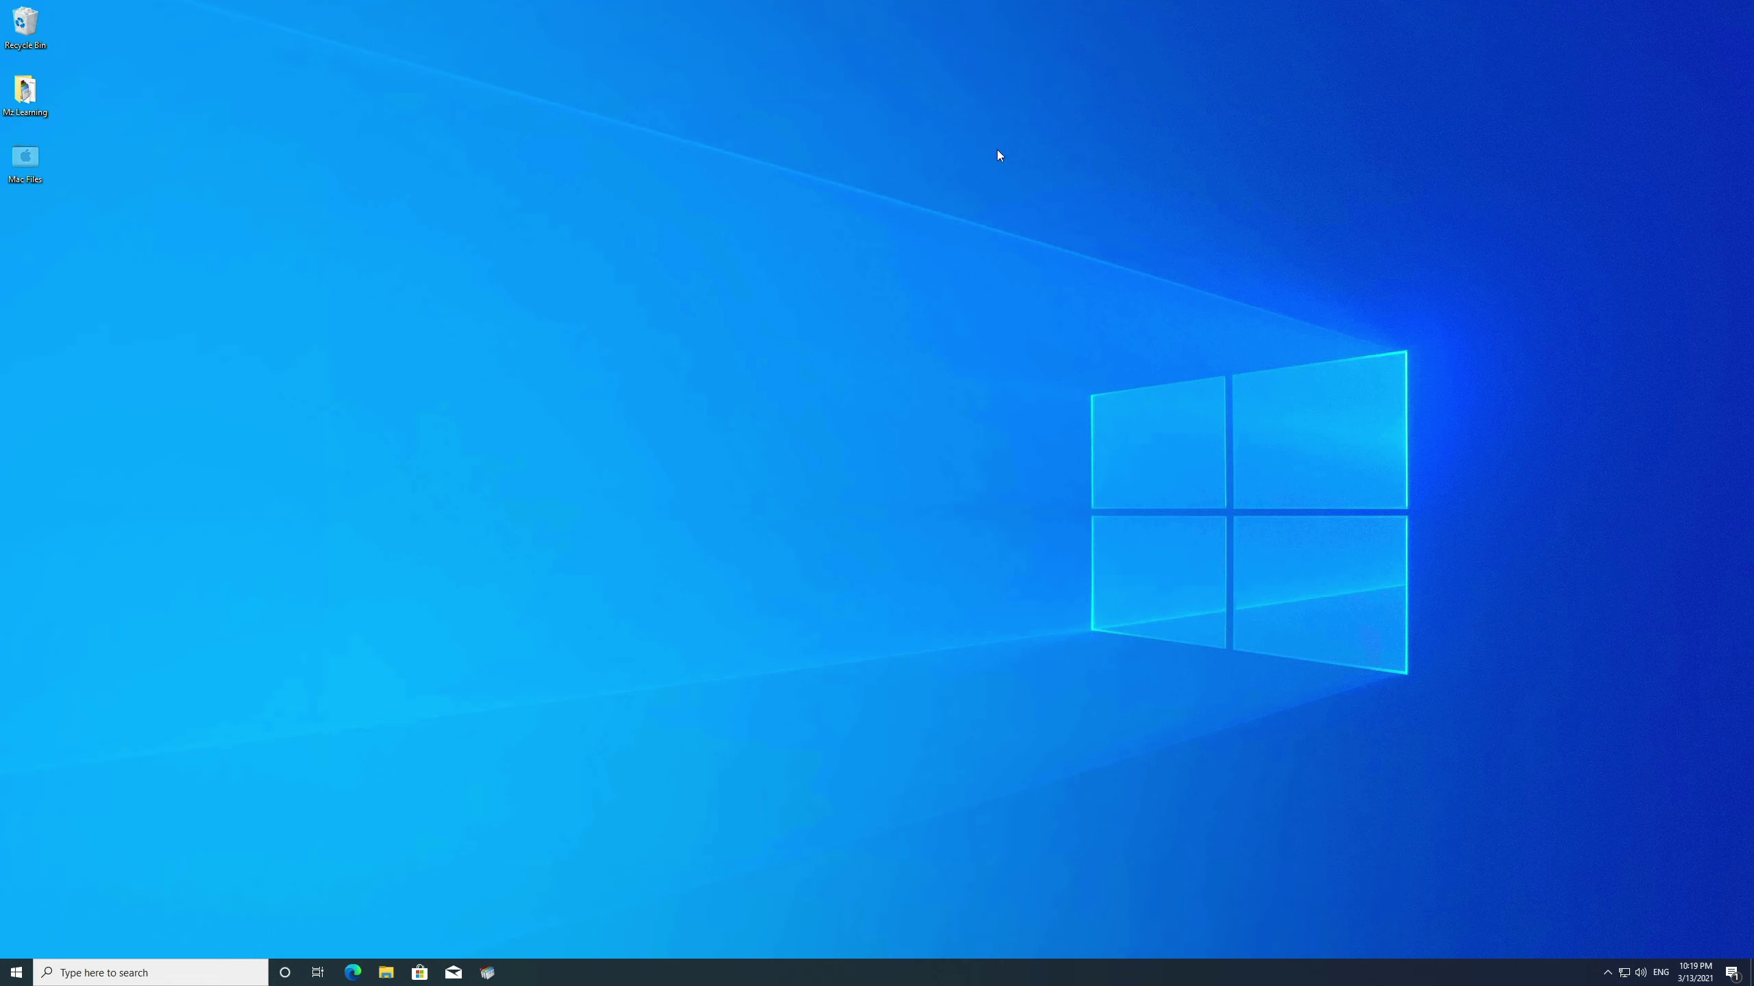
pyautogui.doubleClick(25, 94)
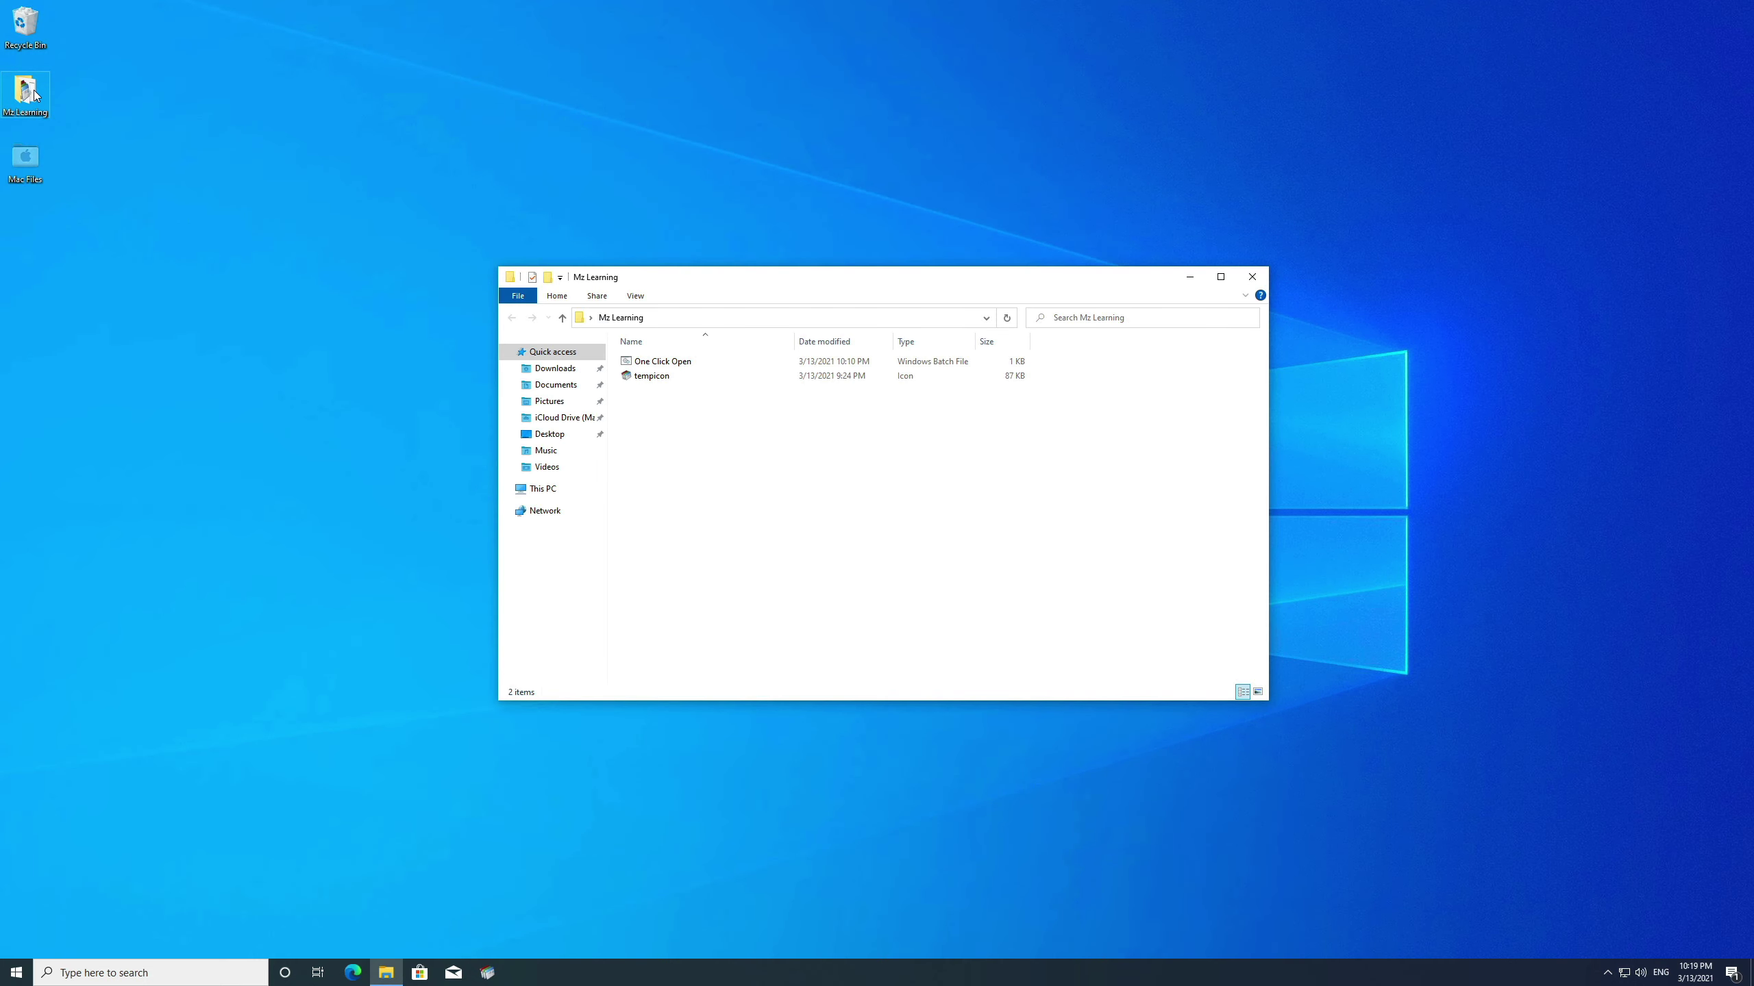
pyautogui.rightClick(656, 368)
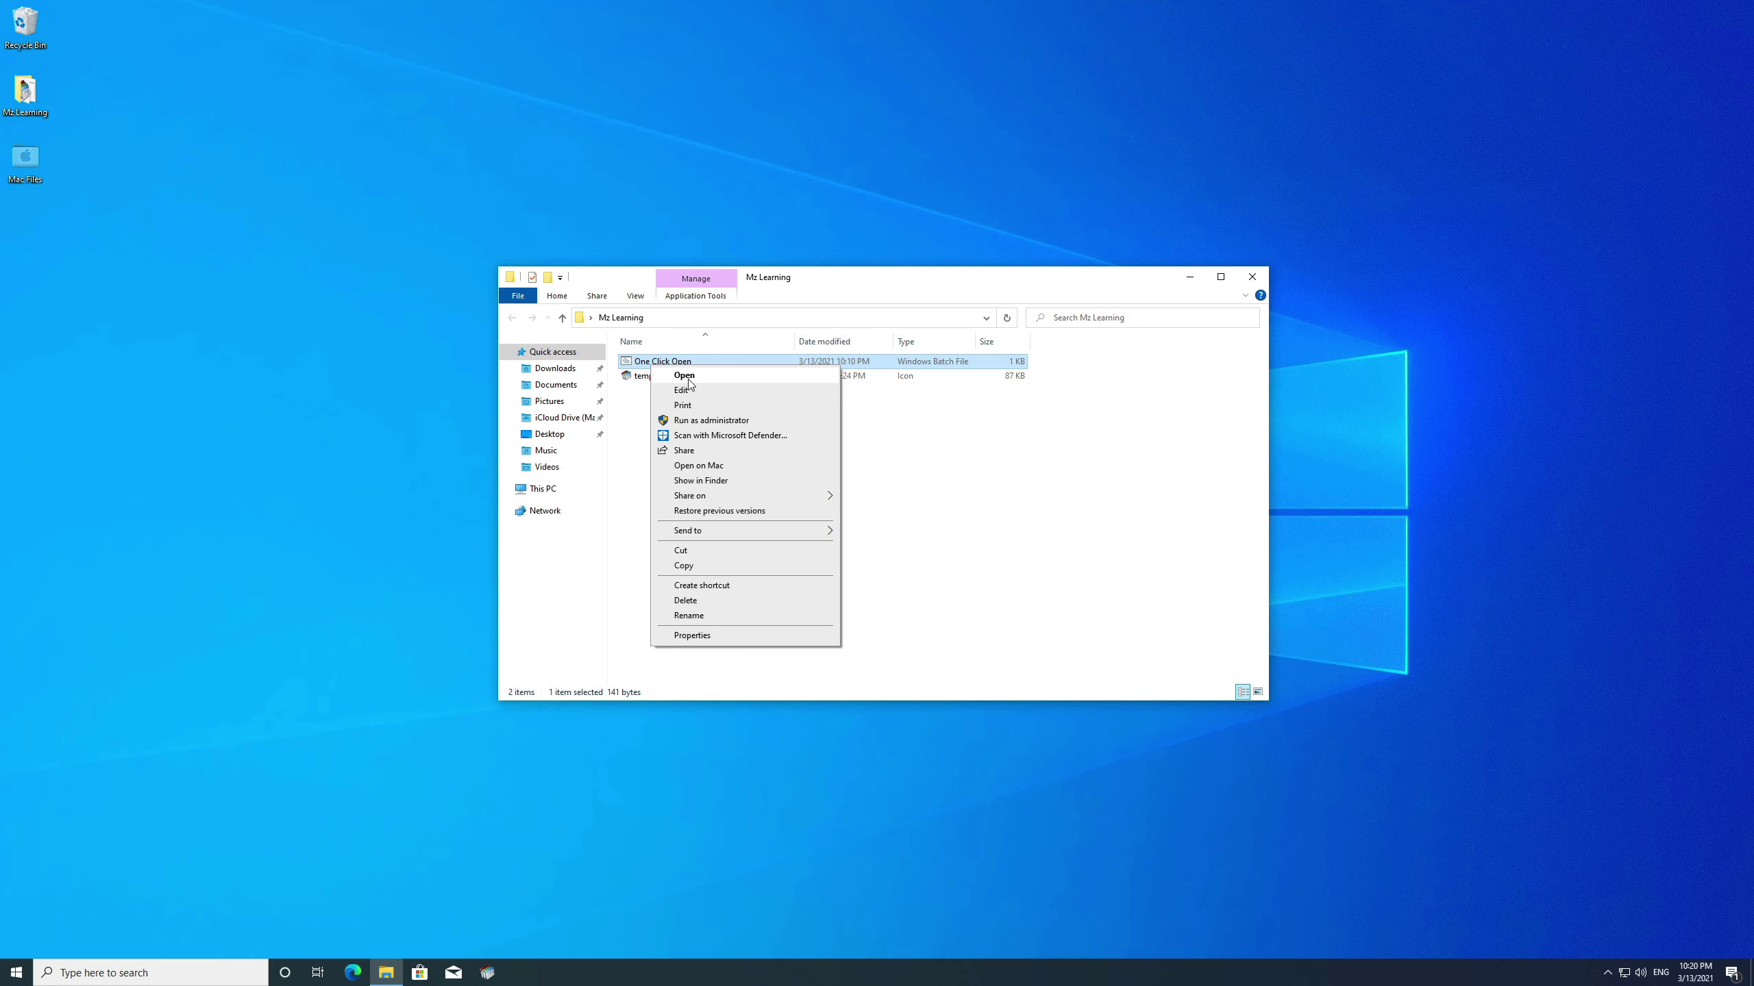
pyautogui.click(694, 390)
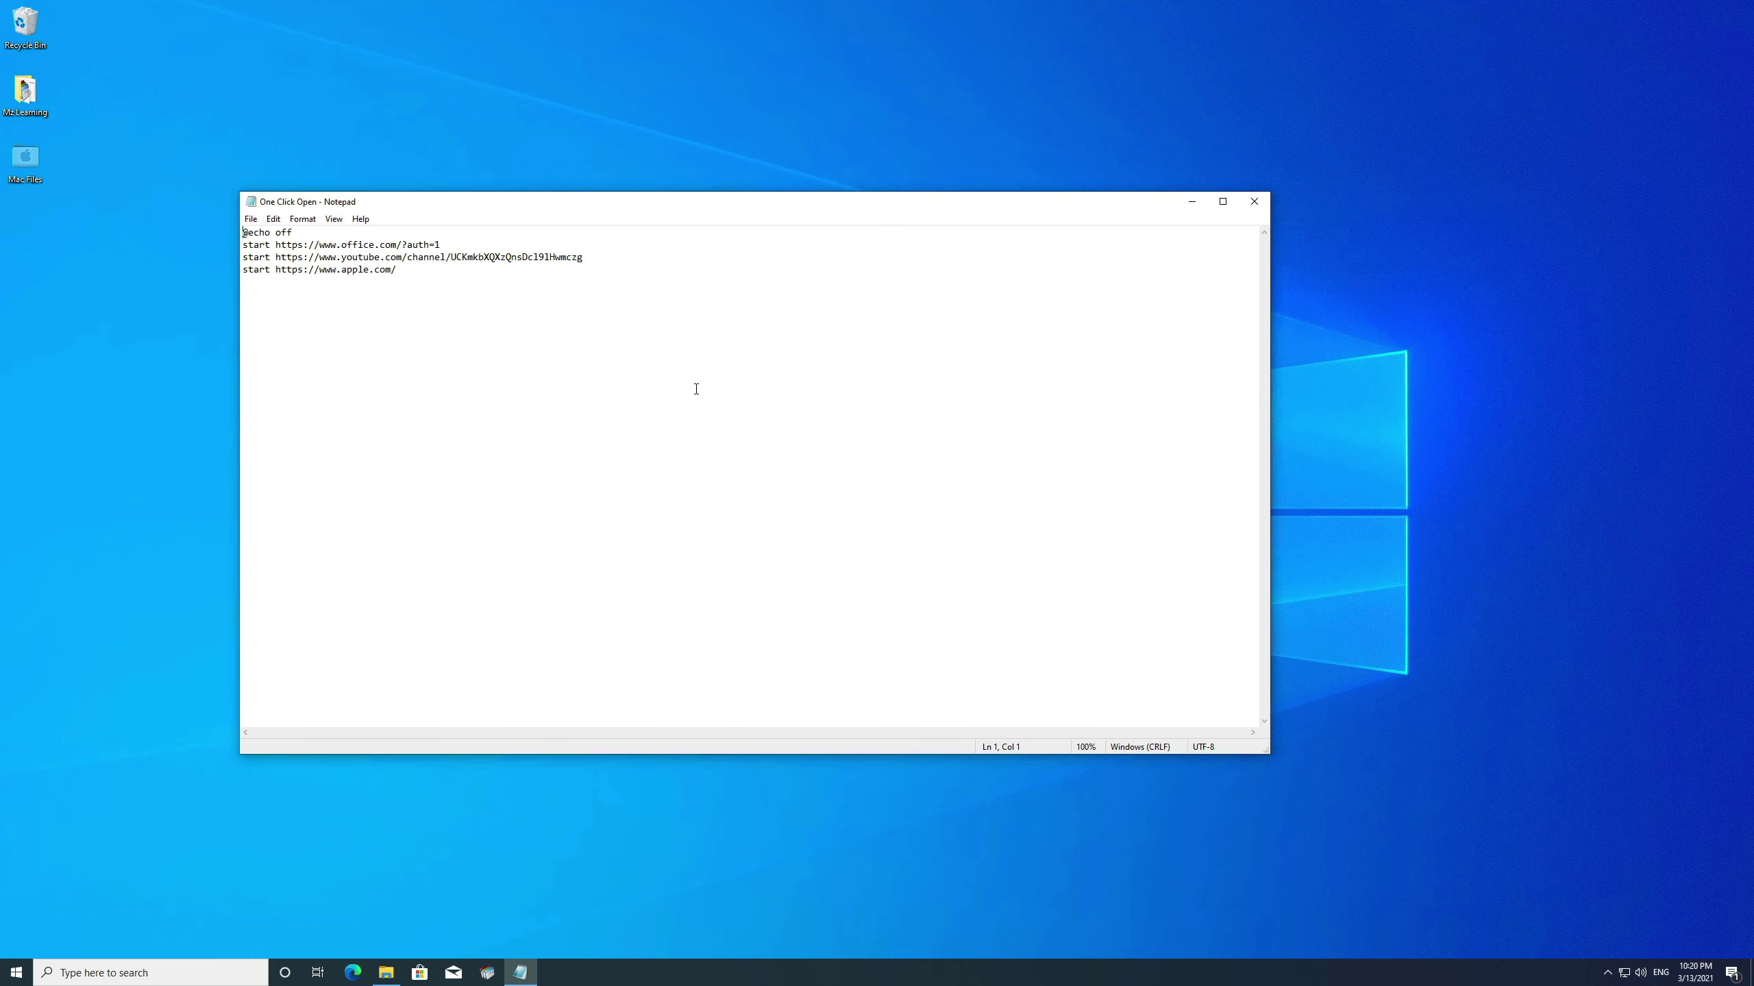
pyautogui.click(432, 273)
pyautogui.press('Return')
pyautogui.write('start https://www.google.com')
# - Save the edited batch file and close both Notepad and the Mz Learning folder window
pyautogui.click(251, 219)
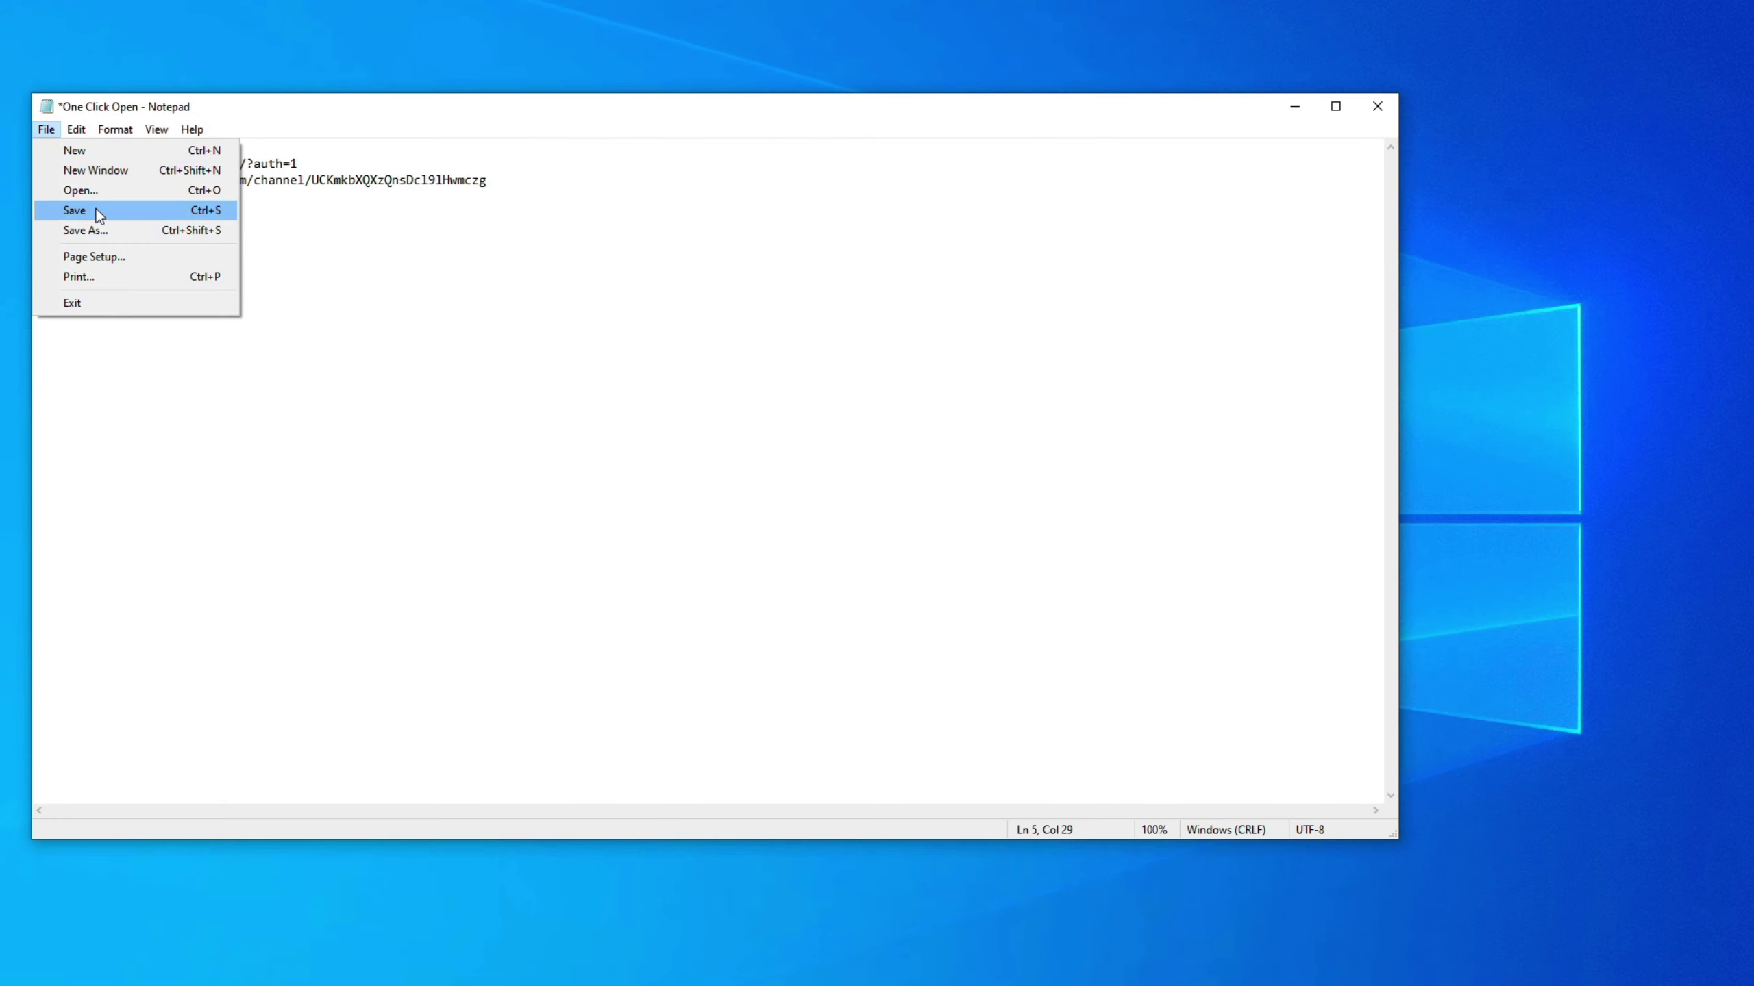
pyautogui.click(95, 209)
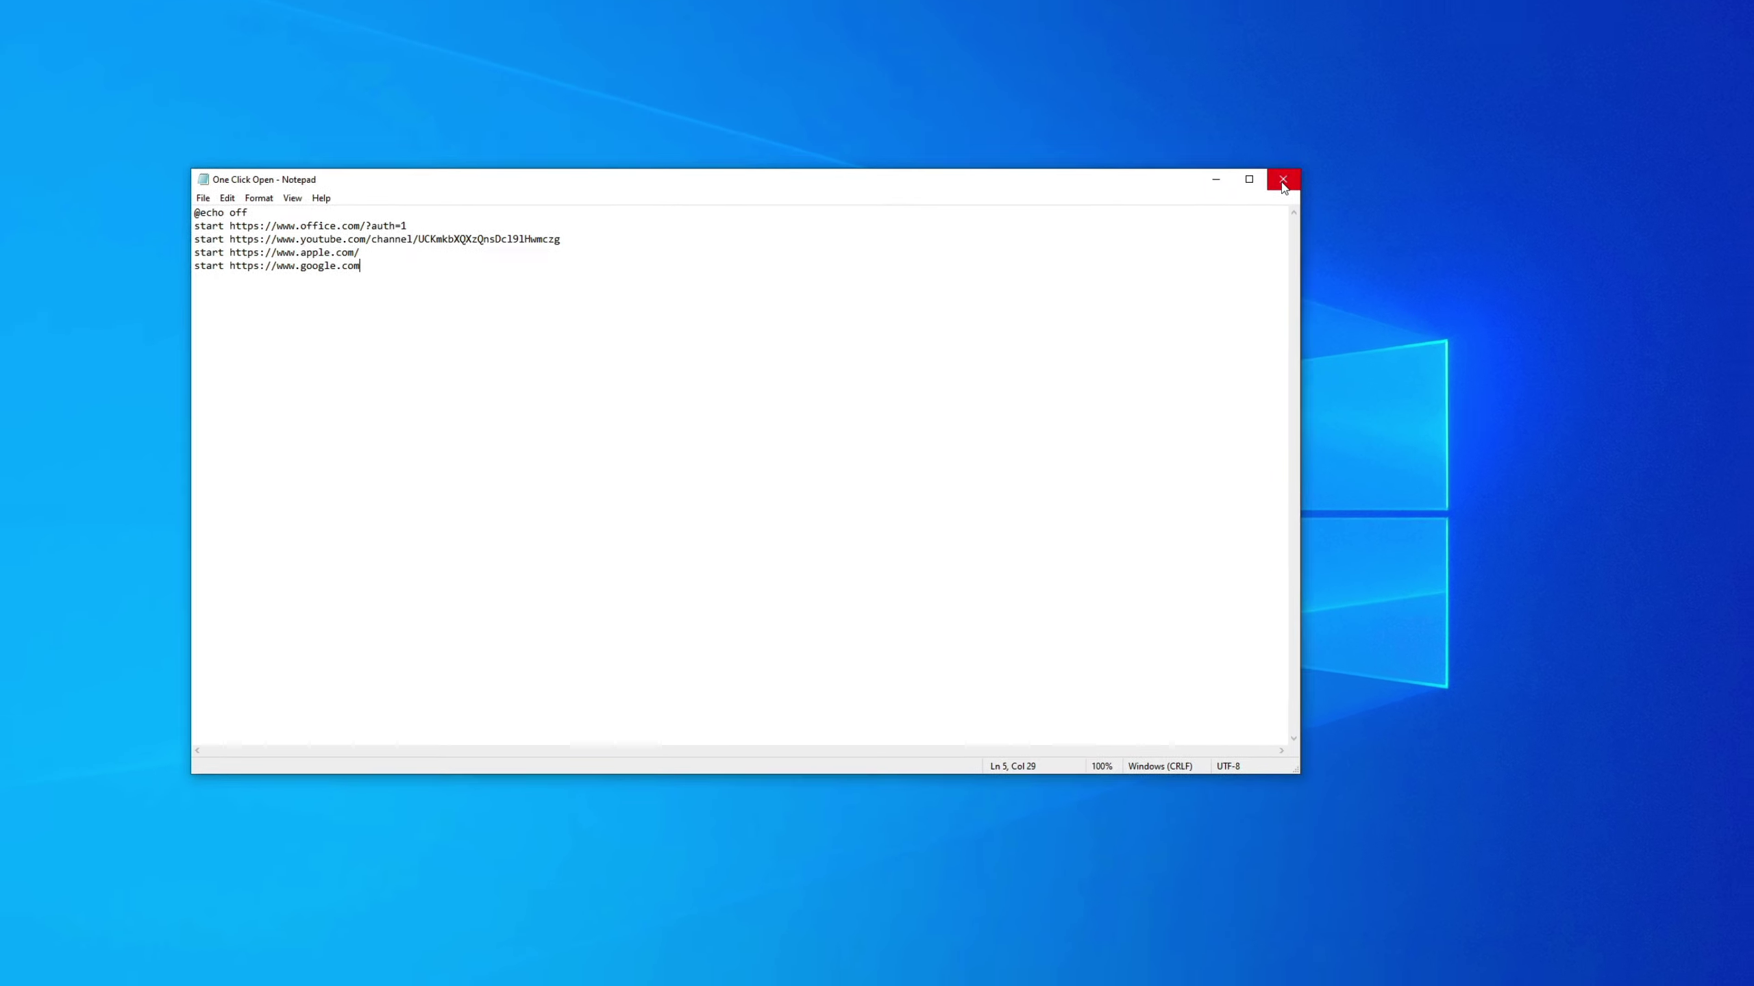
pyautogui.click(1282, 183)
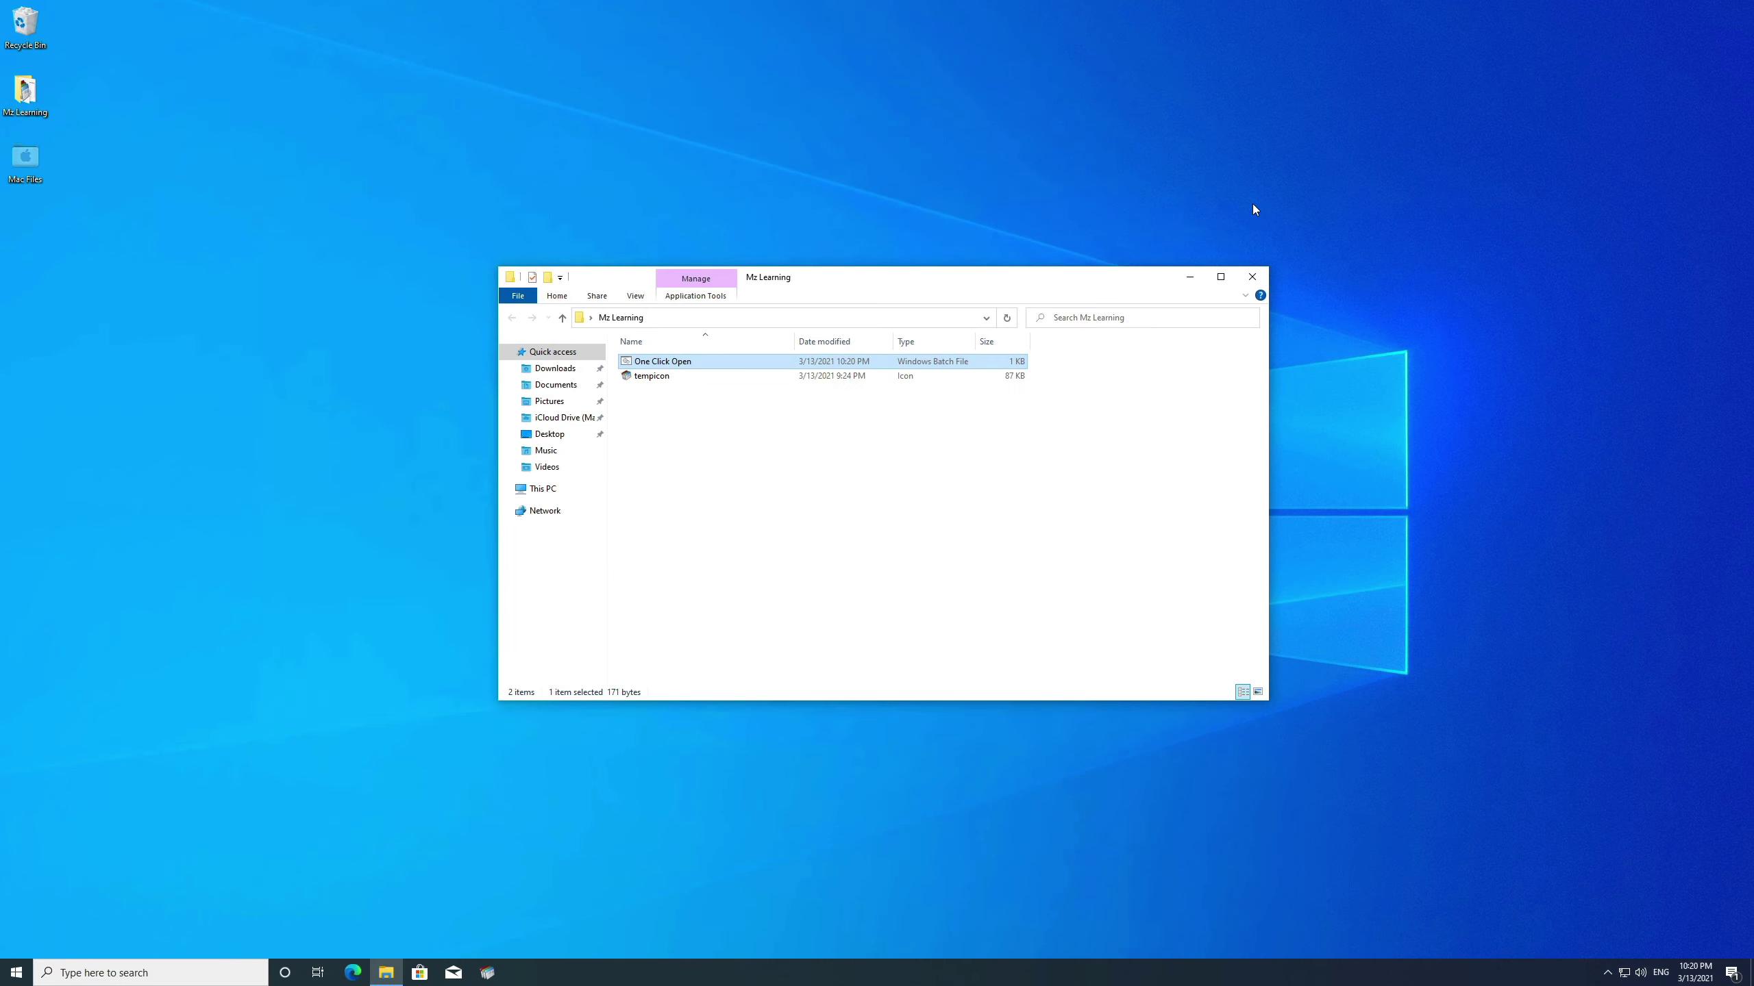
pyautogui.click(1252, 276)
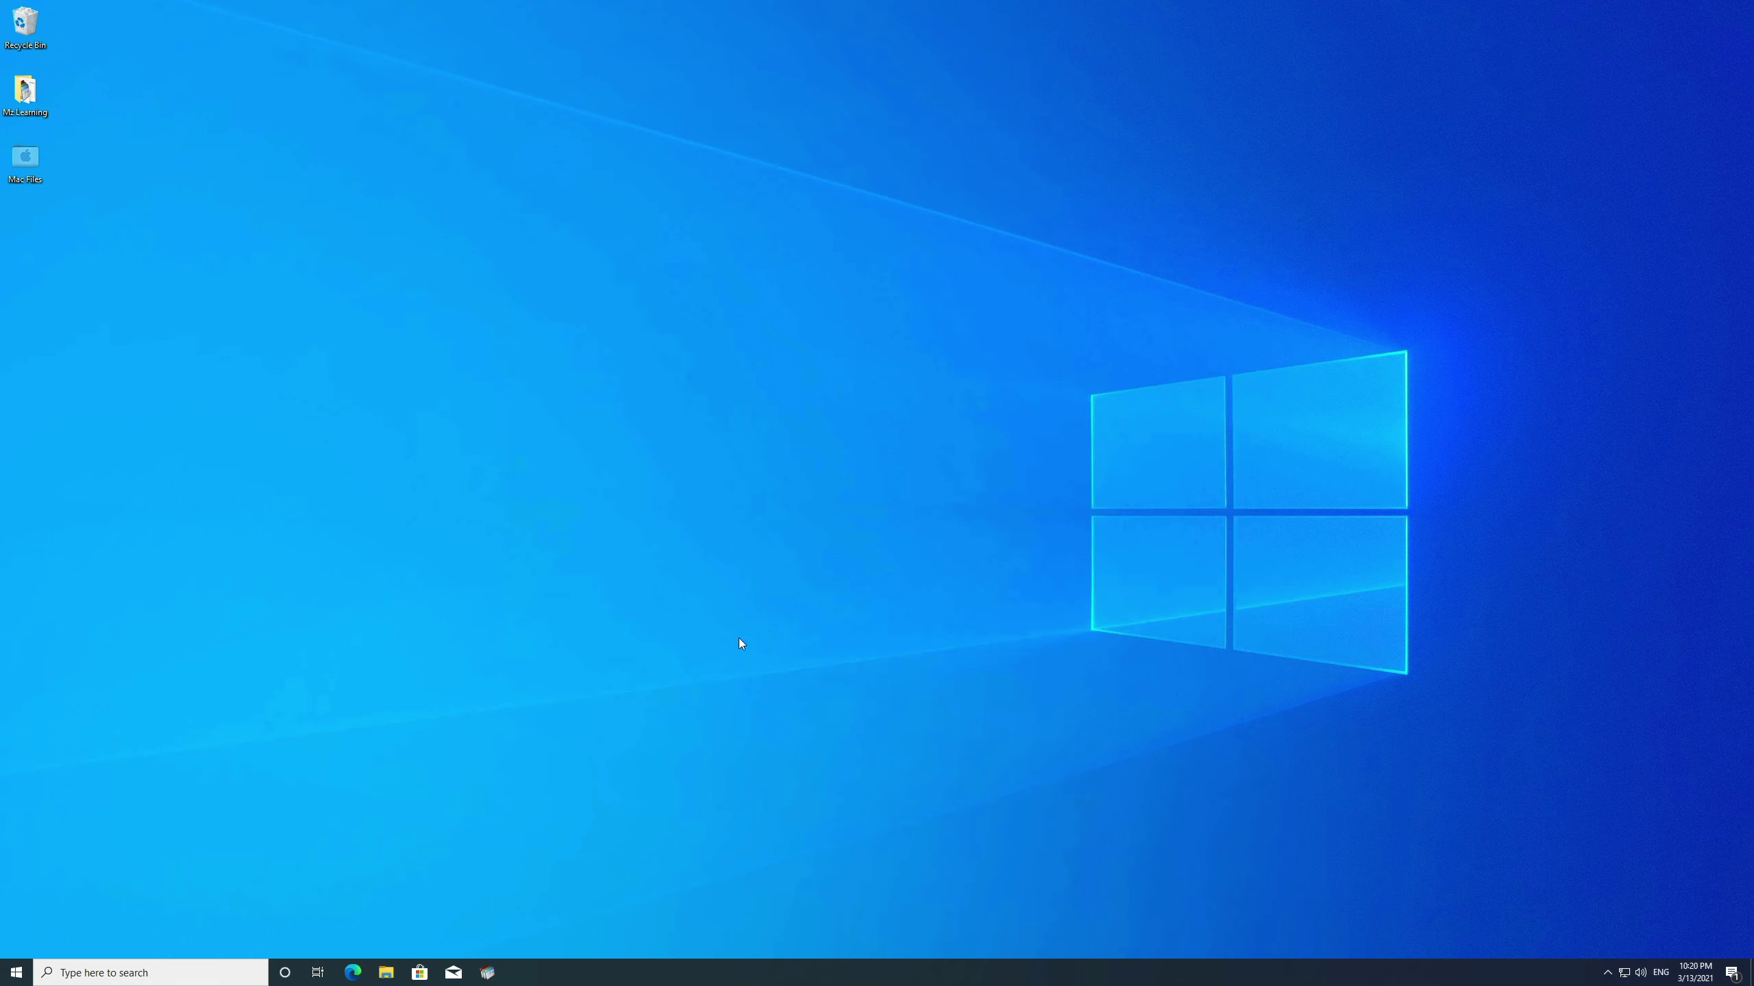
# - Run the pinned Mz Learning shortcut again to test the extended list of websites
pyautogui.click(489, 973)
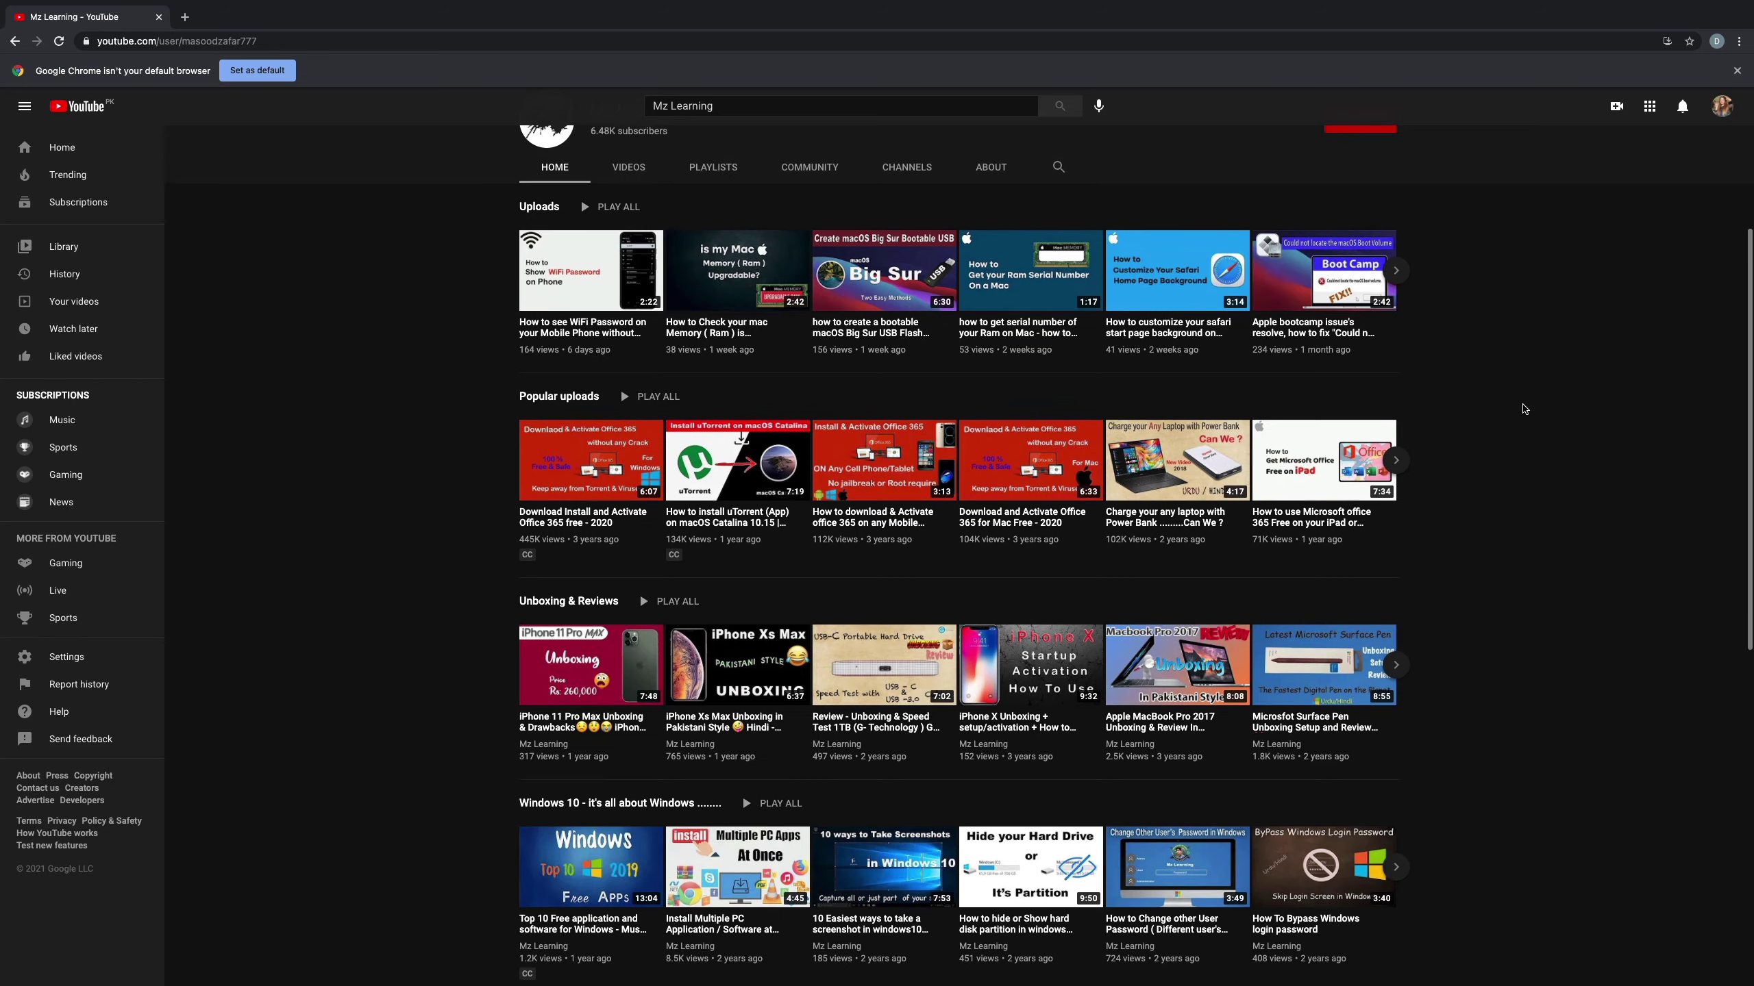
# - Subscribe to the Mz Learning channel on YouTube in Chrome and turn on all of its notifications
pyautogui.scroll(4, 1524, 409)
pyautogui.scroll(1, 1523, 408)
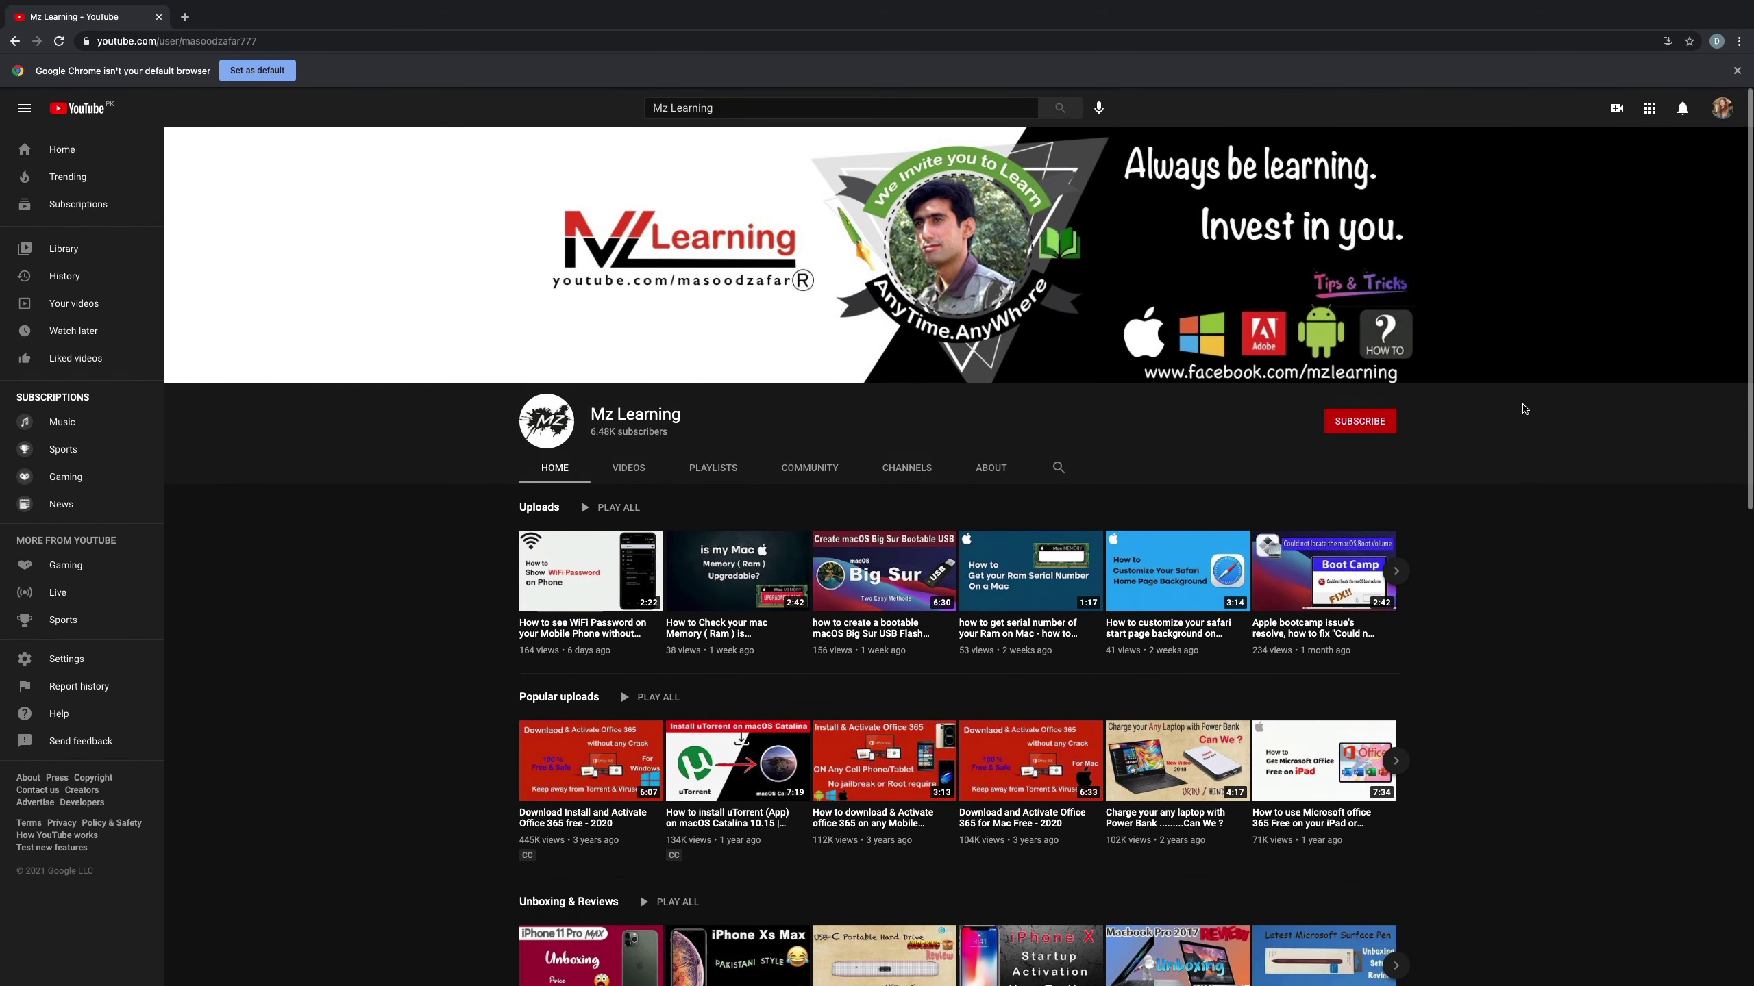
pyautogui.click(1367, 424)
pyautogui.click(1385, 419)
pyautogui.click(1394, 449)
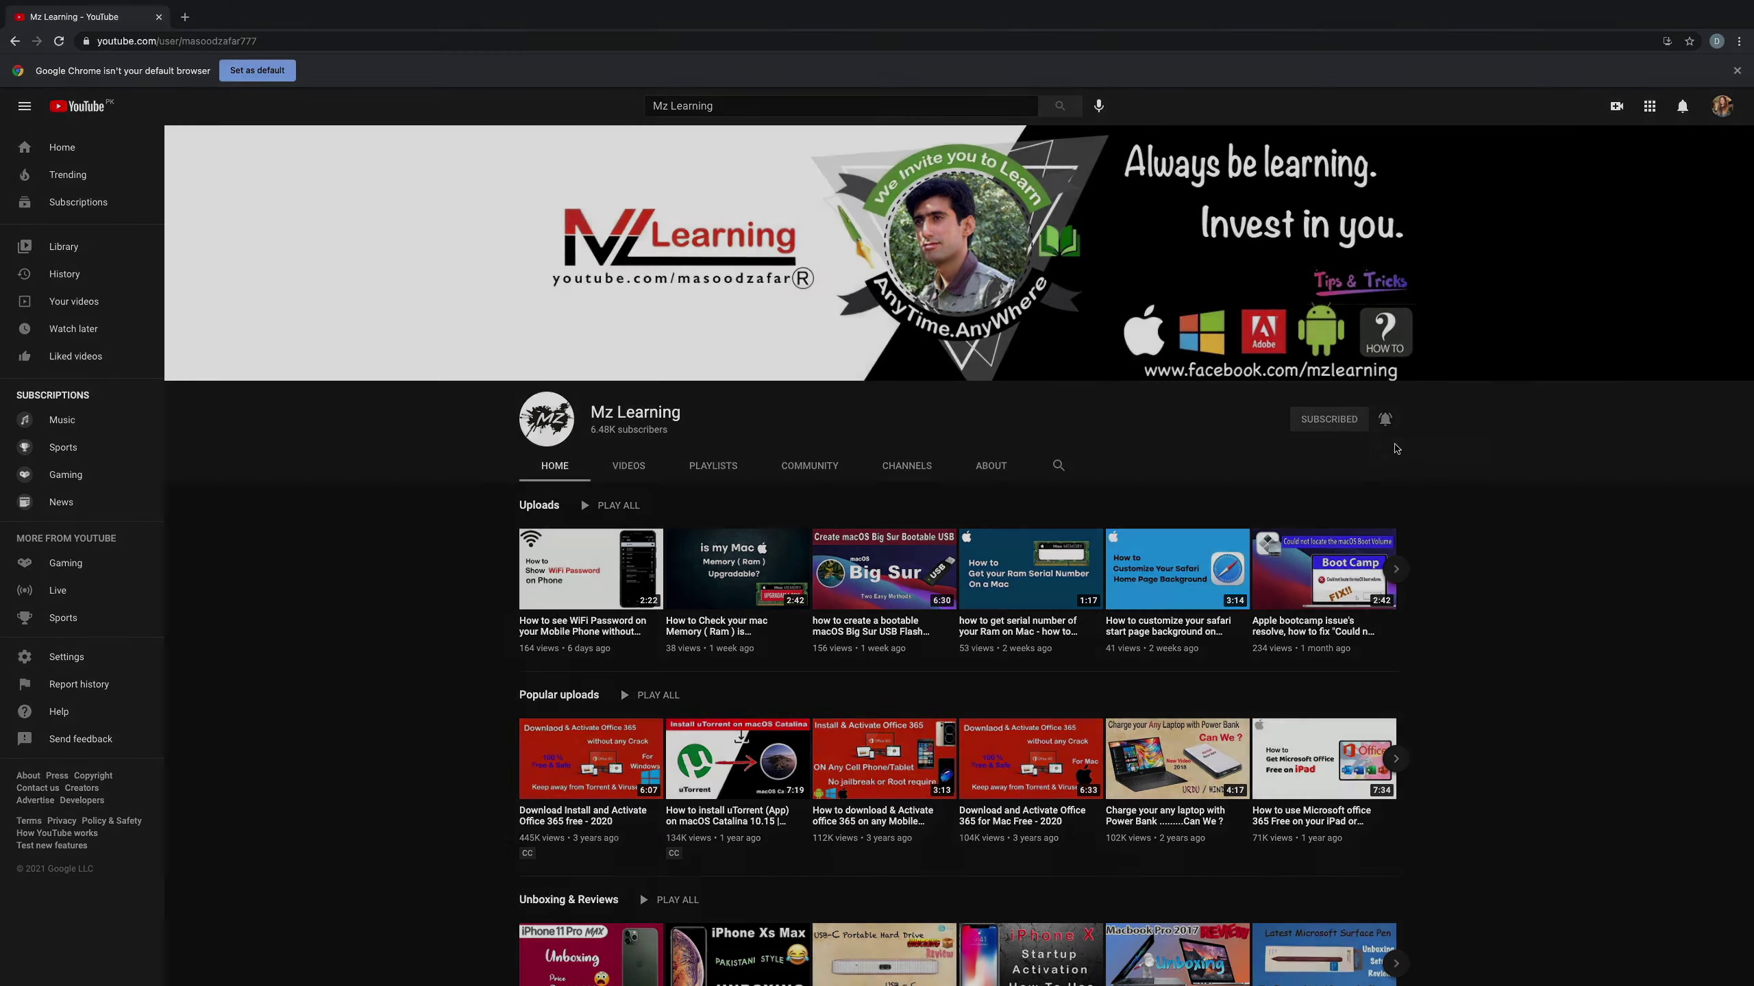